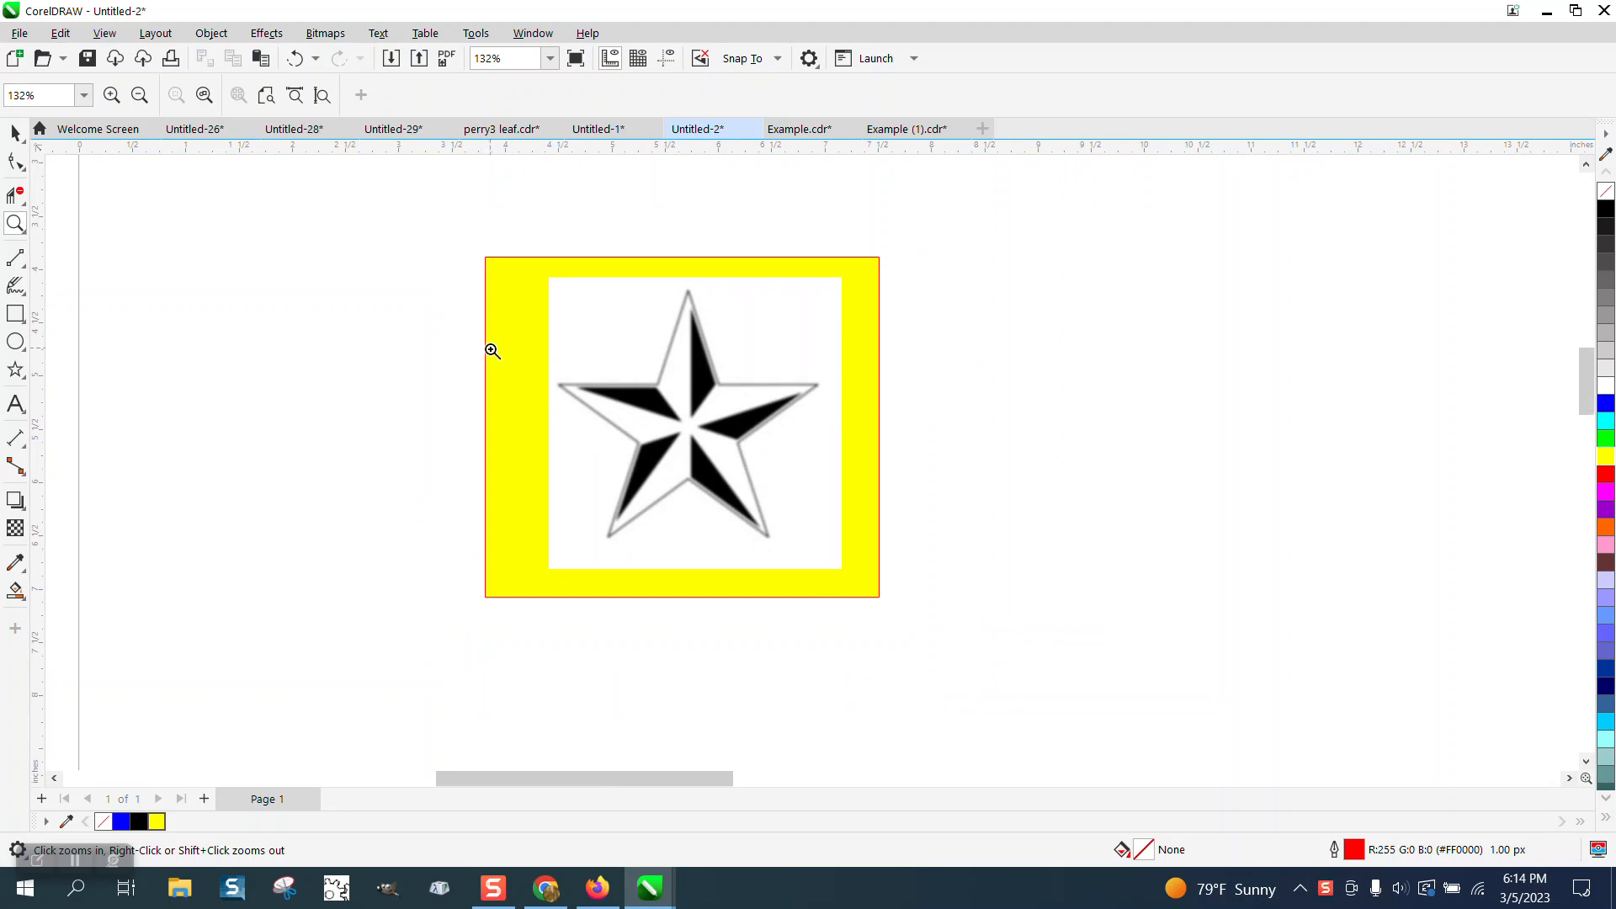
Draw a star about 11.8 by 11.2 inches beside the reference image and give it five points.
scroll(490, 349, "down", 5)
left_click(16, 132)
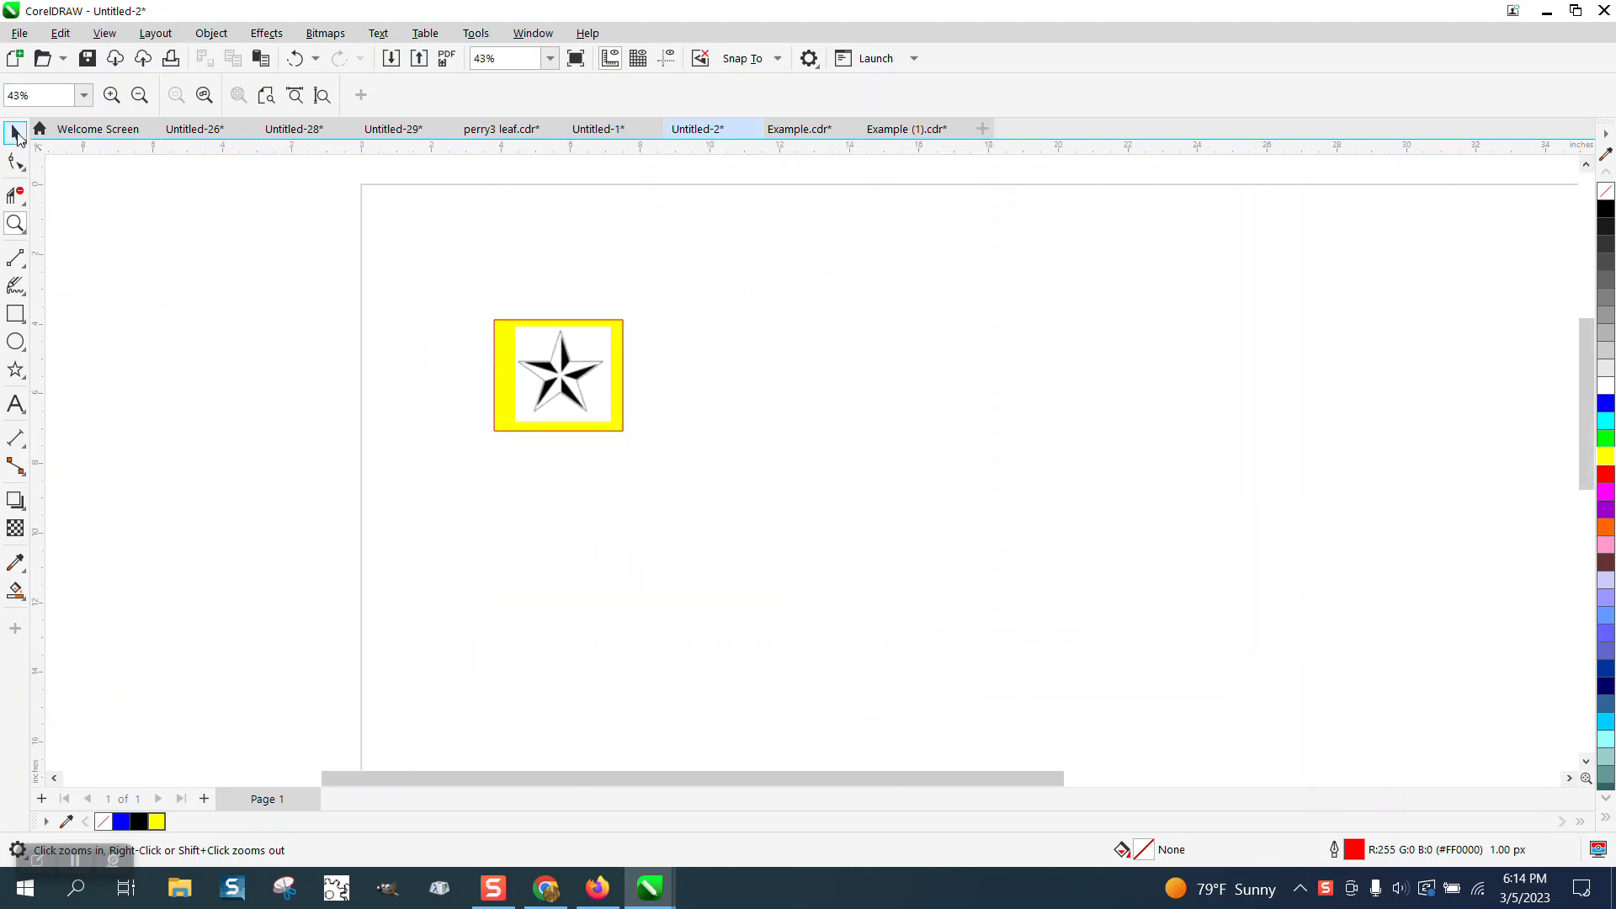
left_click(19, 373)
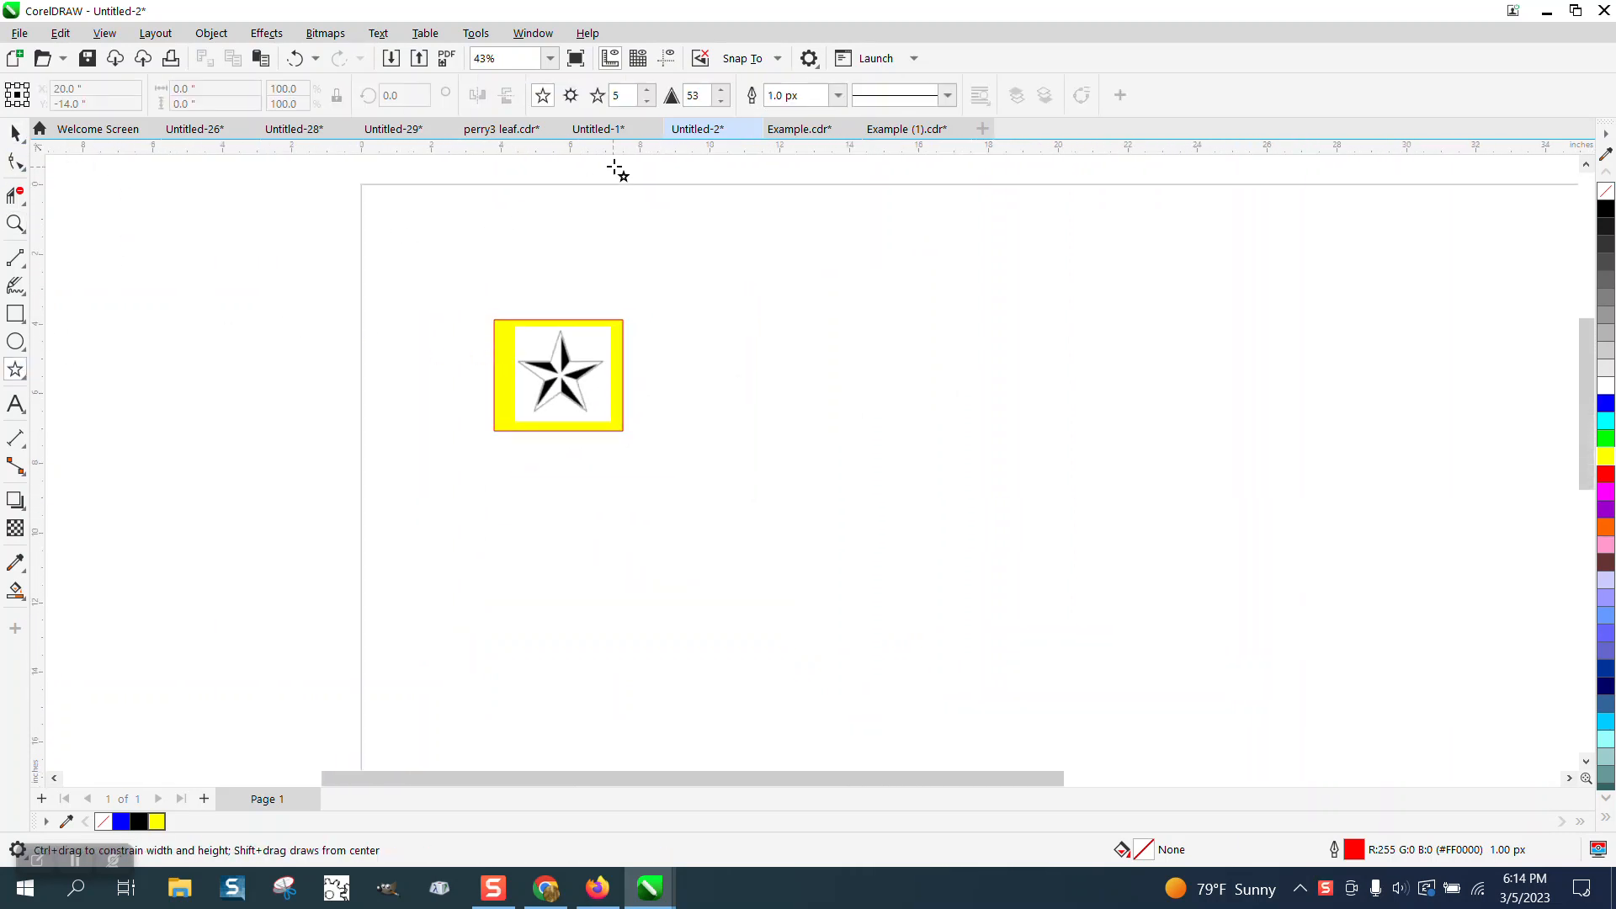
left_click(647, 89)
left_click_drag(1259, 339, 819, 592)
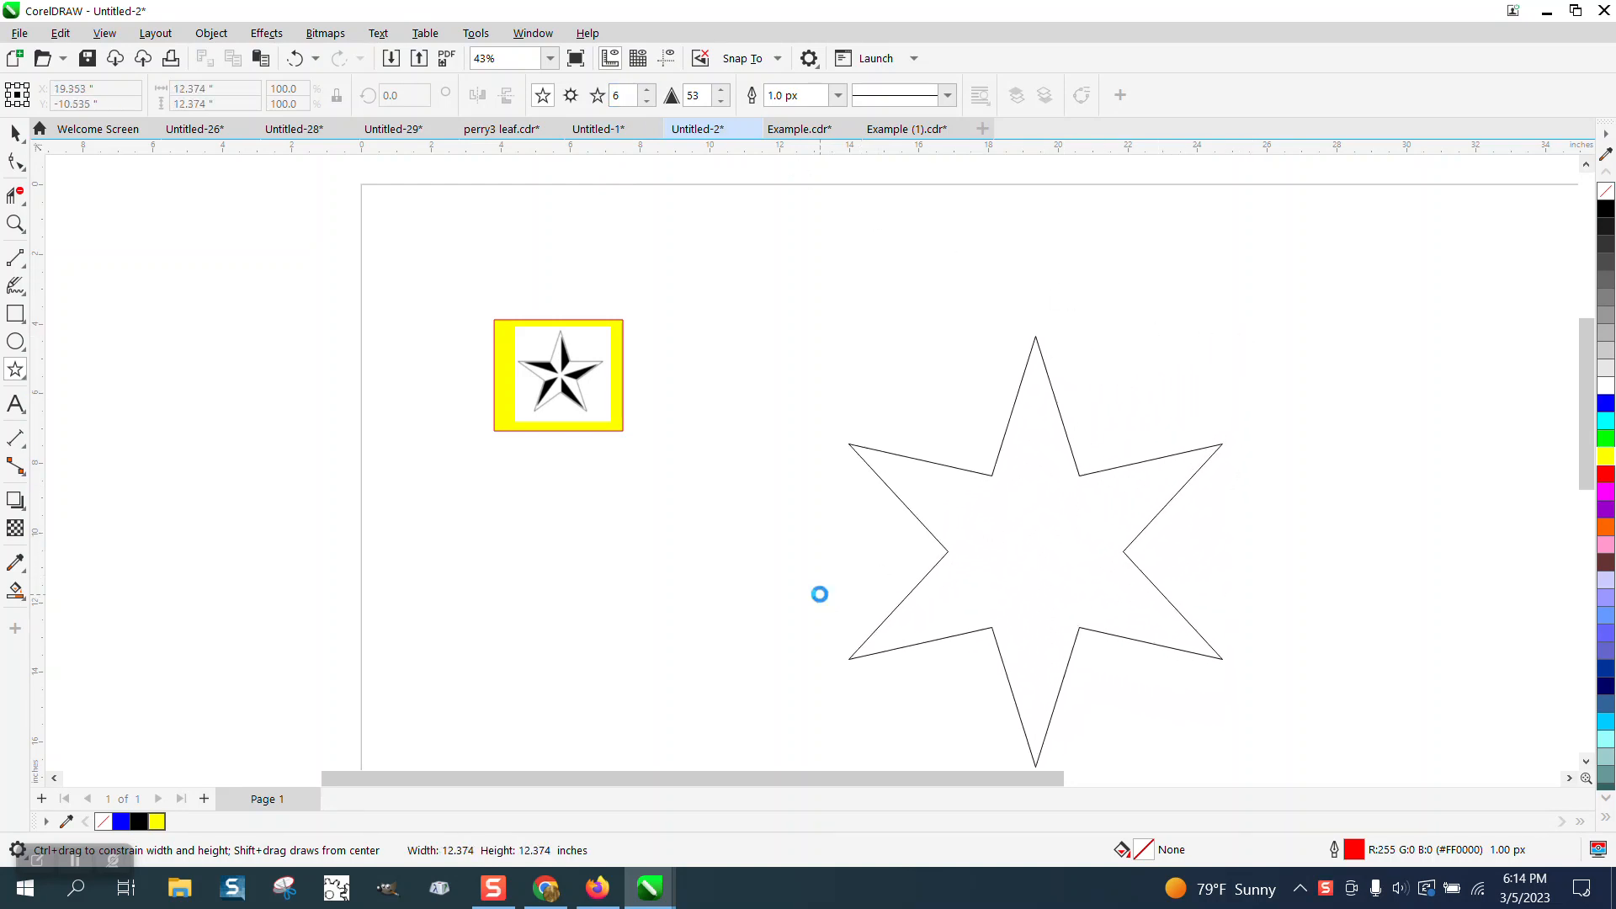
scroll(749, 433, "down", 2)
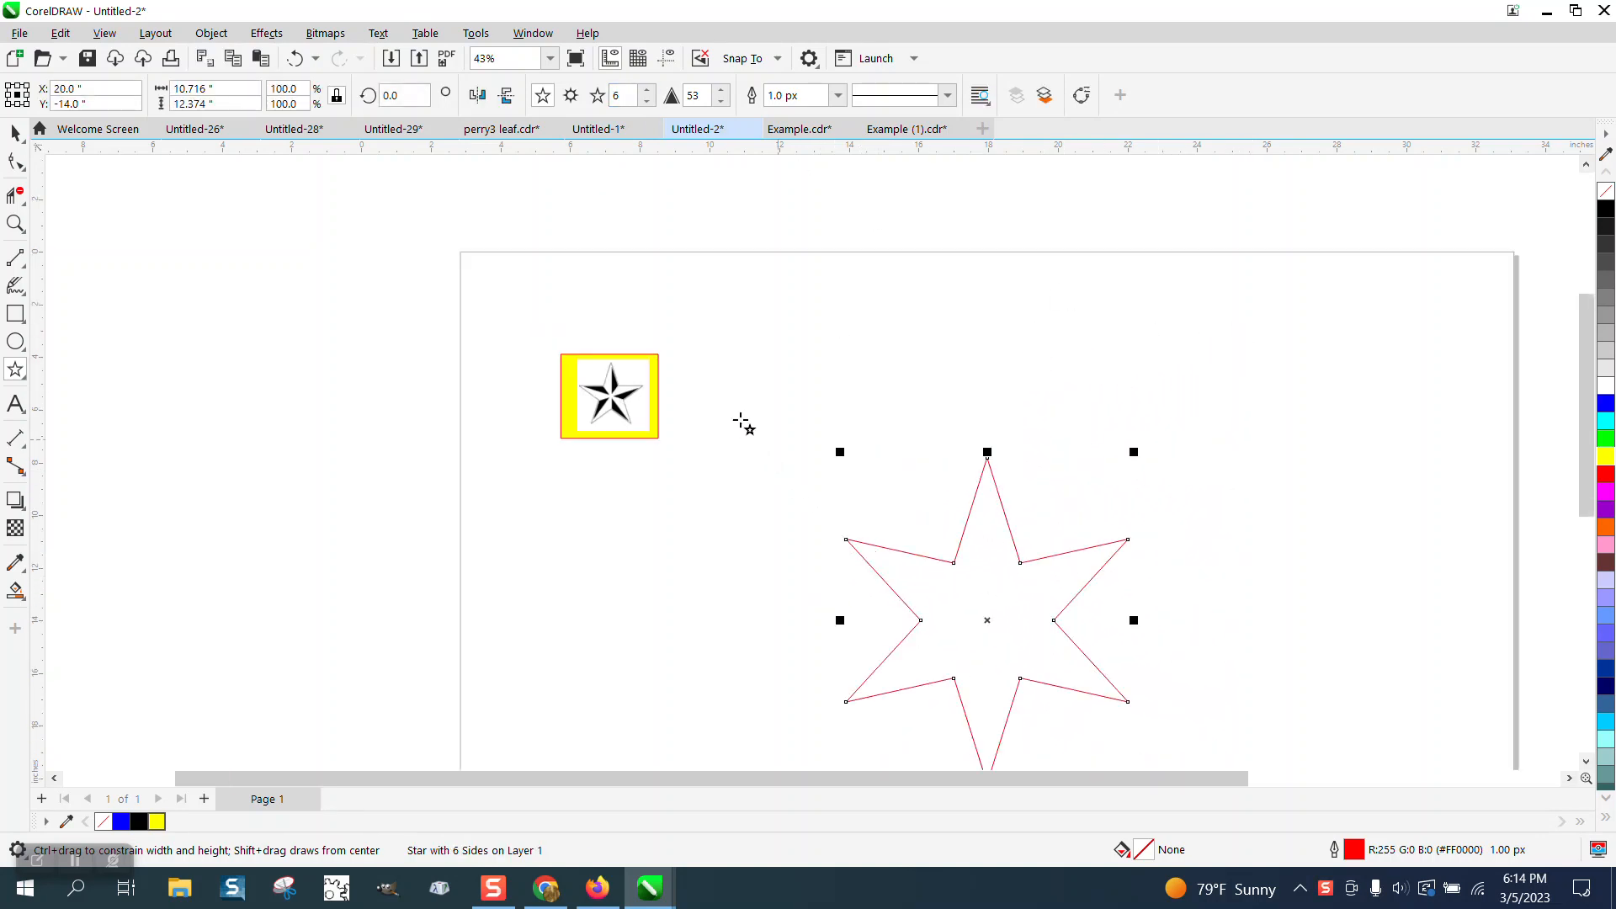
left_click(648, 101)
Draw five straight 2-point lines across the star, joining each outer tip to the opposite inner corner.
left_click(15, 223)
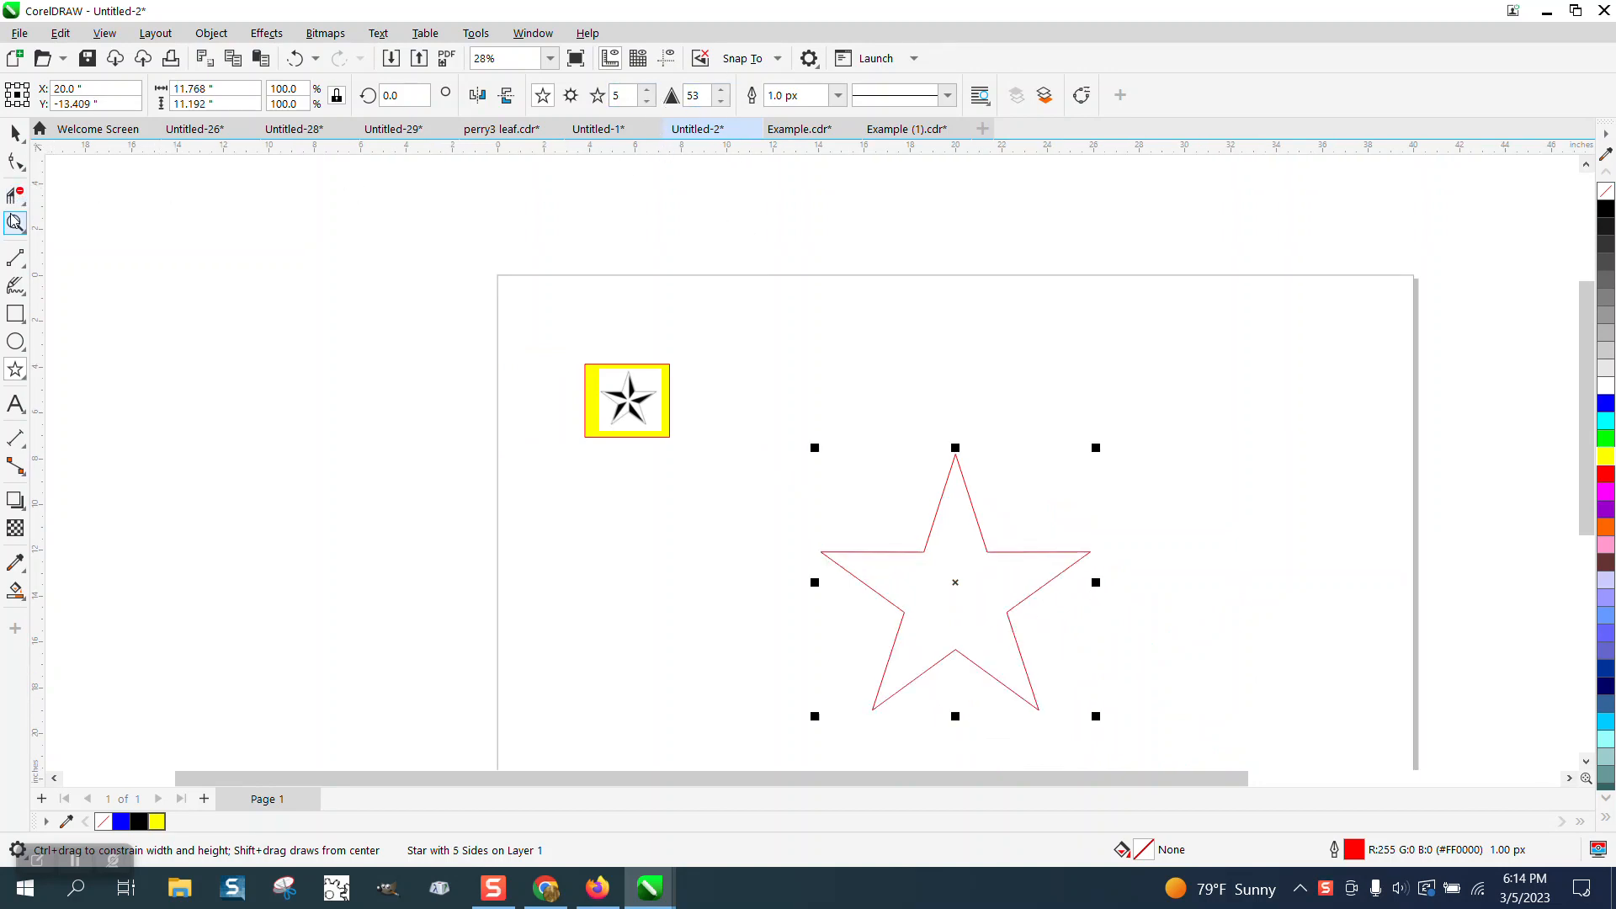
left_click_drag(764, 402, 1263, 747)
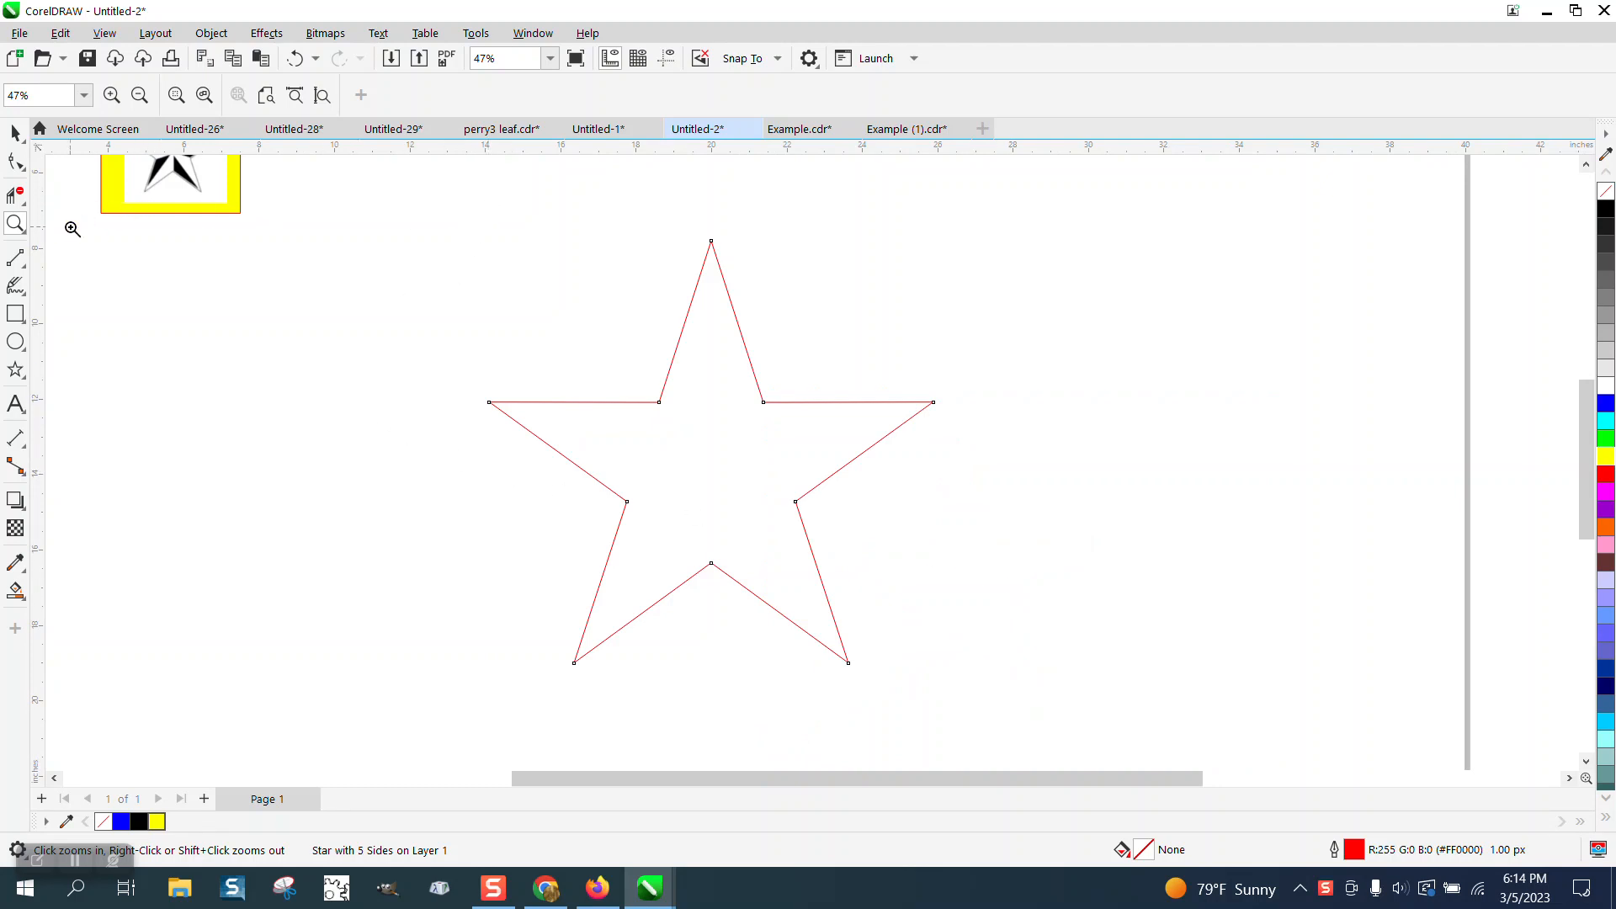
left_click(24, 270)
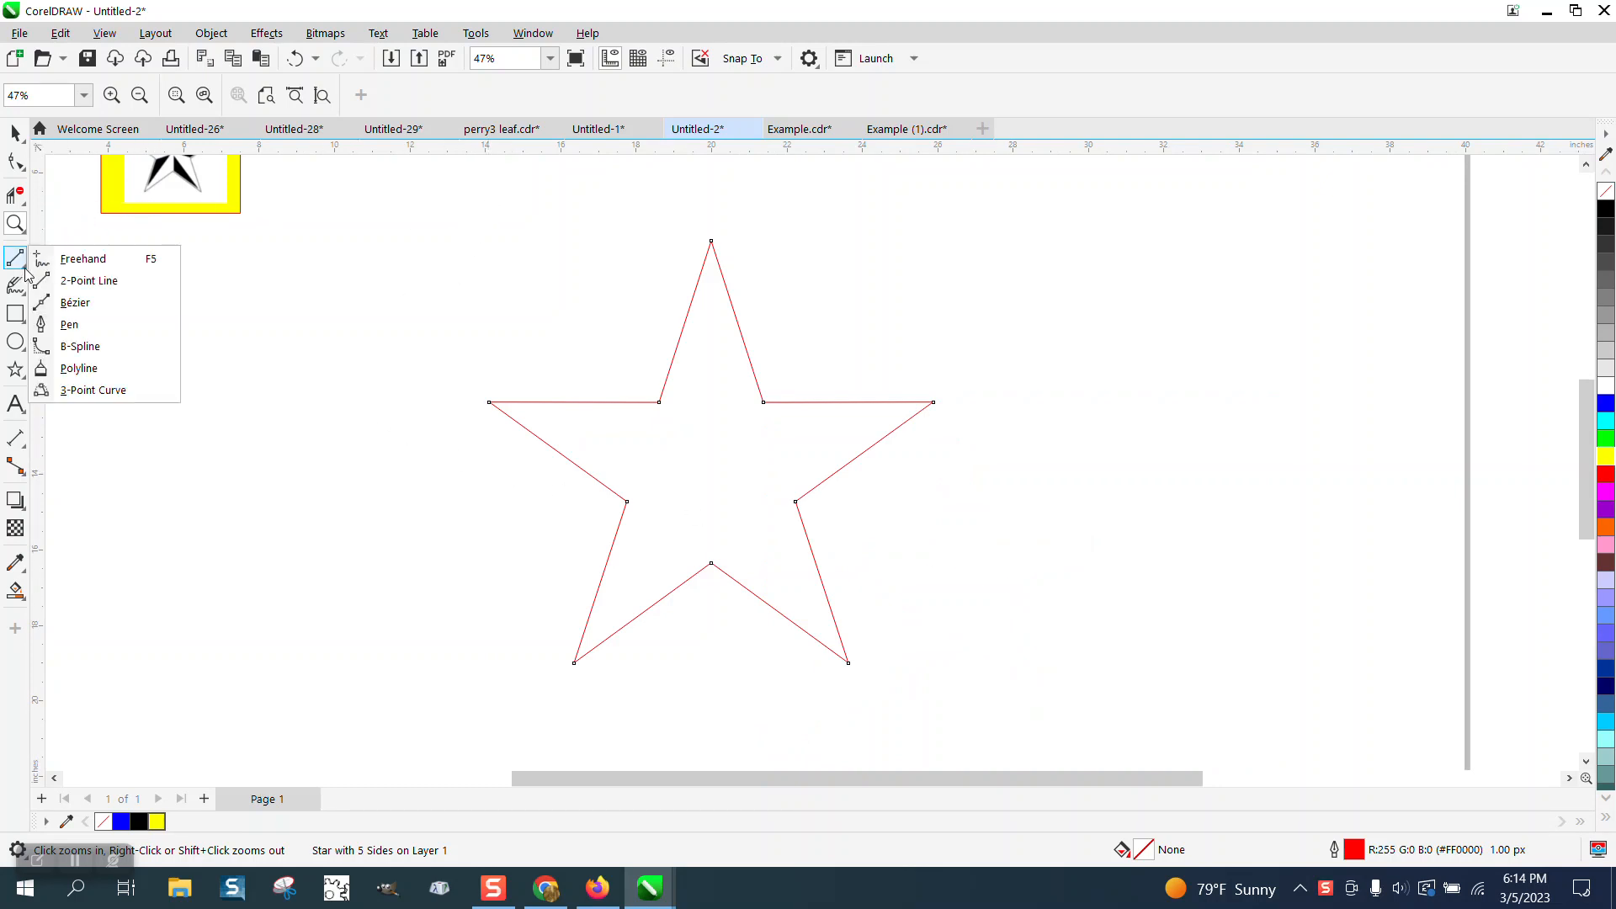
left_click(88, 281)
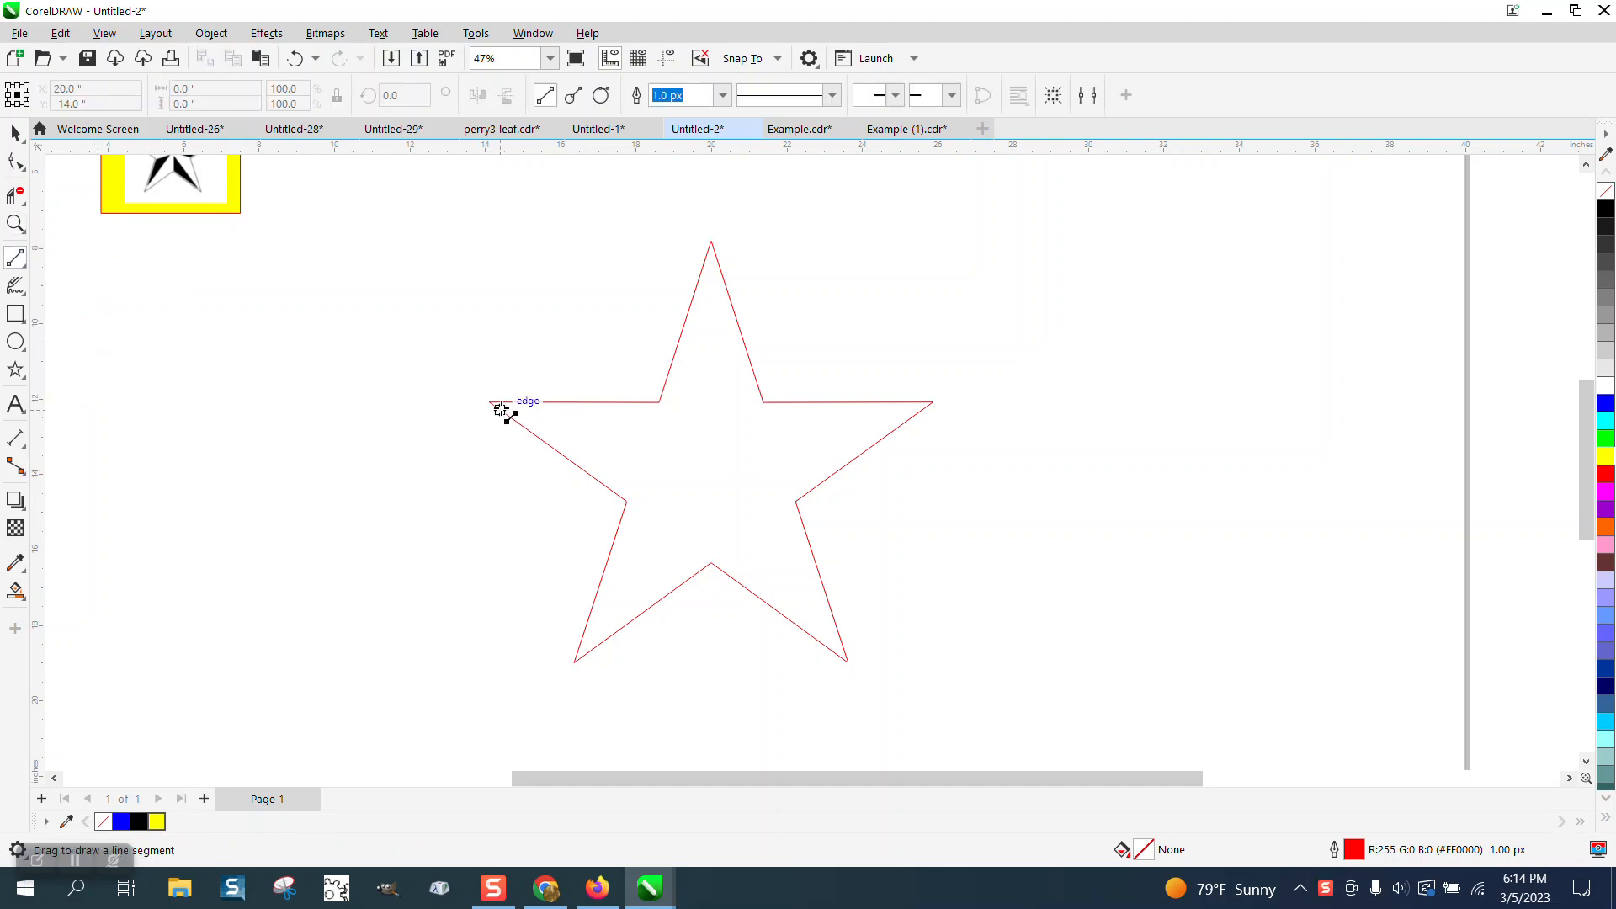
left_click_drag(494, 405, 795, 502)
left_click_drag(934, 402, 627, 502)
left_click_drag(711, 562, 711, 242)
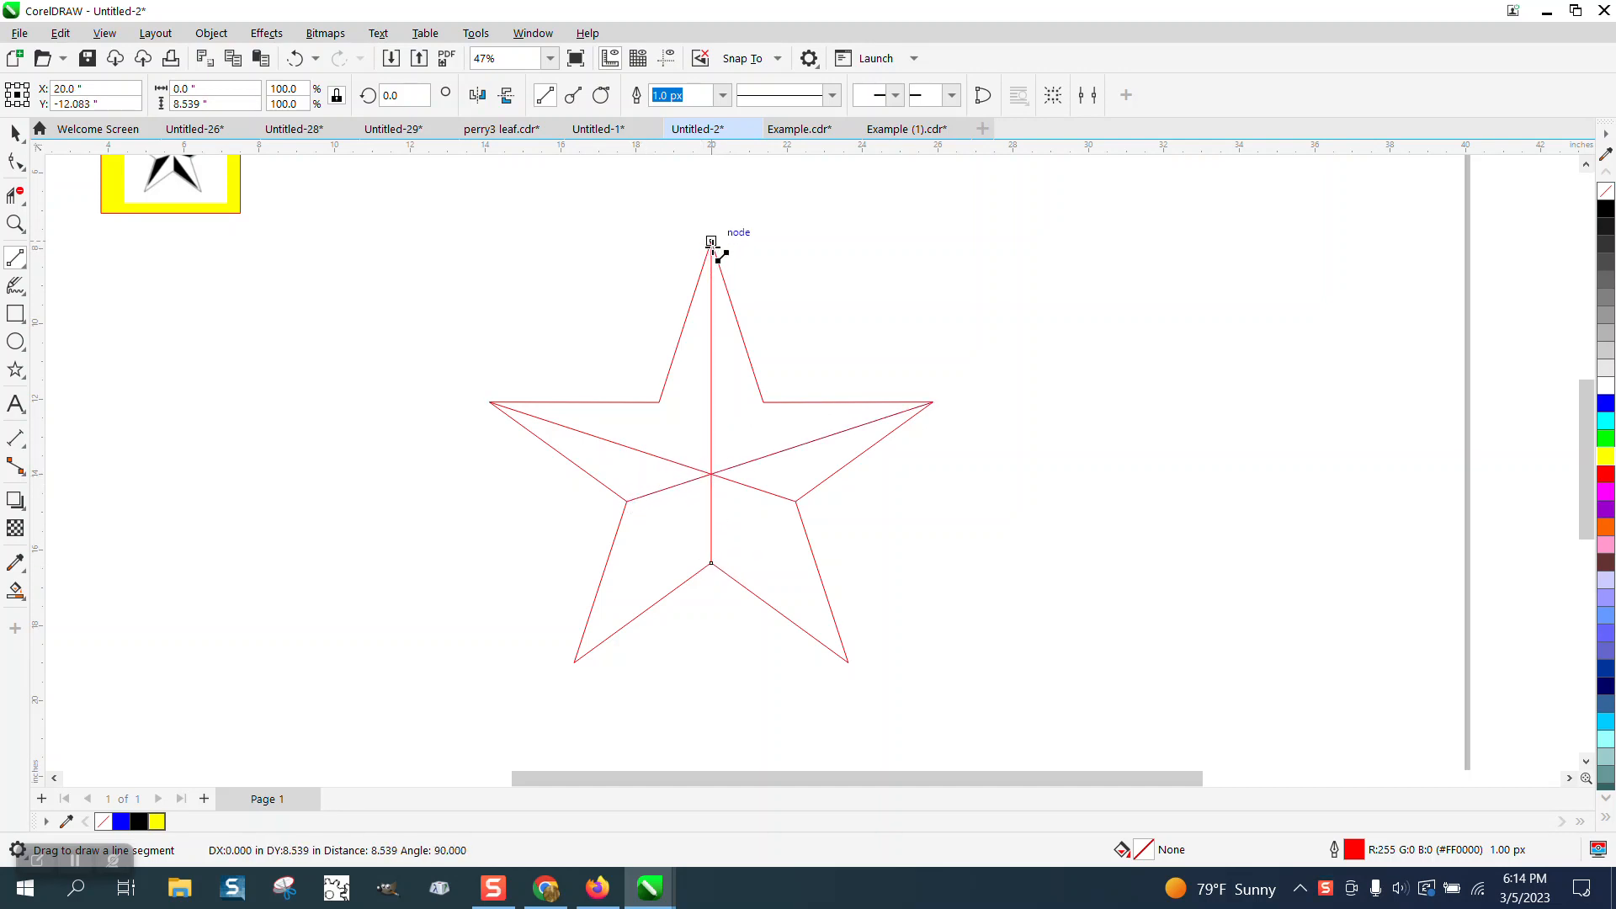
left_click_drag(848, 663, 659, 402)
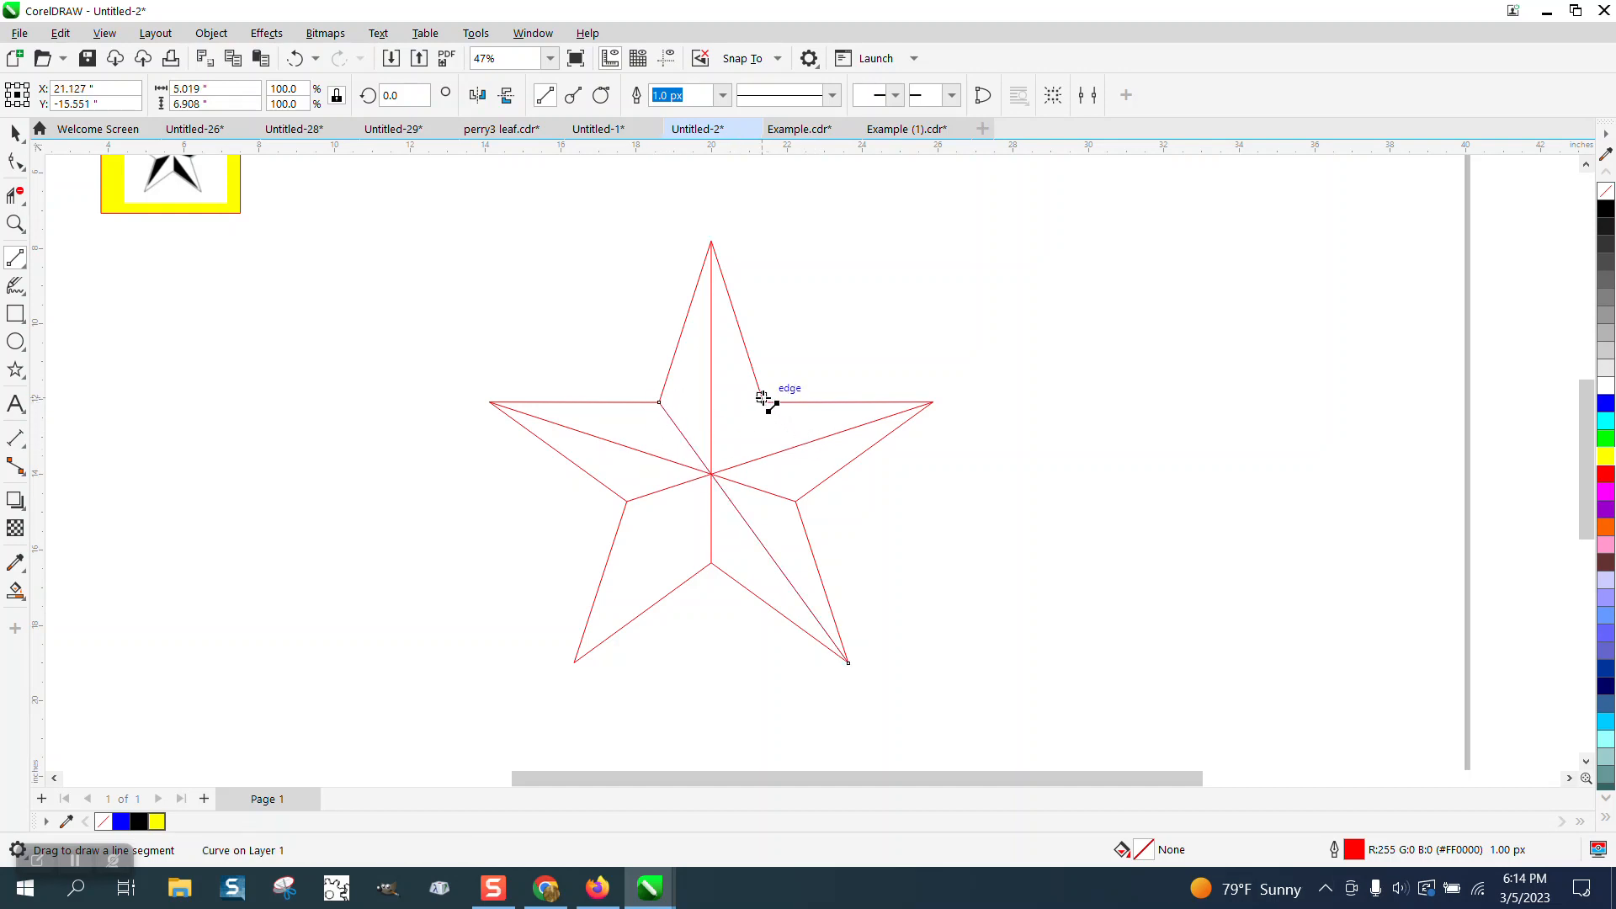
left_click_drag(761, 401, 575, 663)
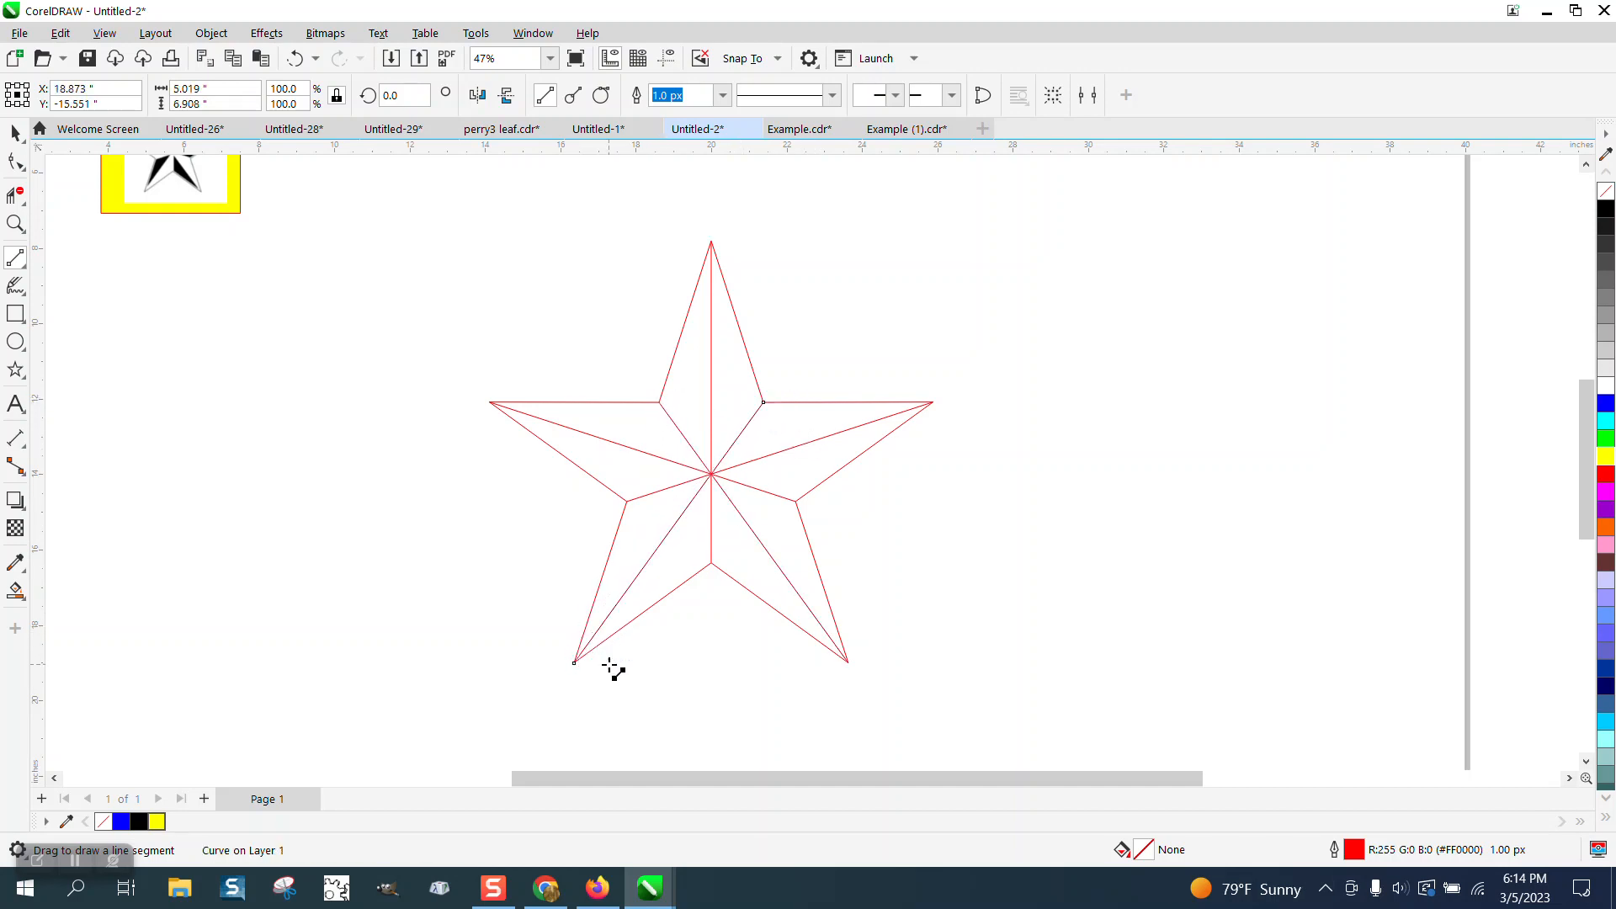
Set the nudge distance to 13 inches with nothing selected.
left_click(15, 132)
left_click_drag(462, 242, 1047, 707)
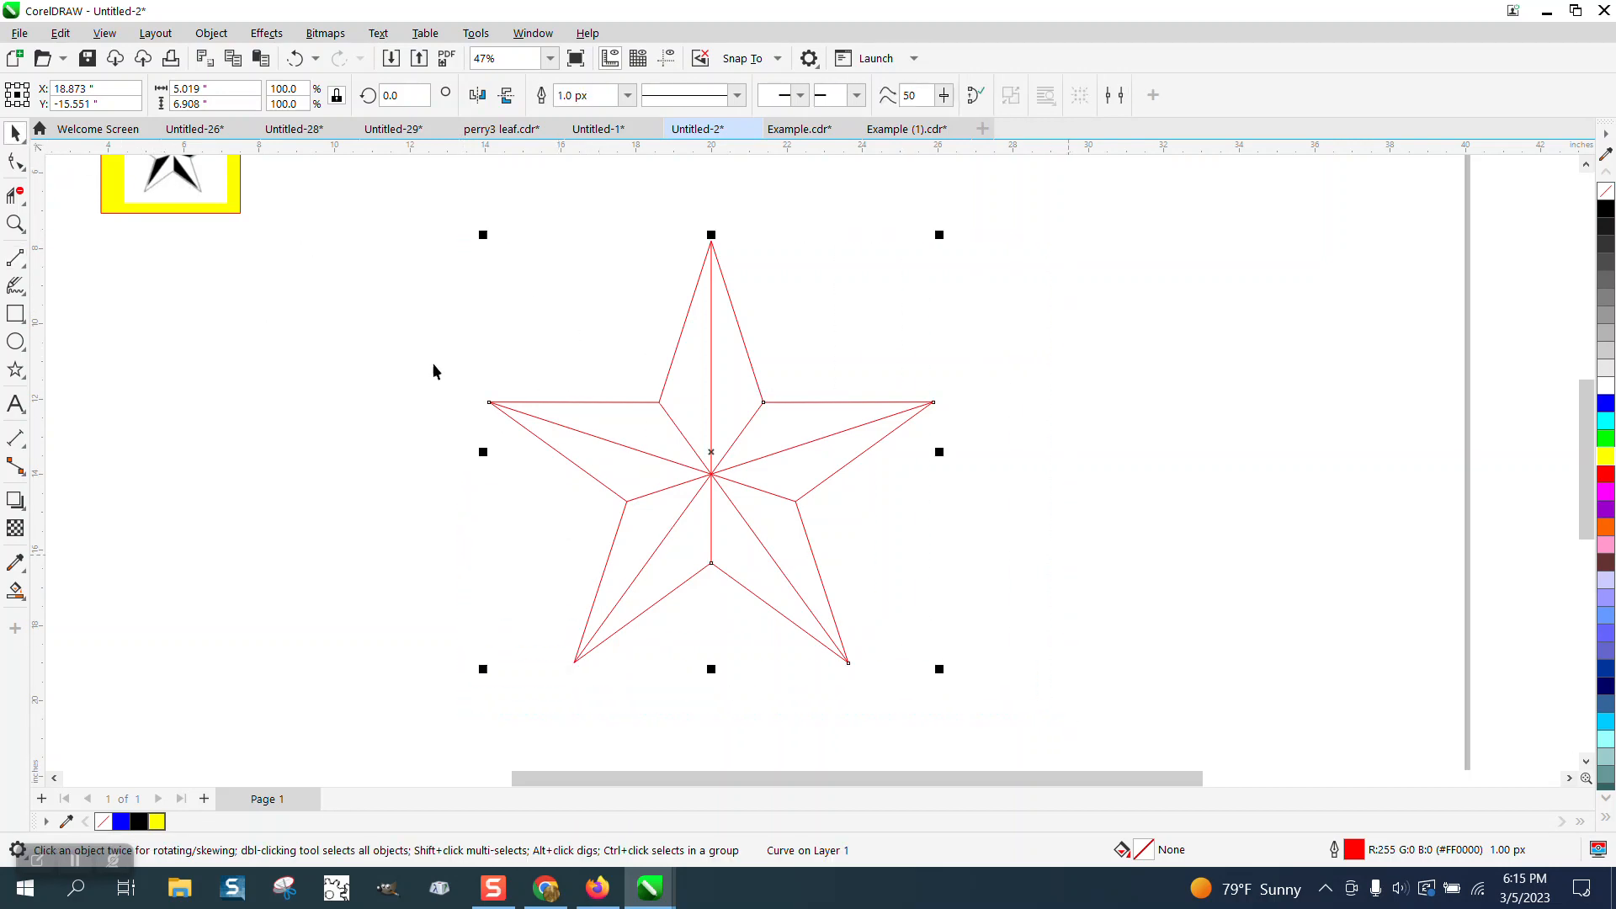
left_click(374, 288)
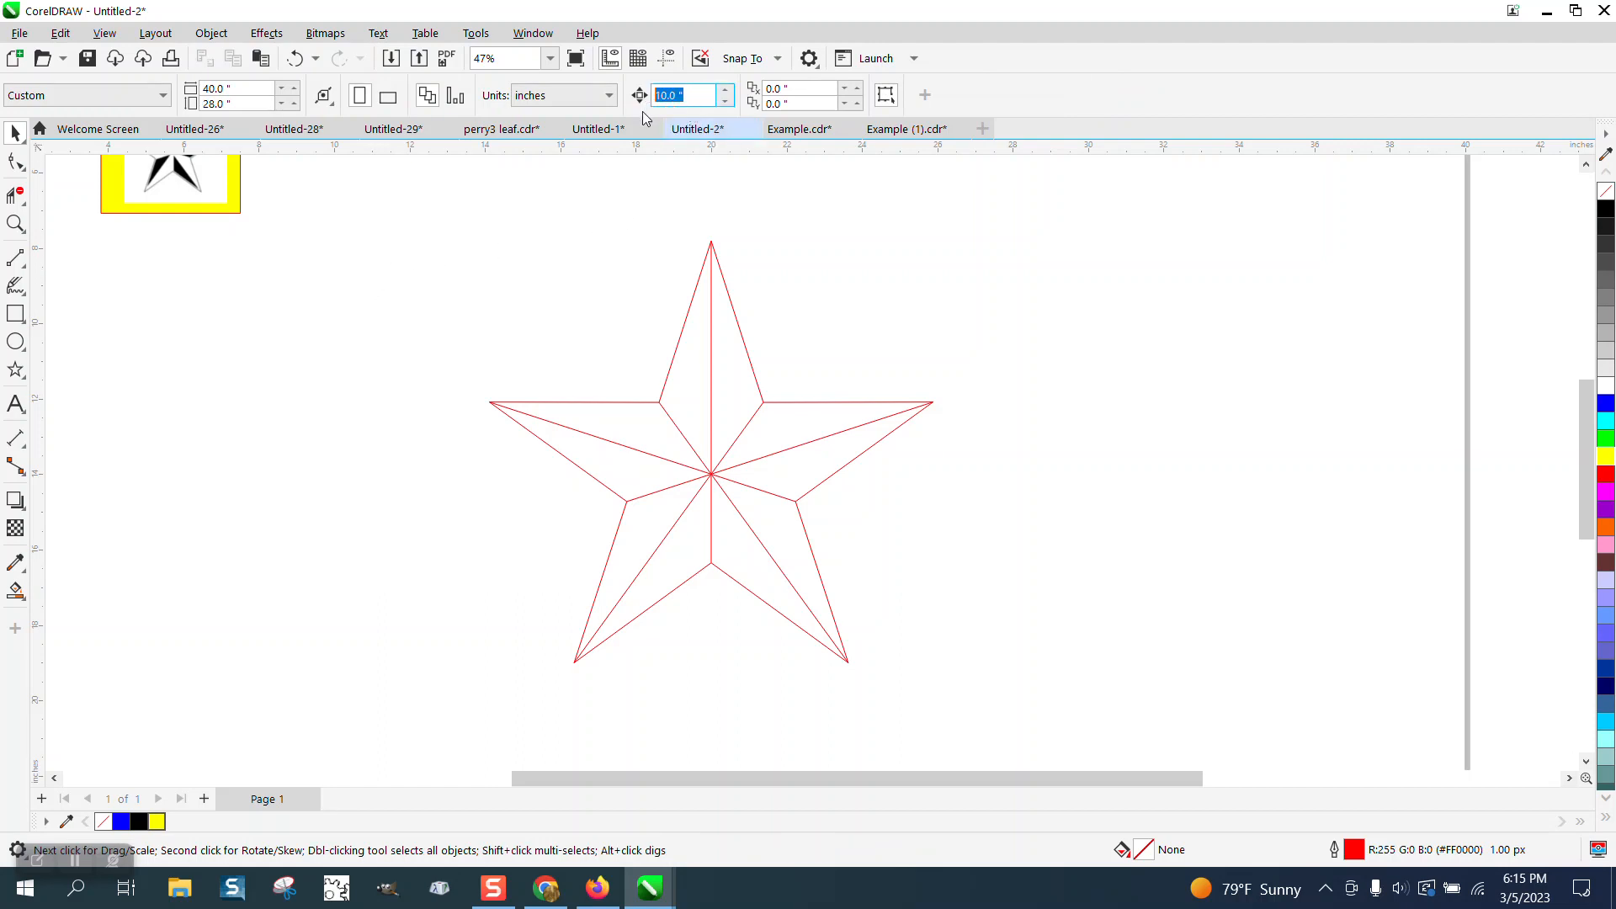
type("13")
Smart-fill one half of each star point in blue, matching the reference, and nudge each filled piece 13 inches to the right.
left_click(15, 591)
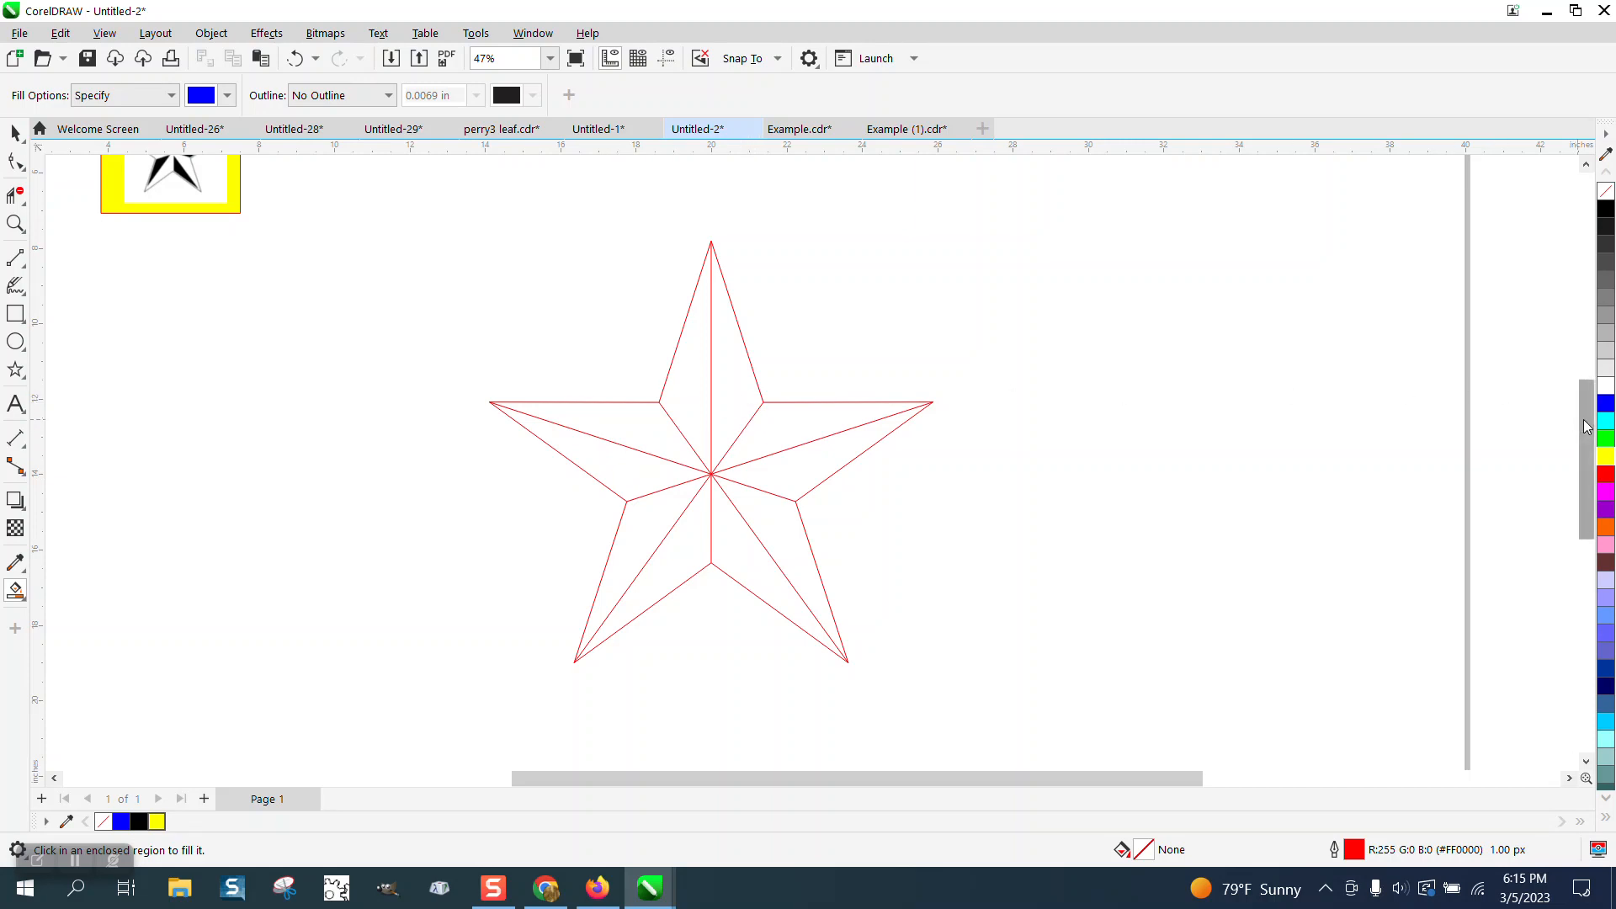
scroll(1585, 421, "up", 2)
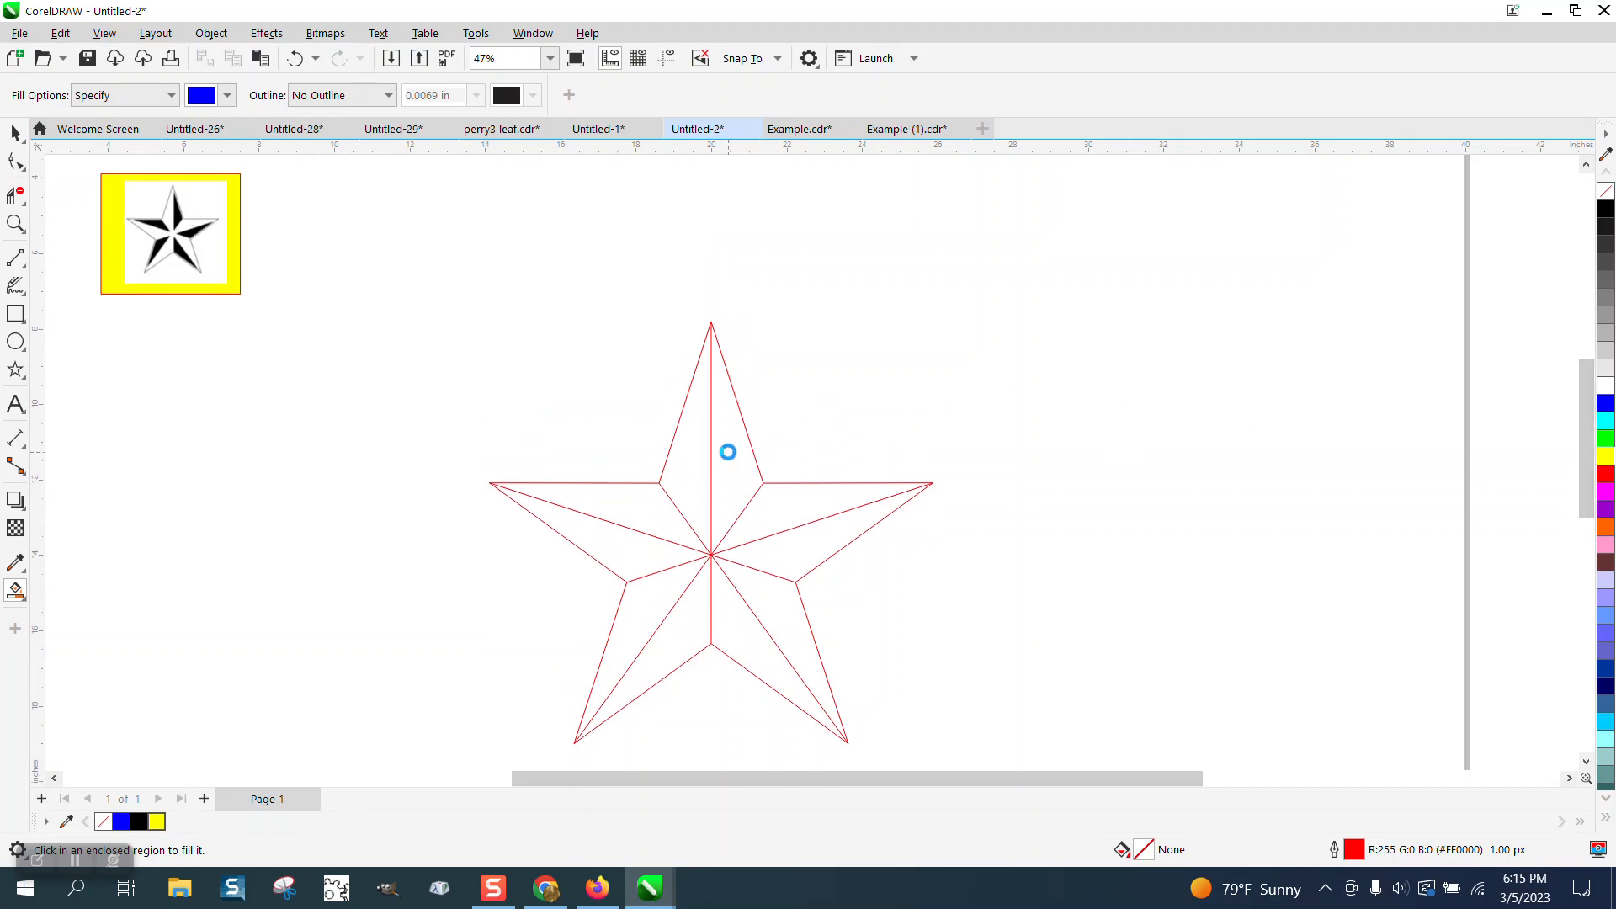
left_click(728, 452)
key("Right")
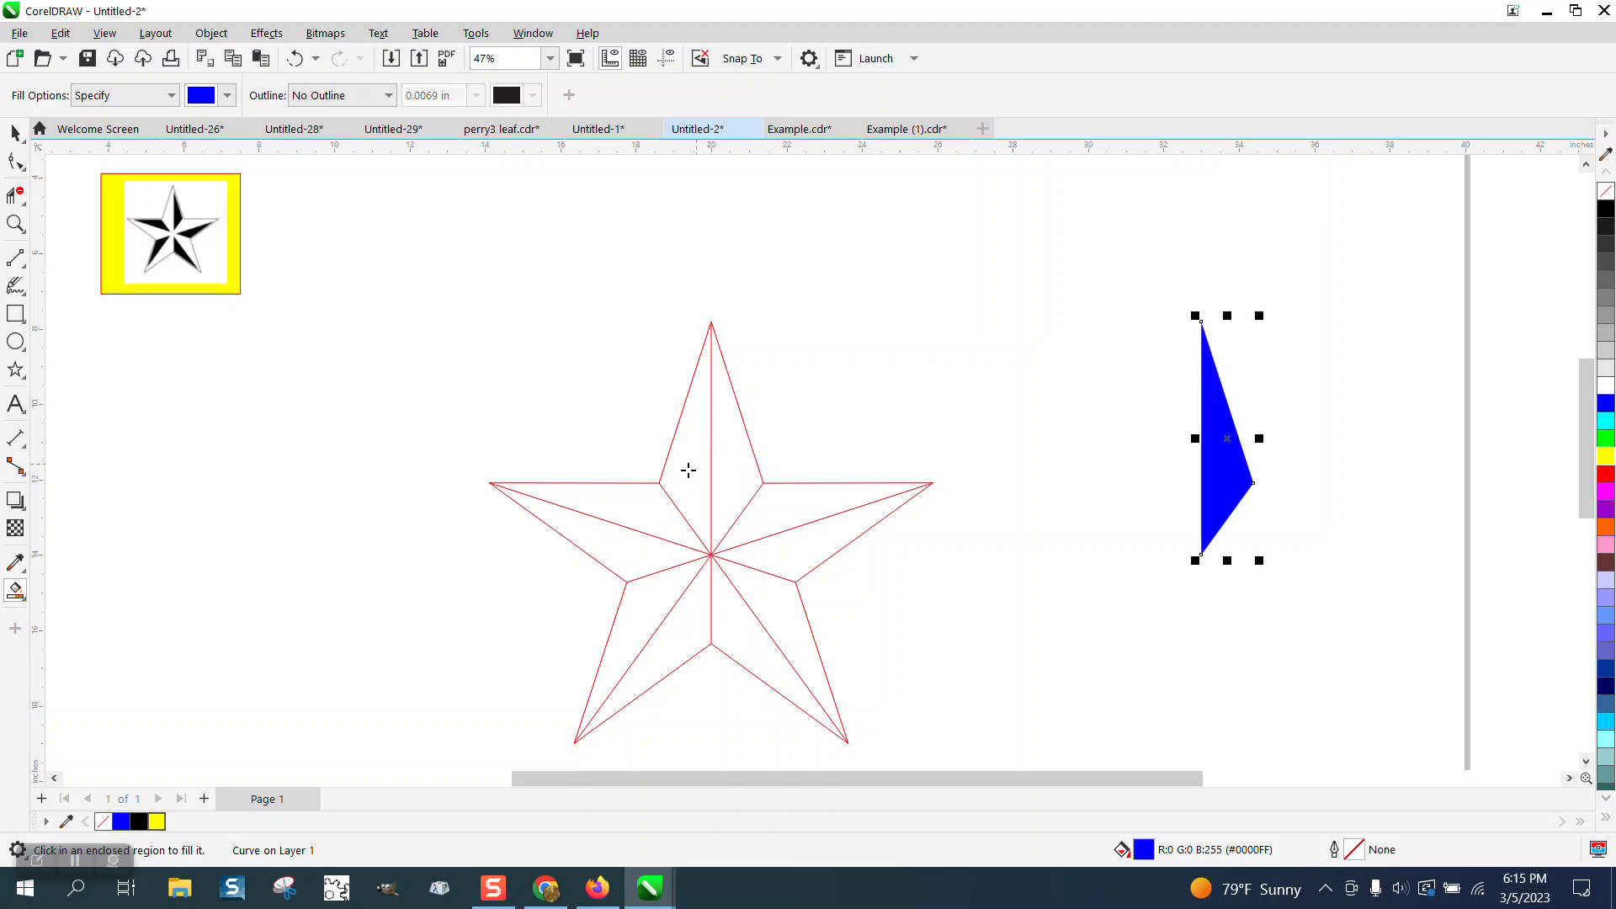
left_click(655, 500)
key("Right")
left_click(650, 589)
key("Right")
left_click(728, 620)
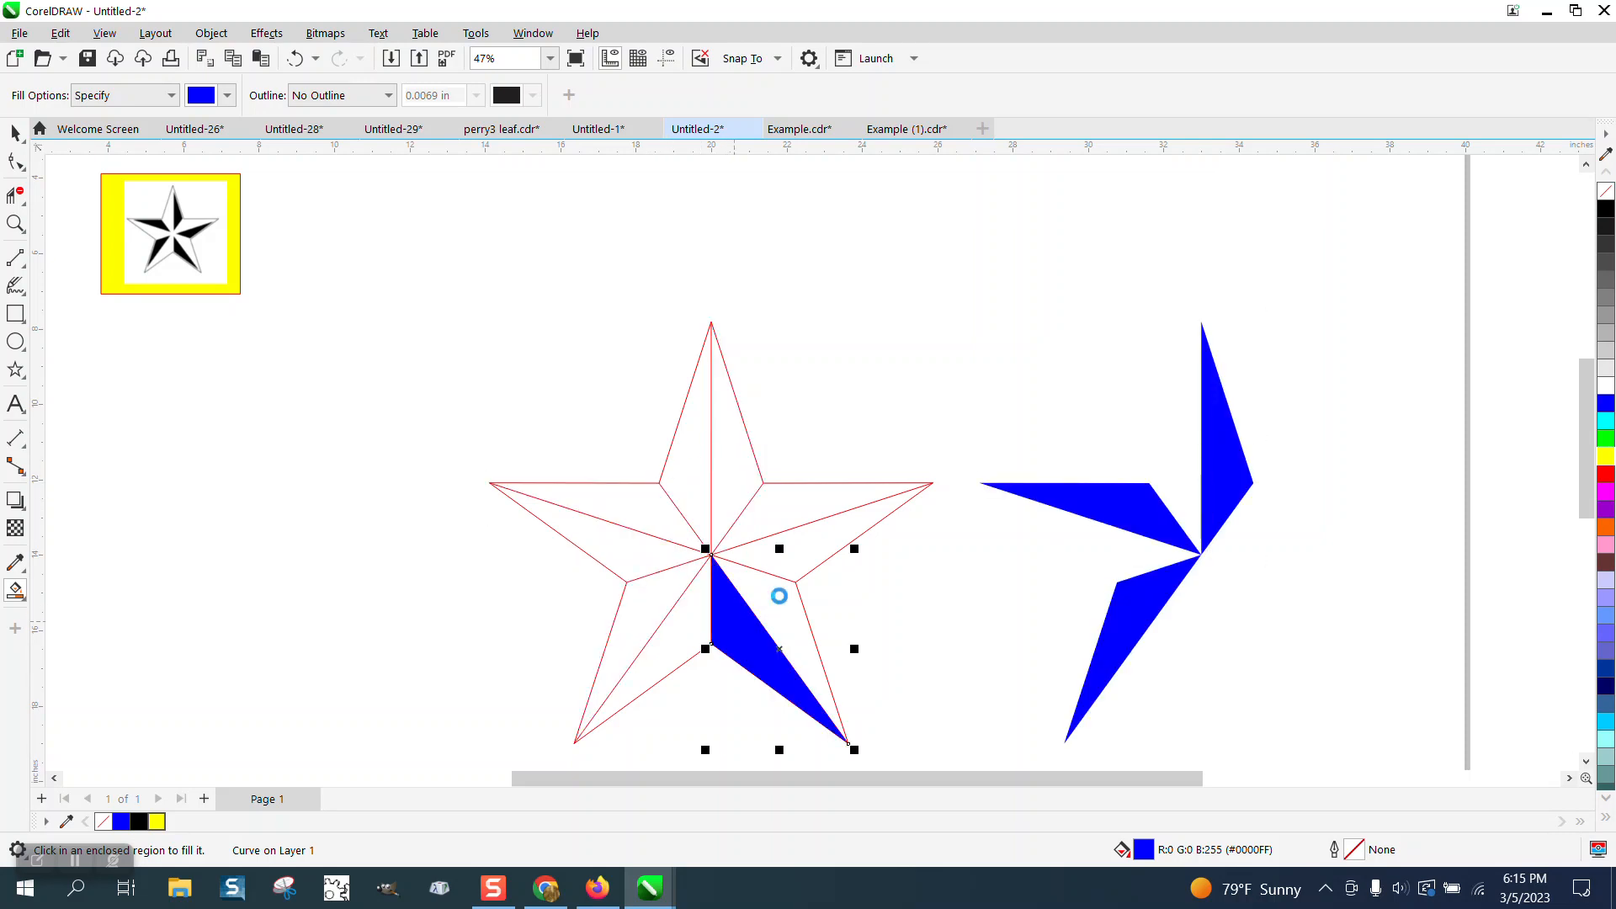
key("Right")
left_click(817, 551)
key("Right")
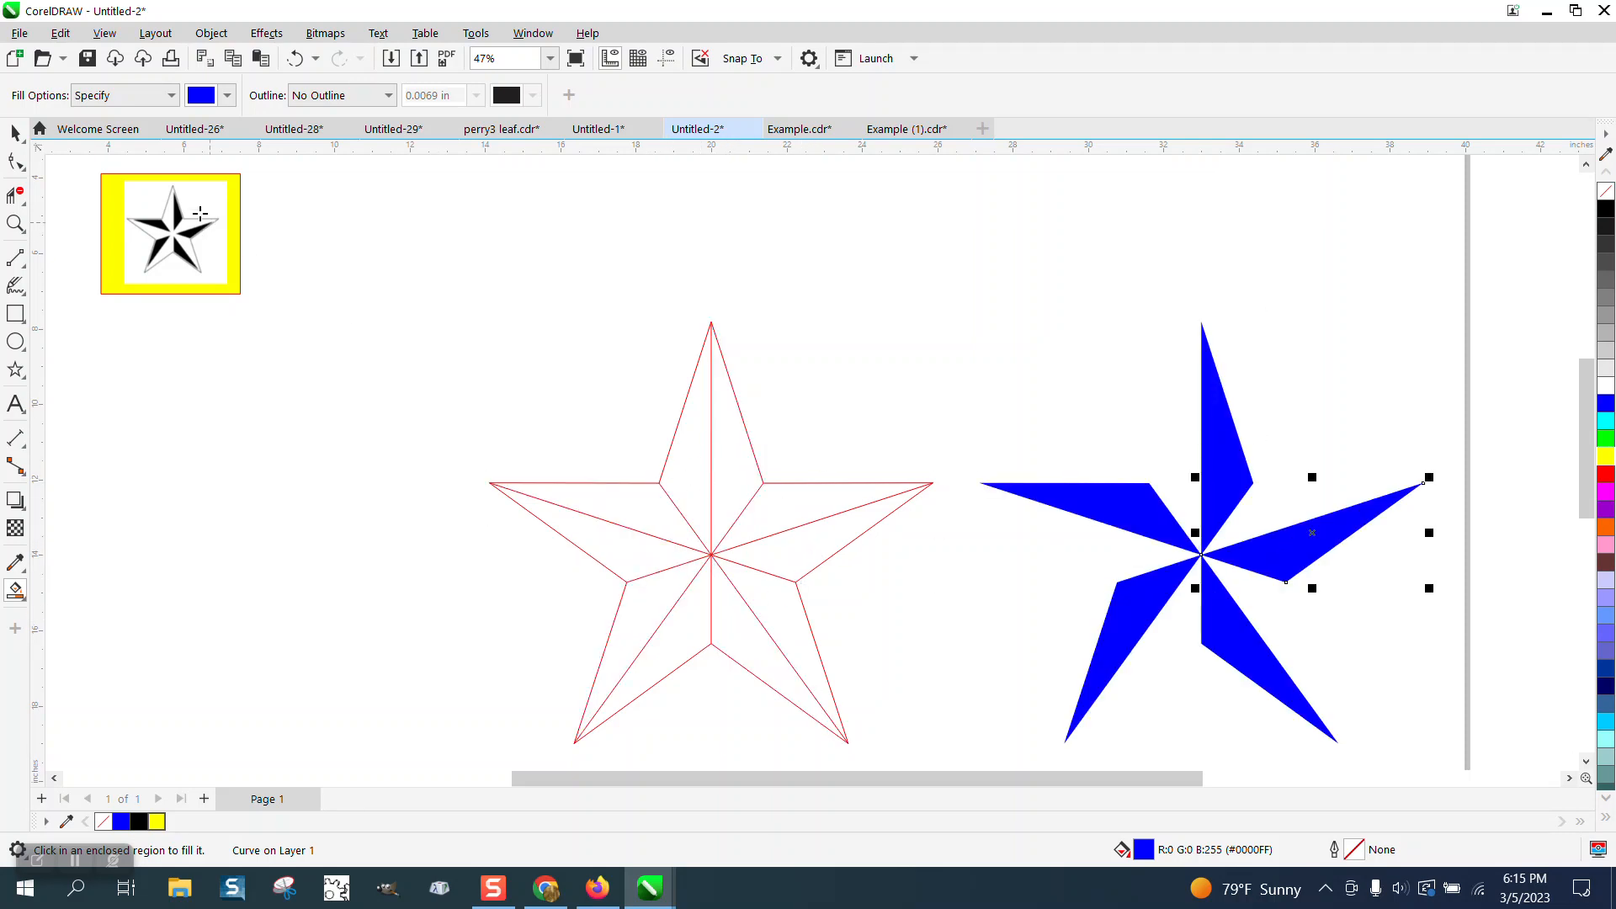
Remove the fill from the five blue pieces and give them a black outline.
left_click(16, 132)
scroll(842, 354, "down", 2)
left_click_drag(919, 302, 1290, 637)
left_click(1604, 193)
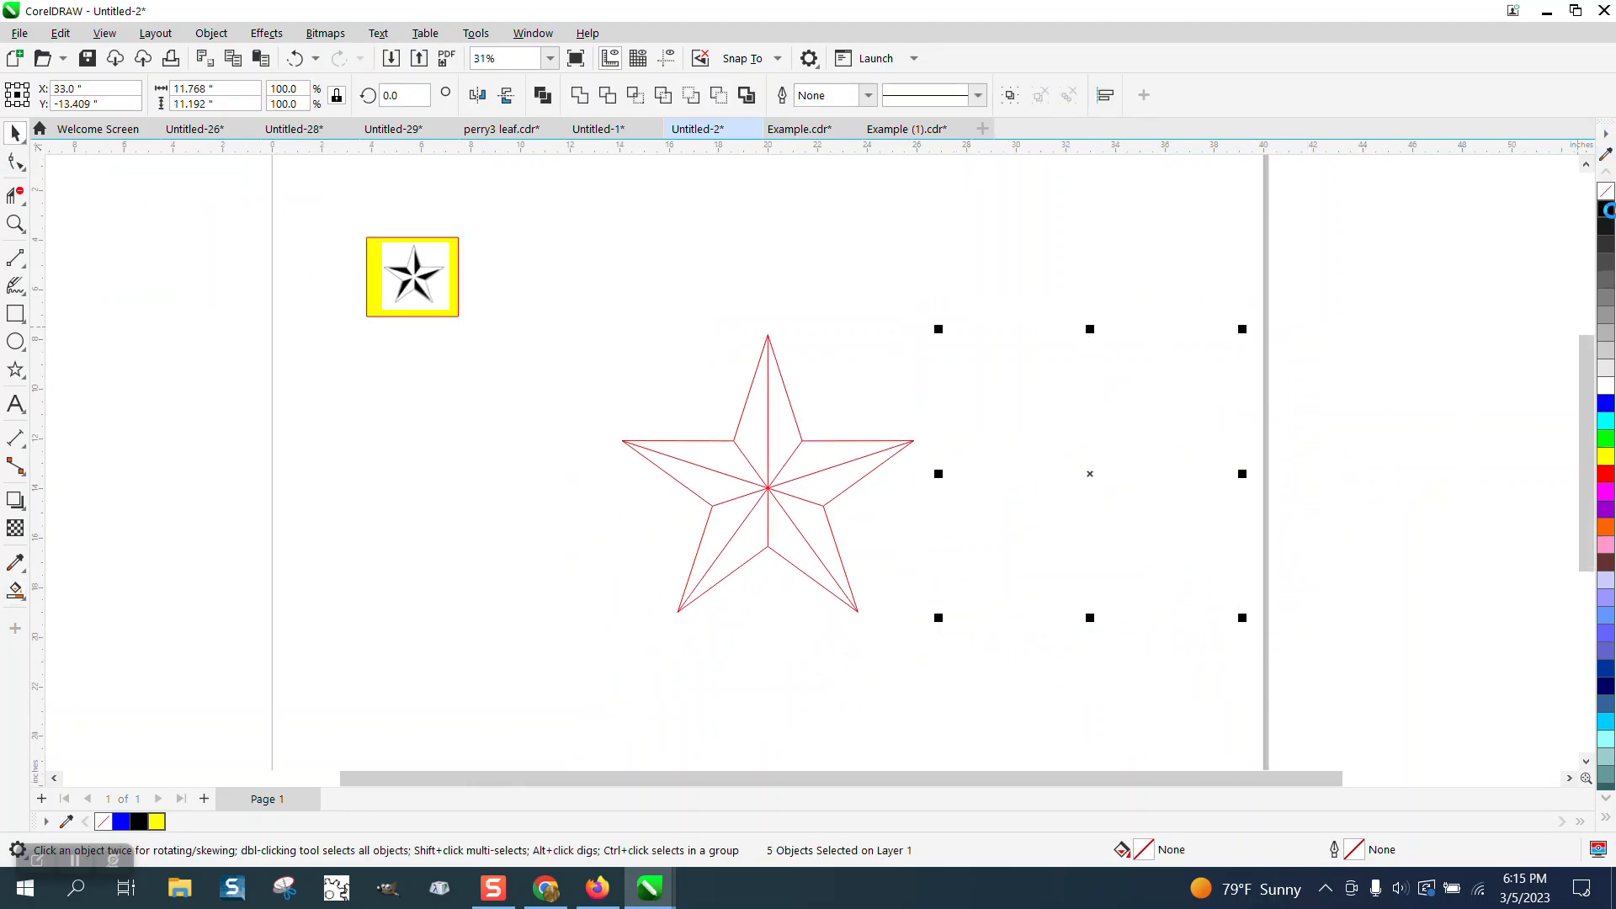
right_click(1605, 209)
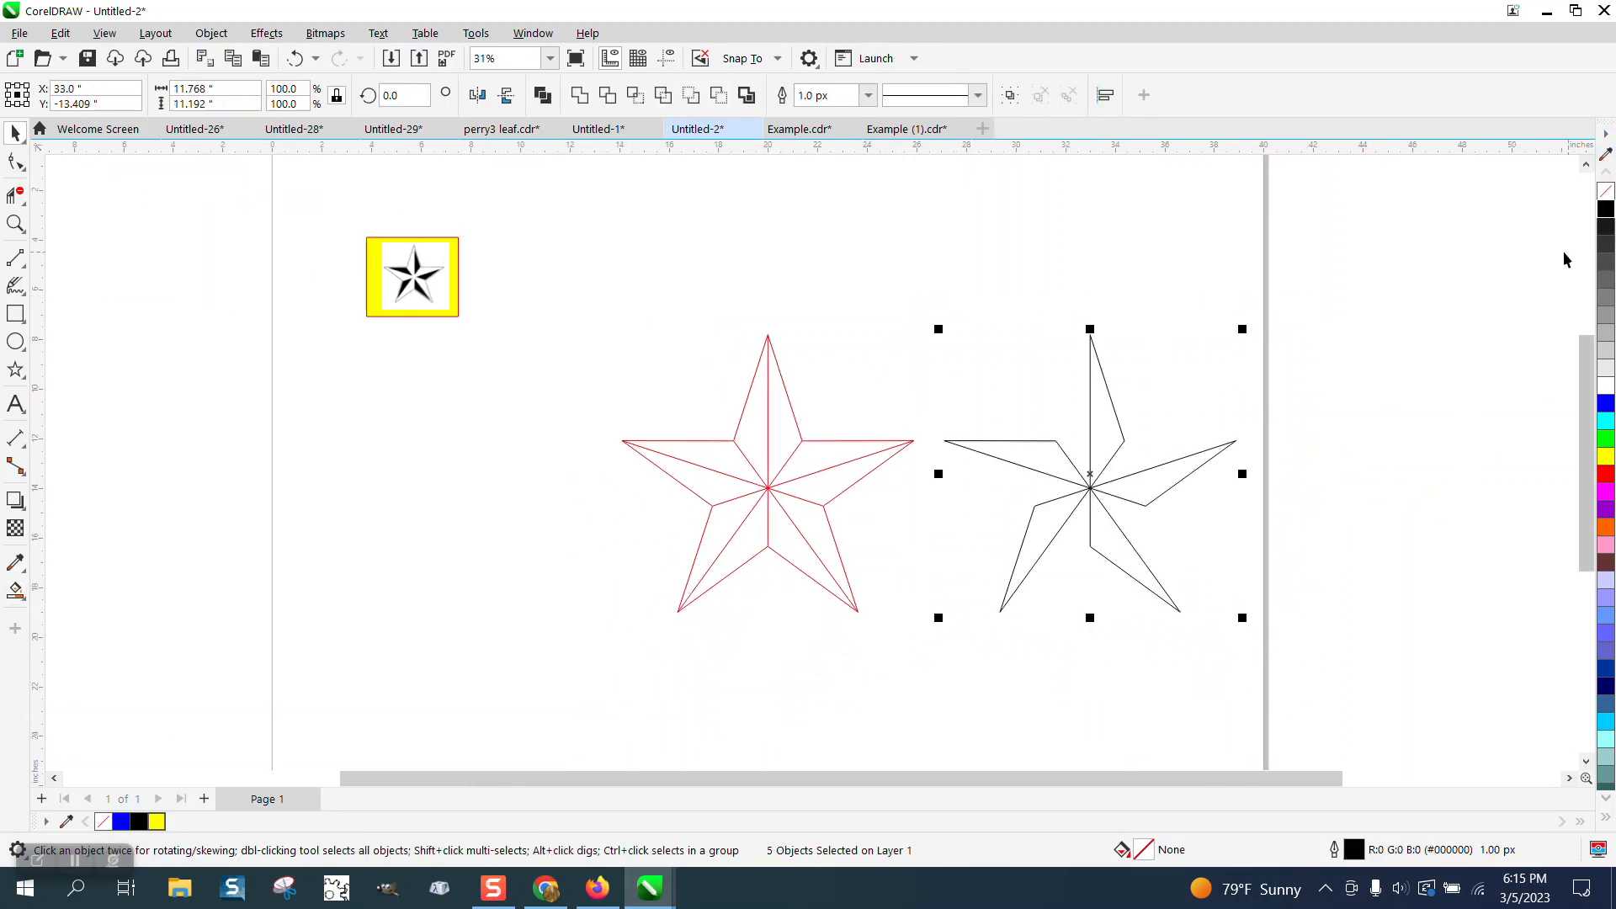
Group the five black-outlined pieces and open the Contour settings for the group.
left_click(212, 33)
mouse_move(332, 365)
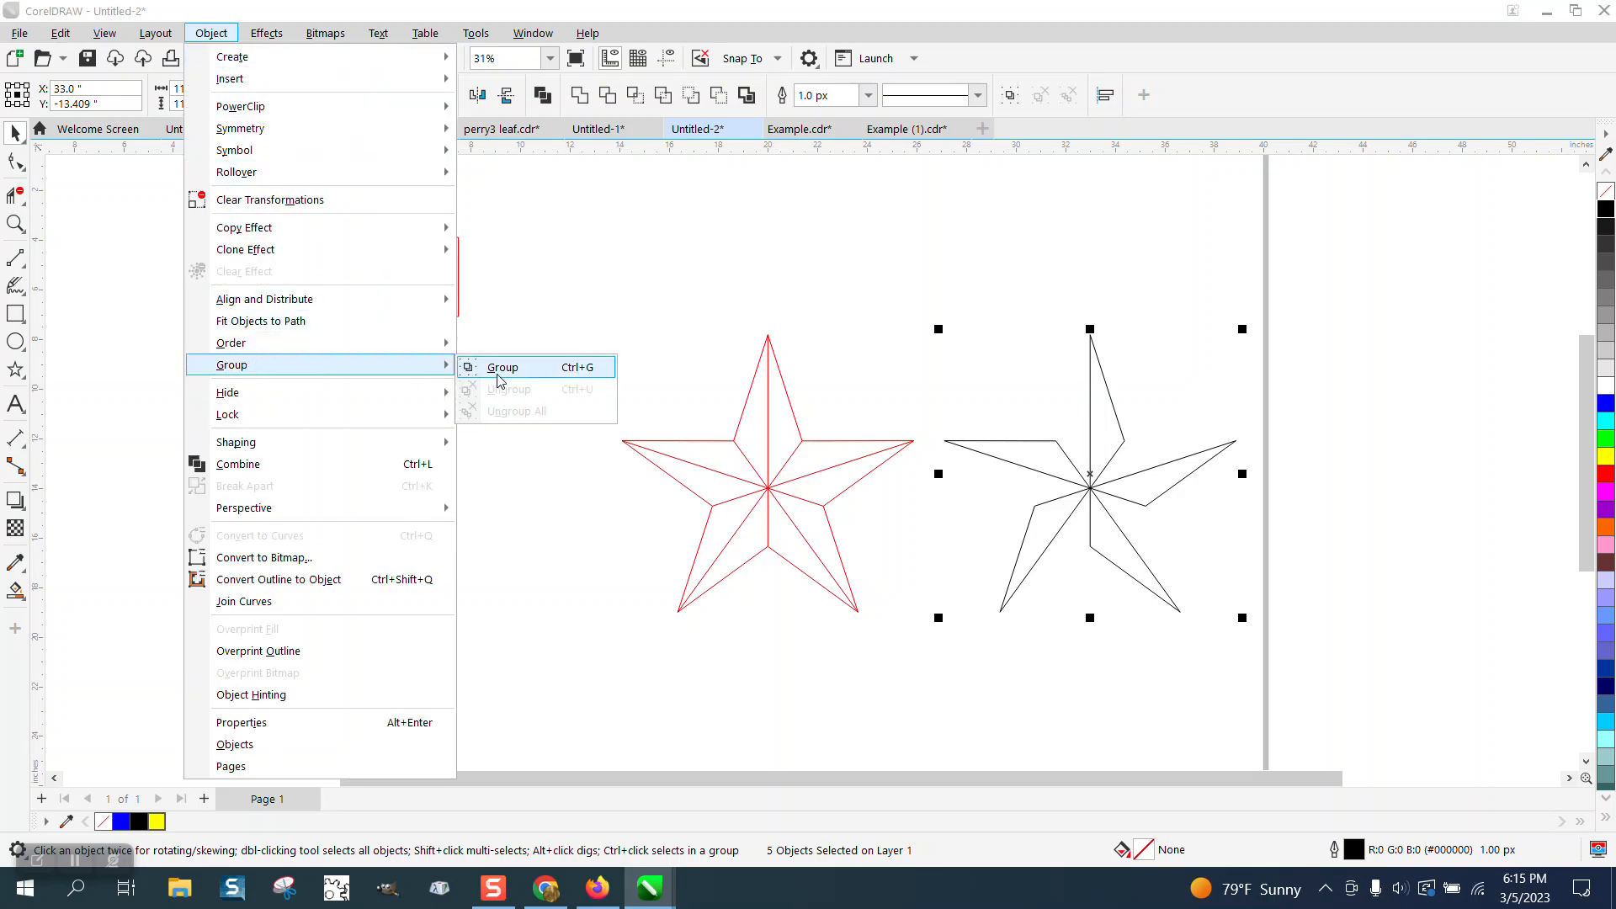
left_click(495, 370)
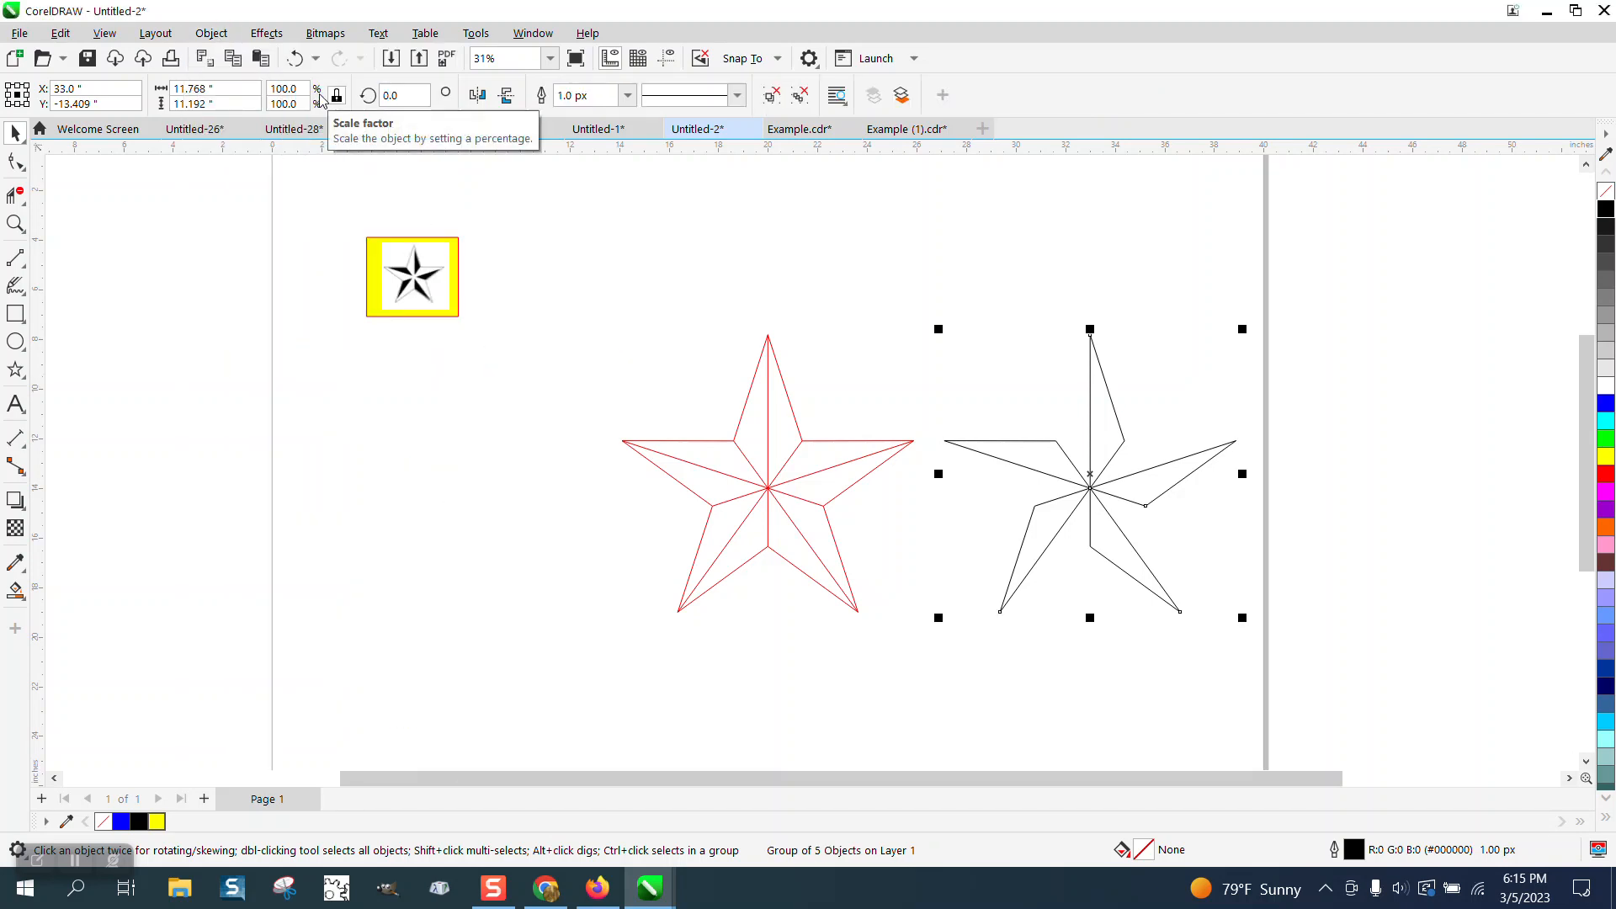
left_click(269, 36)
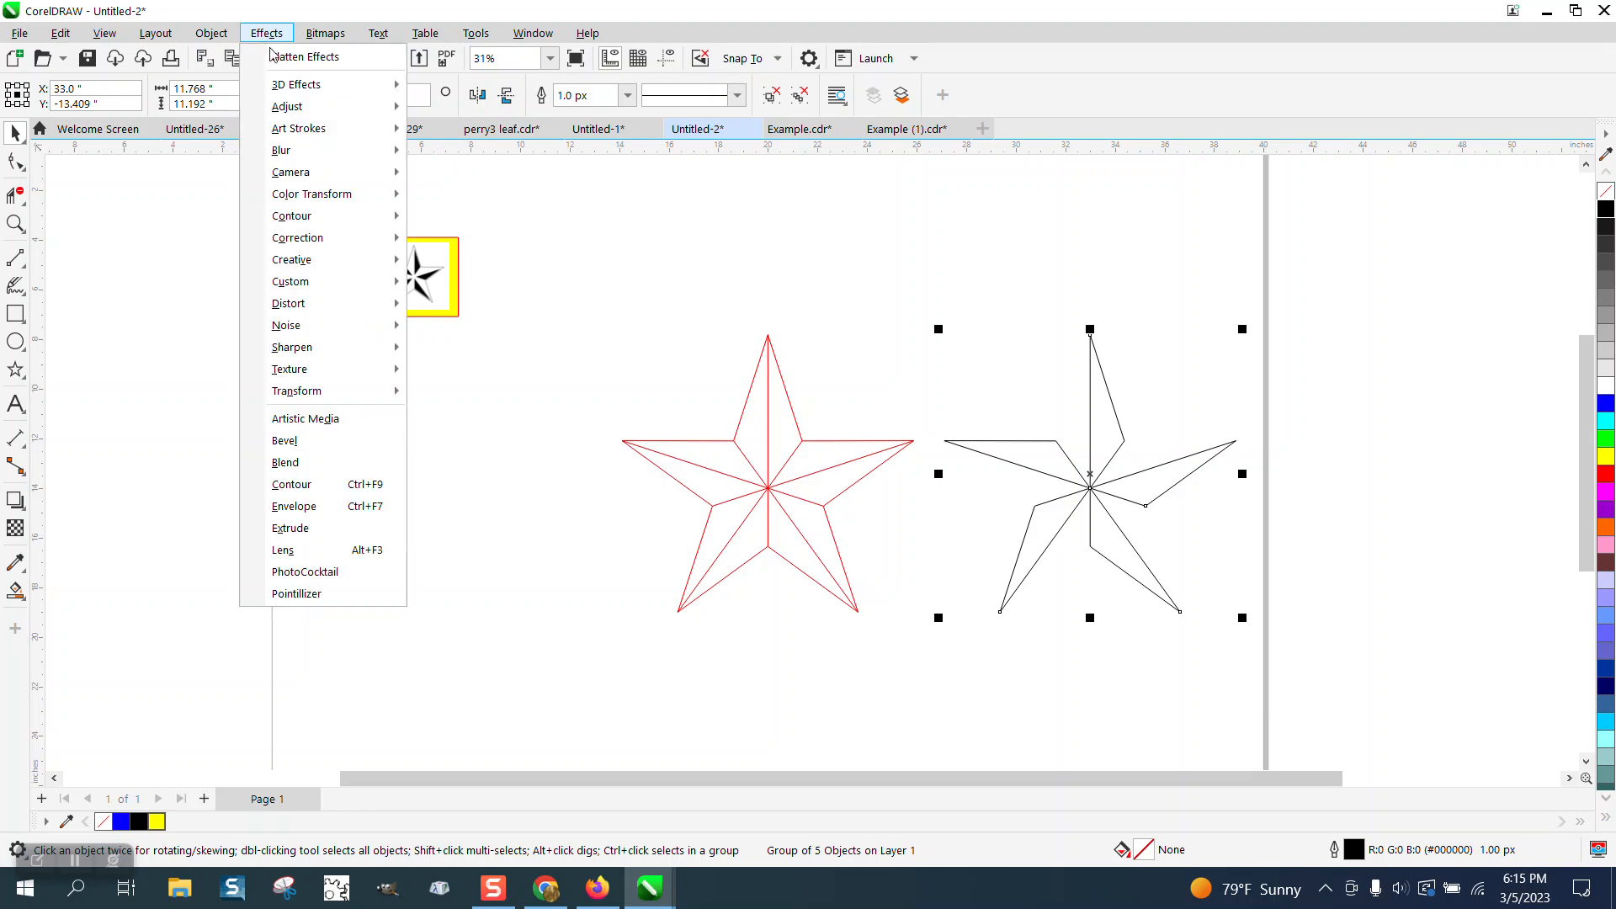
left_click(307, 488)
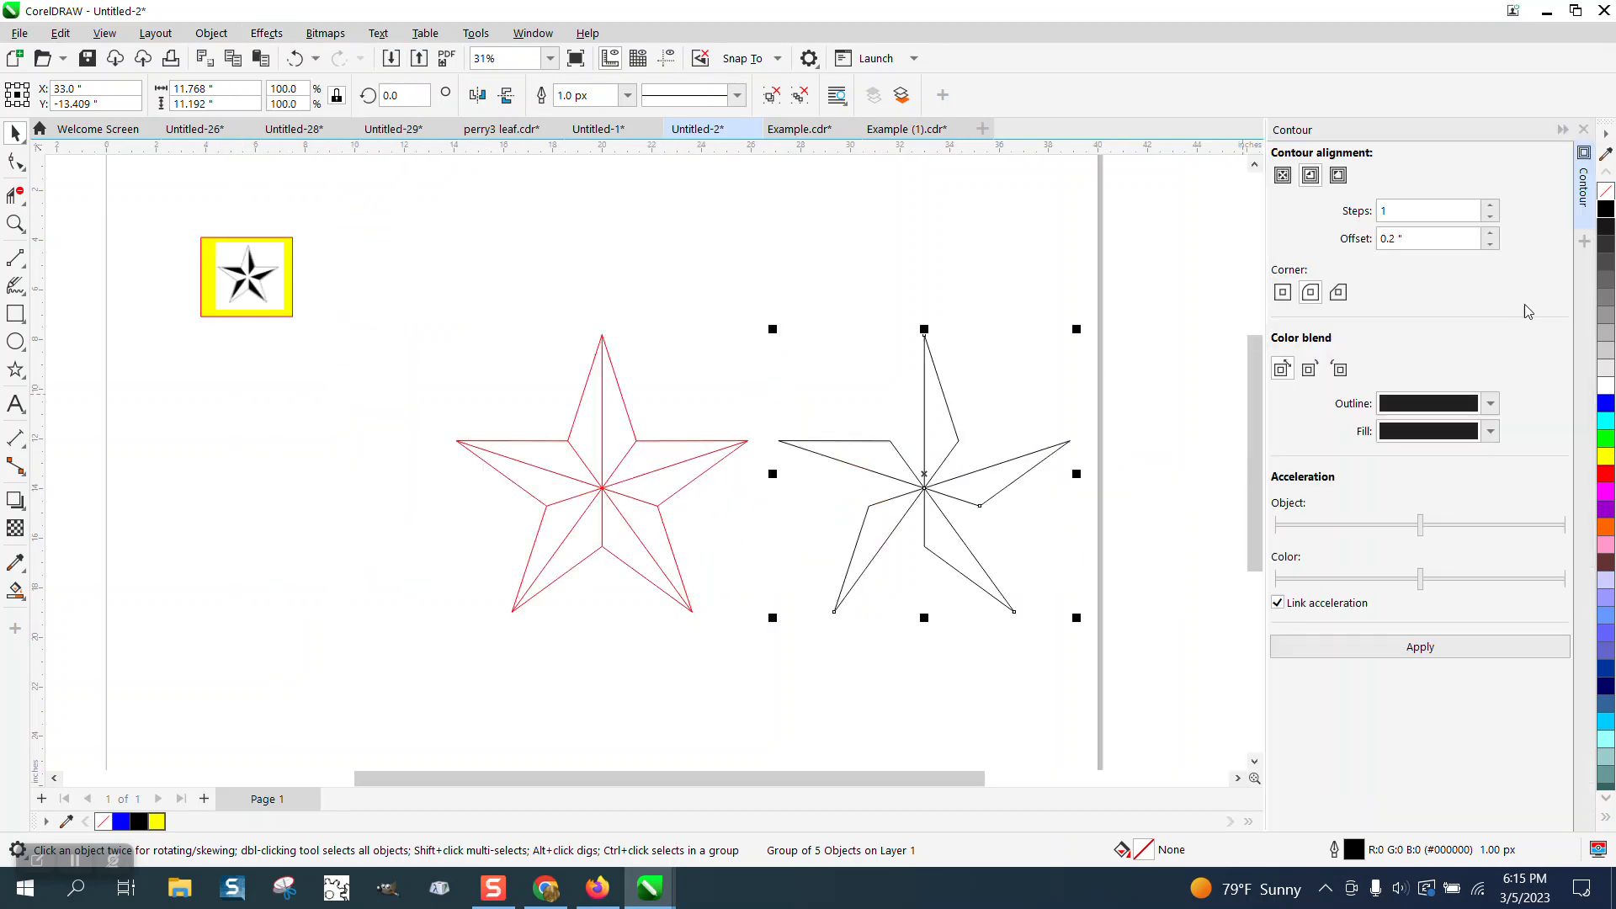
Try a one-step inside contour with a 0.25 inch offset on the grouped pieces.
left_click(1489, 245)
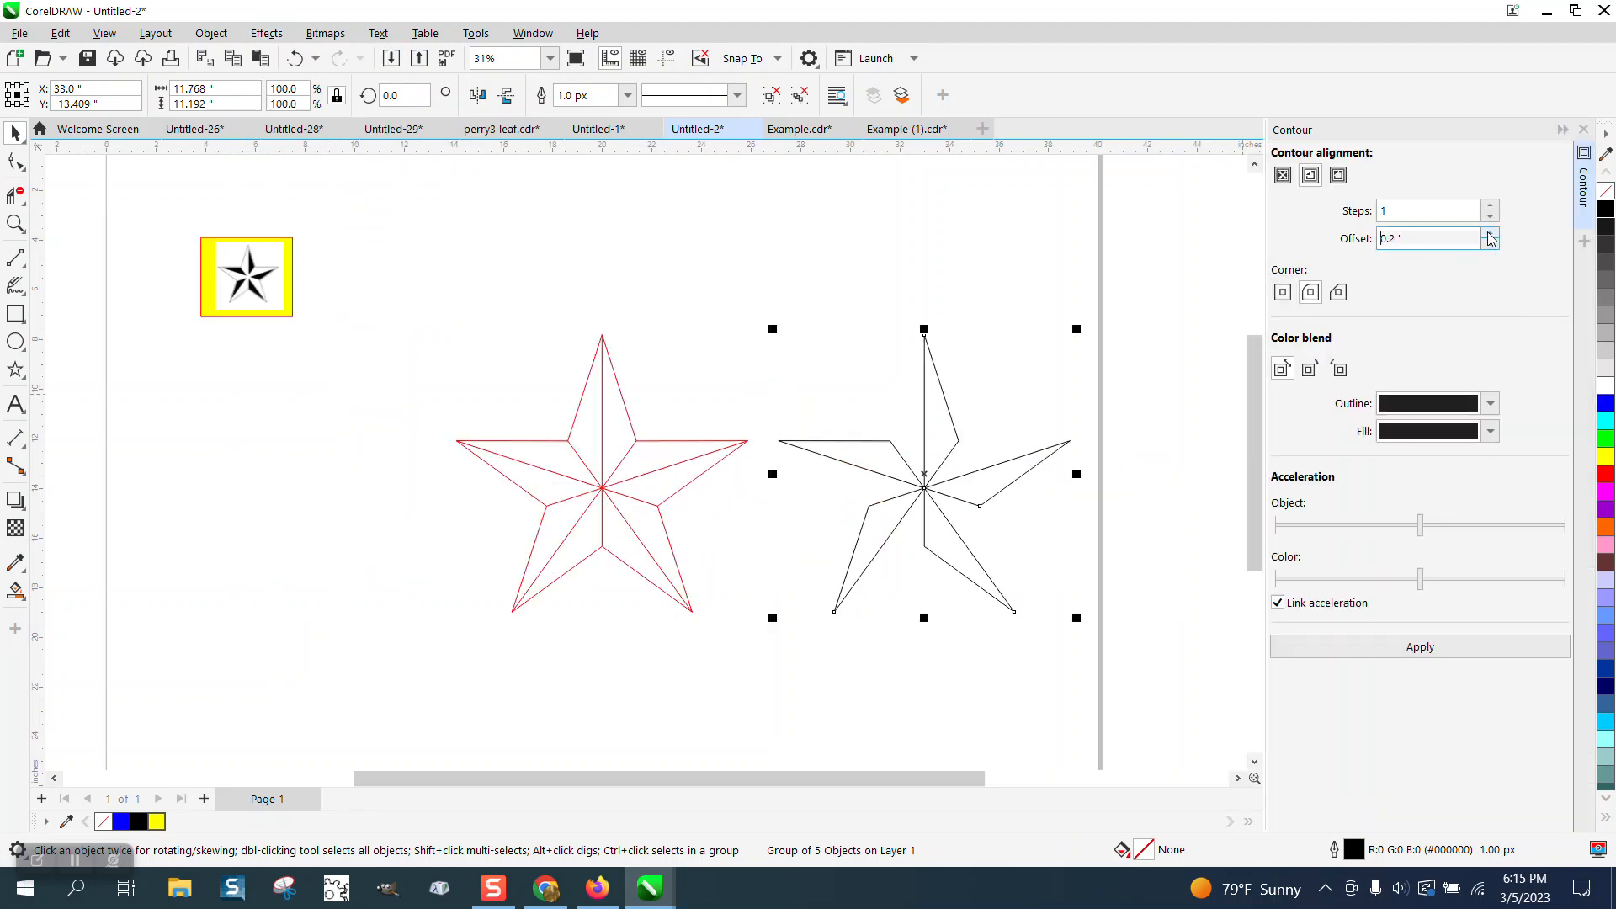
left_click(1488, 234)
left_click(1424, 653)
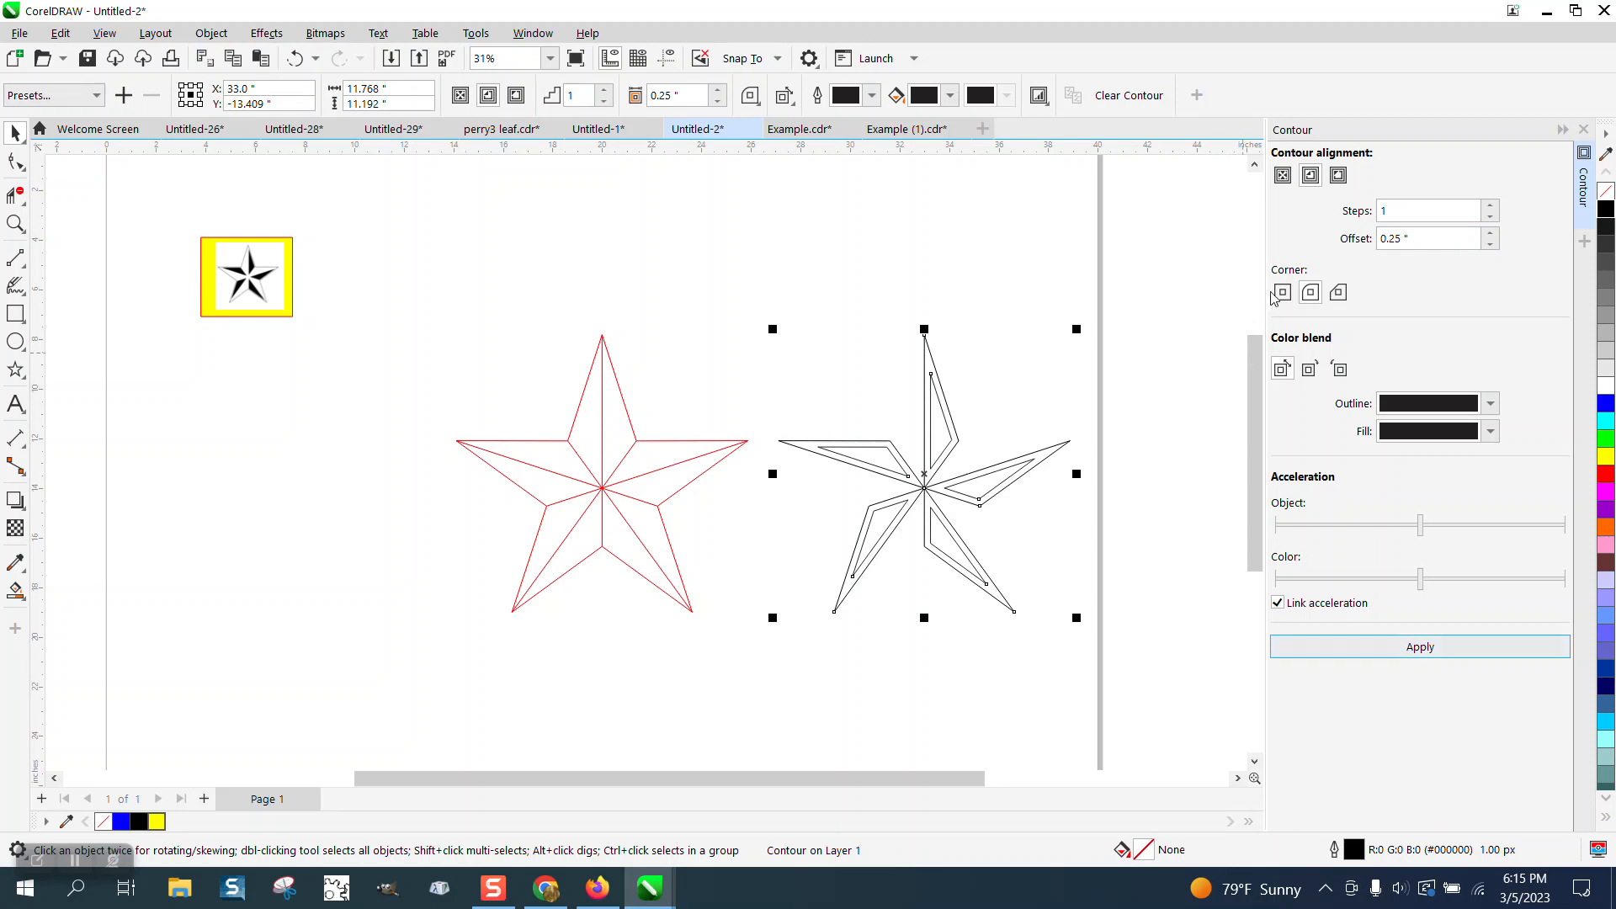
left_click(295, 58)
Apply a one-step inside contour with a 0.2 inch offset to the grouped pieces.
left_click(1420, 233)
type(".")
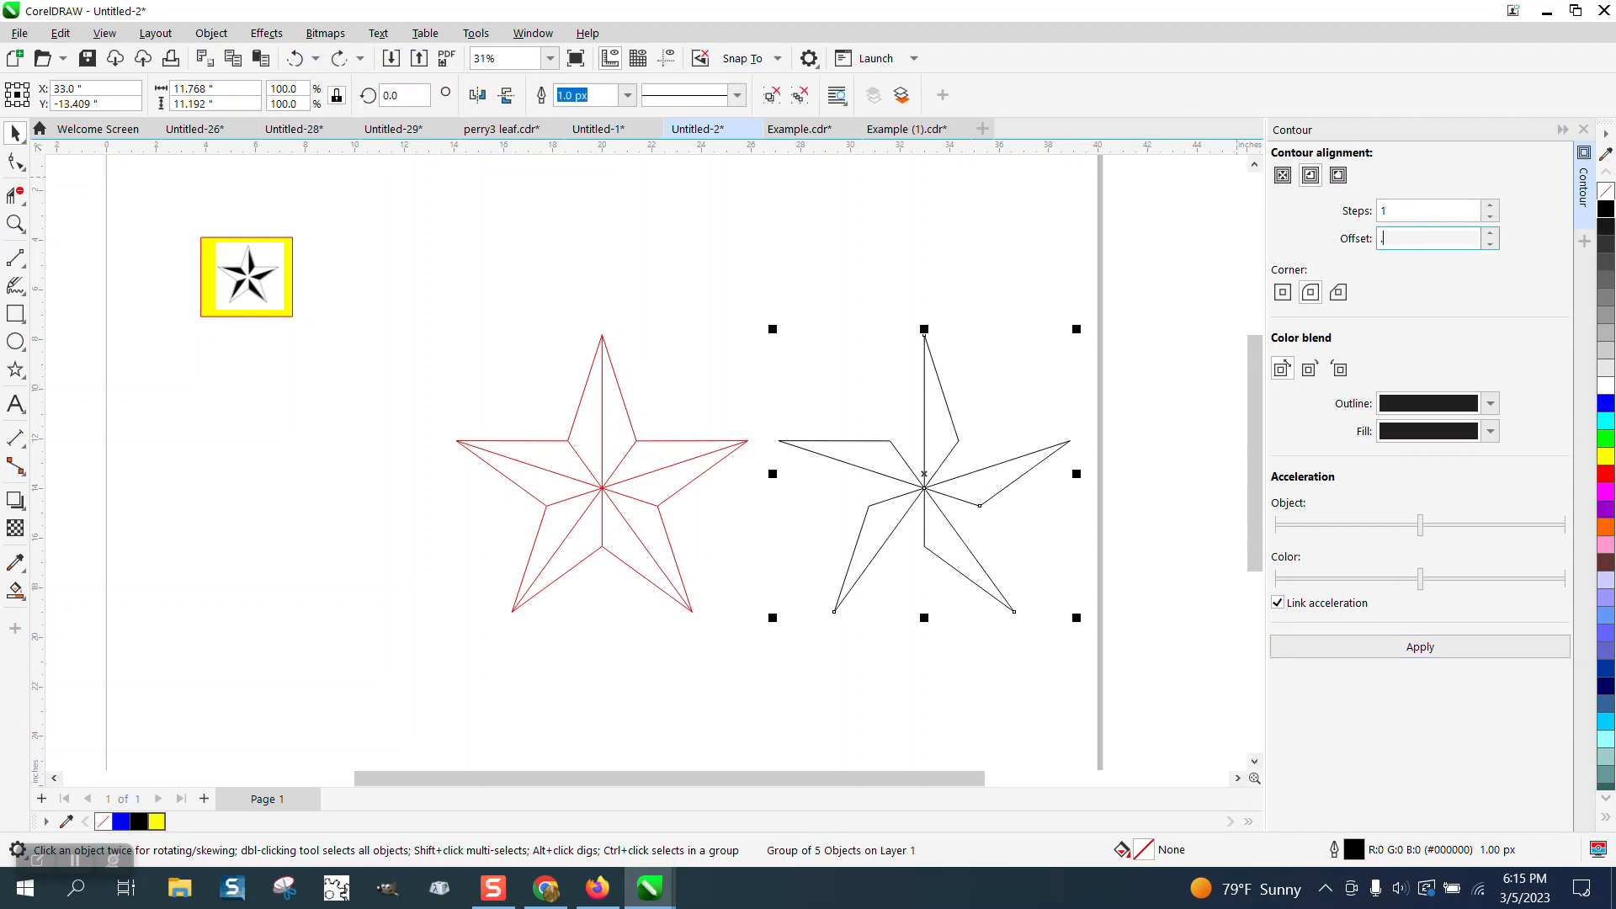
type("2")
left_click(1420, 647)
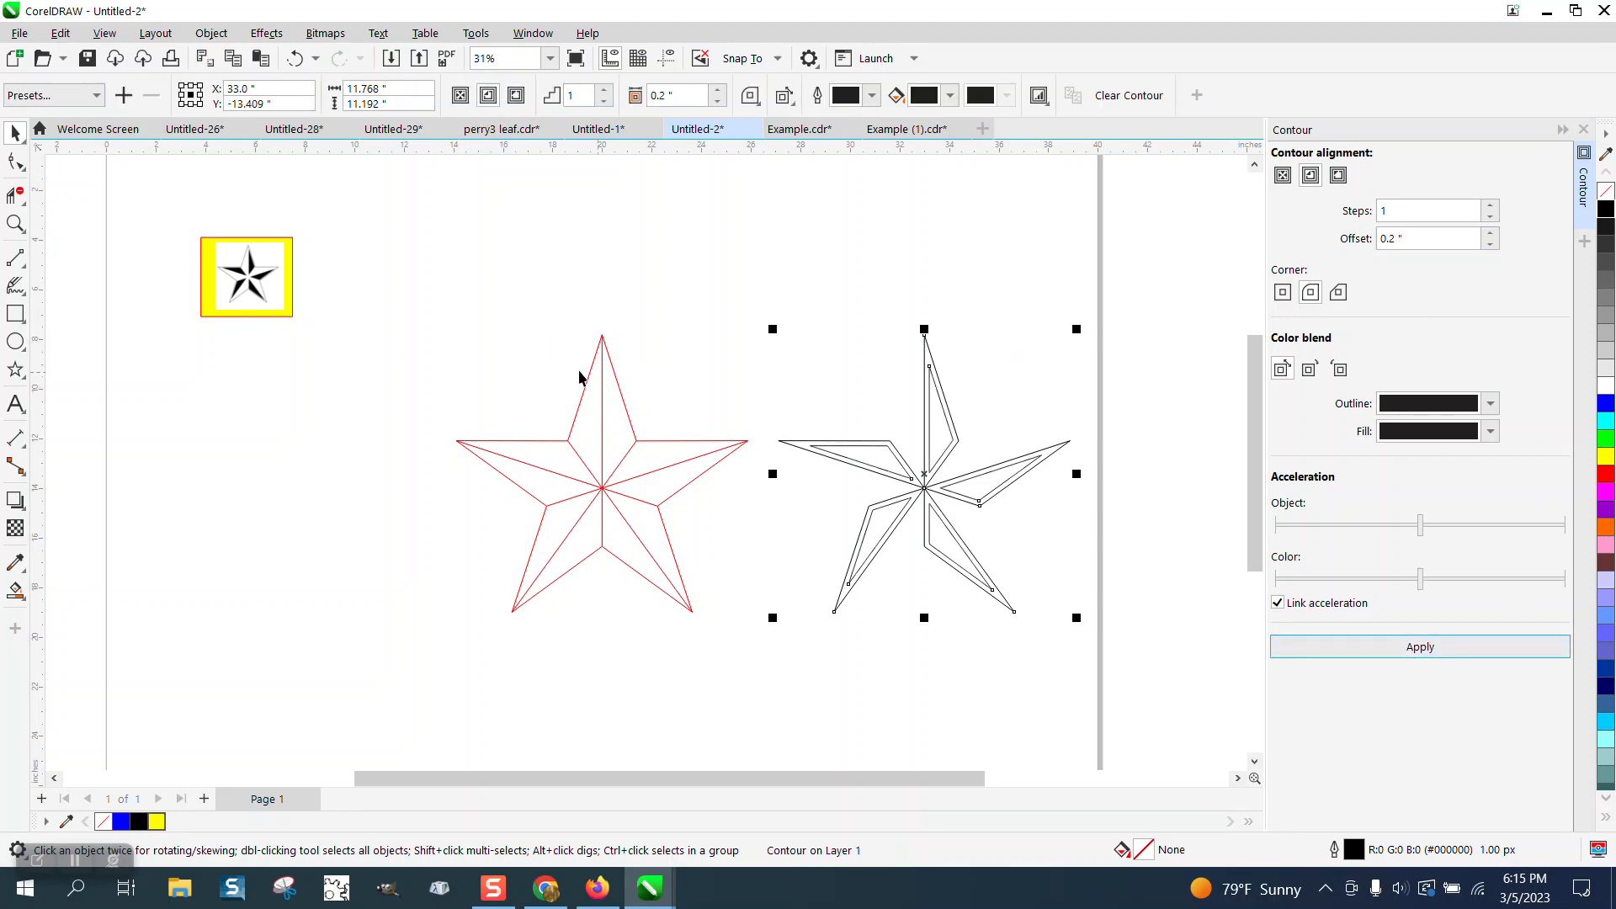
Clear the five inner lines out of the red star, nudging its outline aside and back to its original place.
left_click(620, 389)
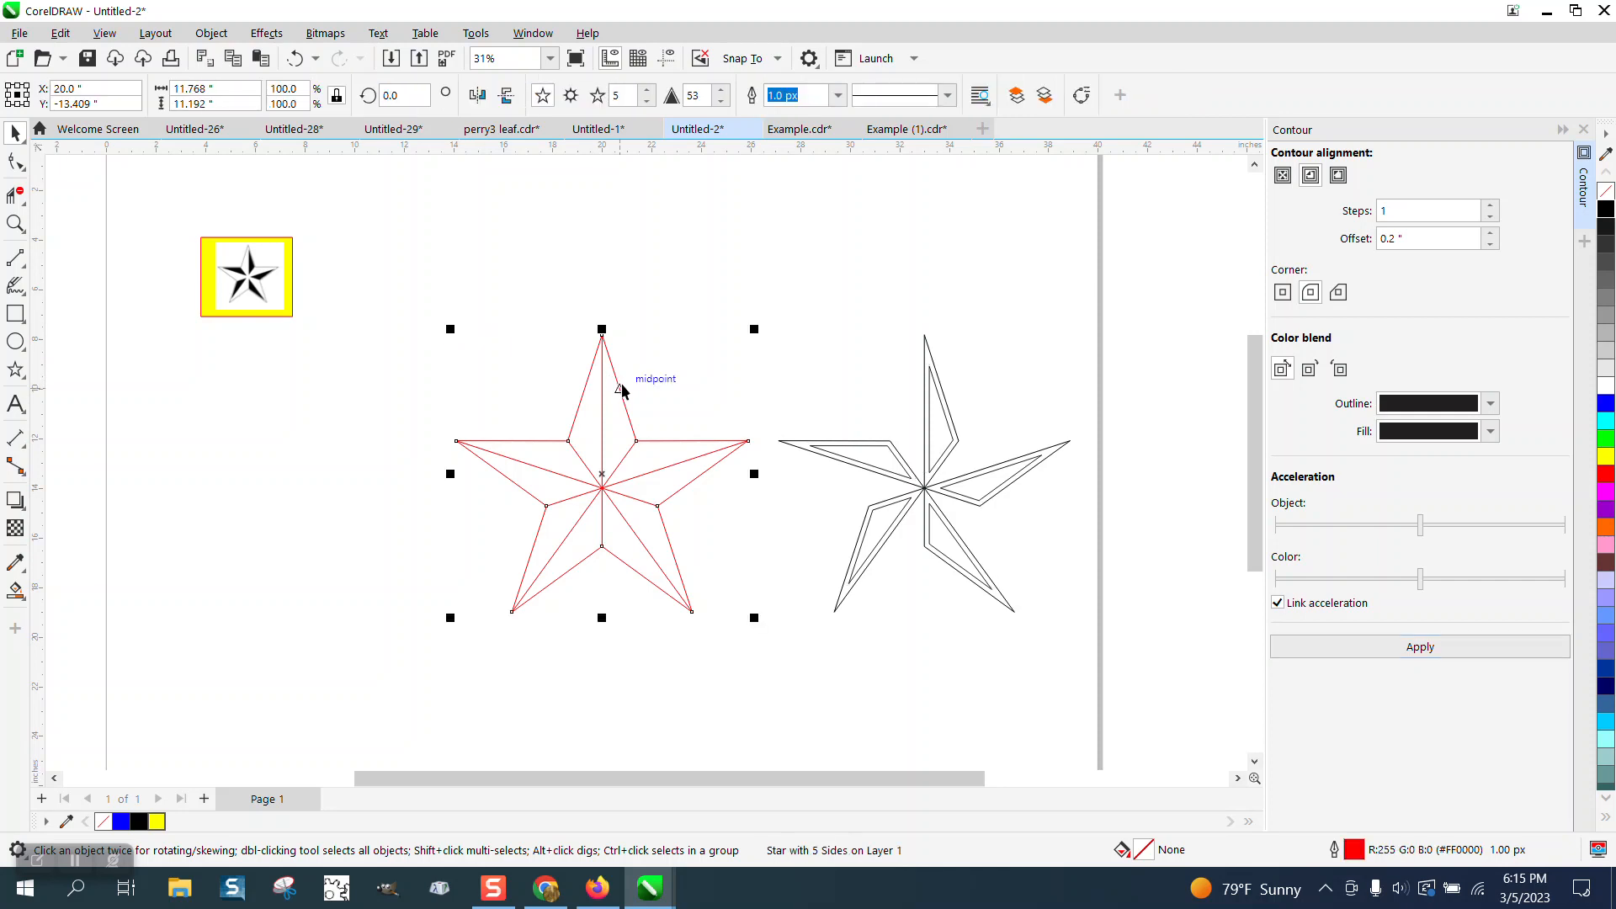
key("Left")
left_click_drag(442, 307, 851, 683)
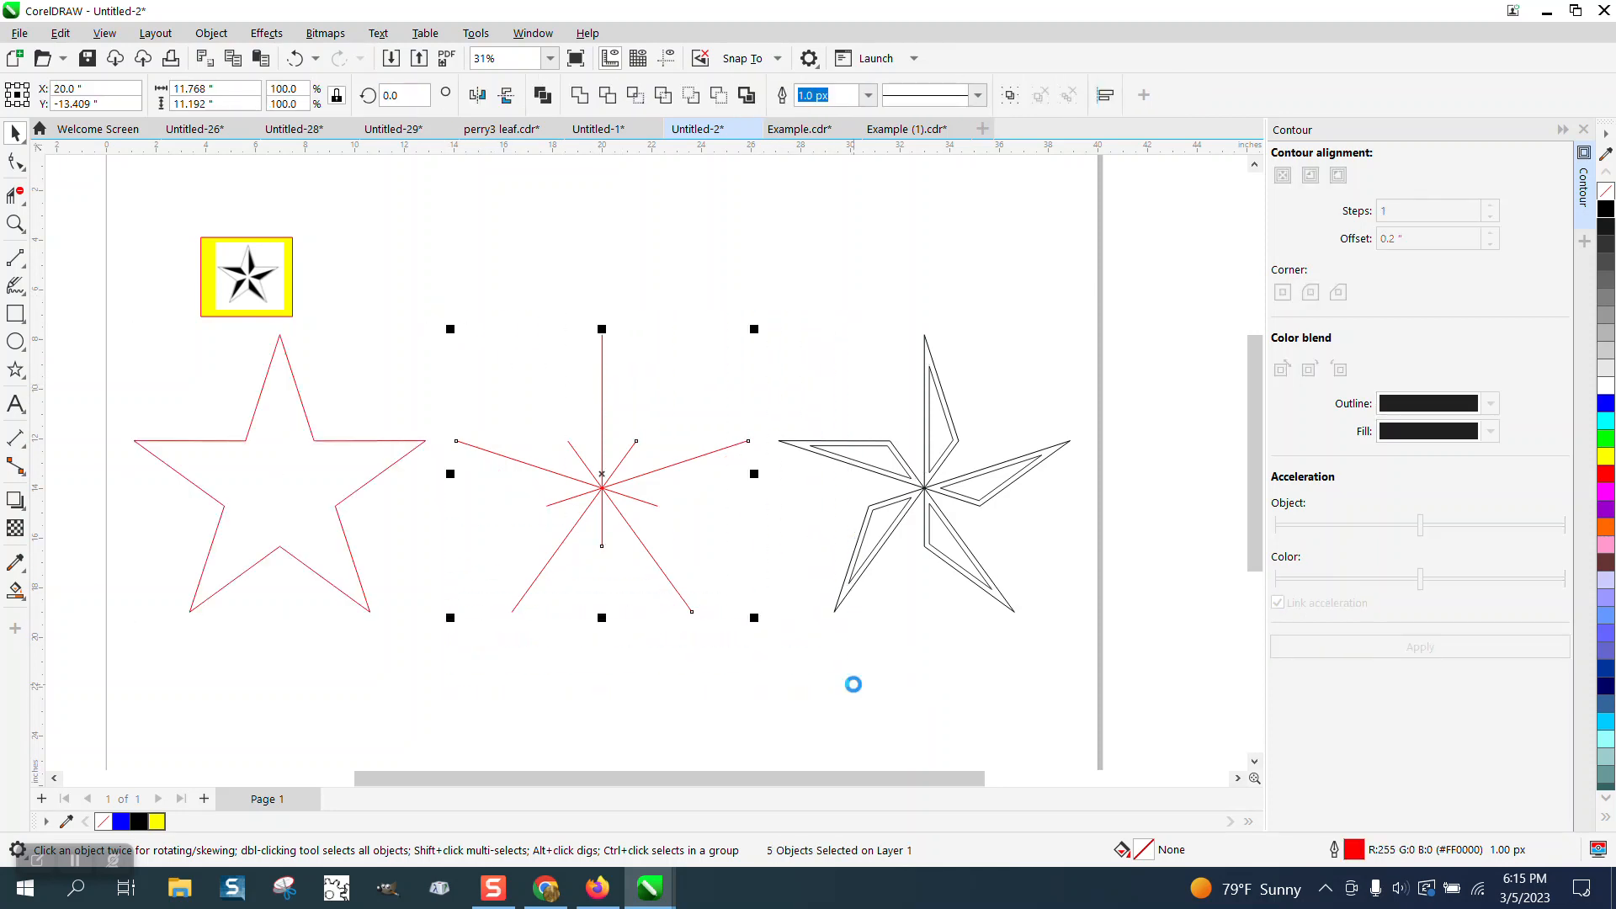
left_click(421, 442)
key("Down")
key("Up")
key("Right")
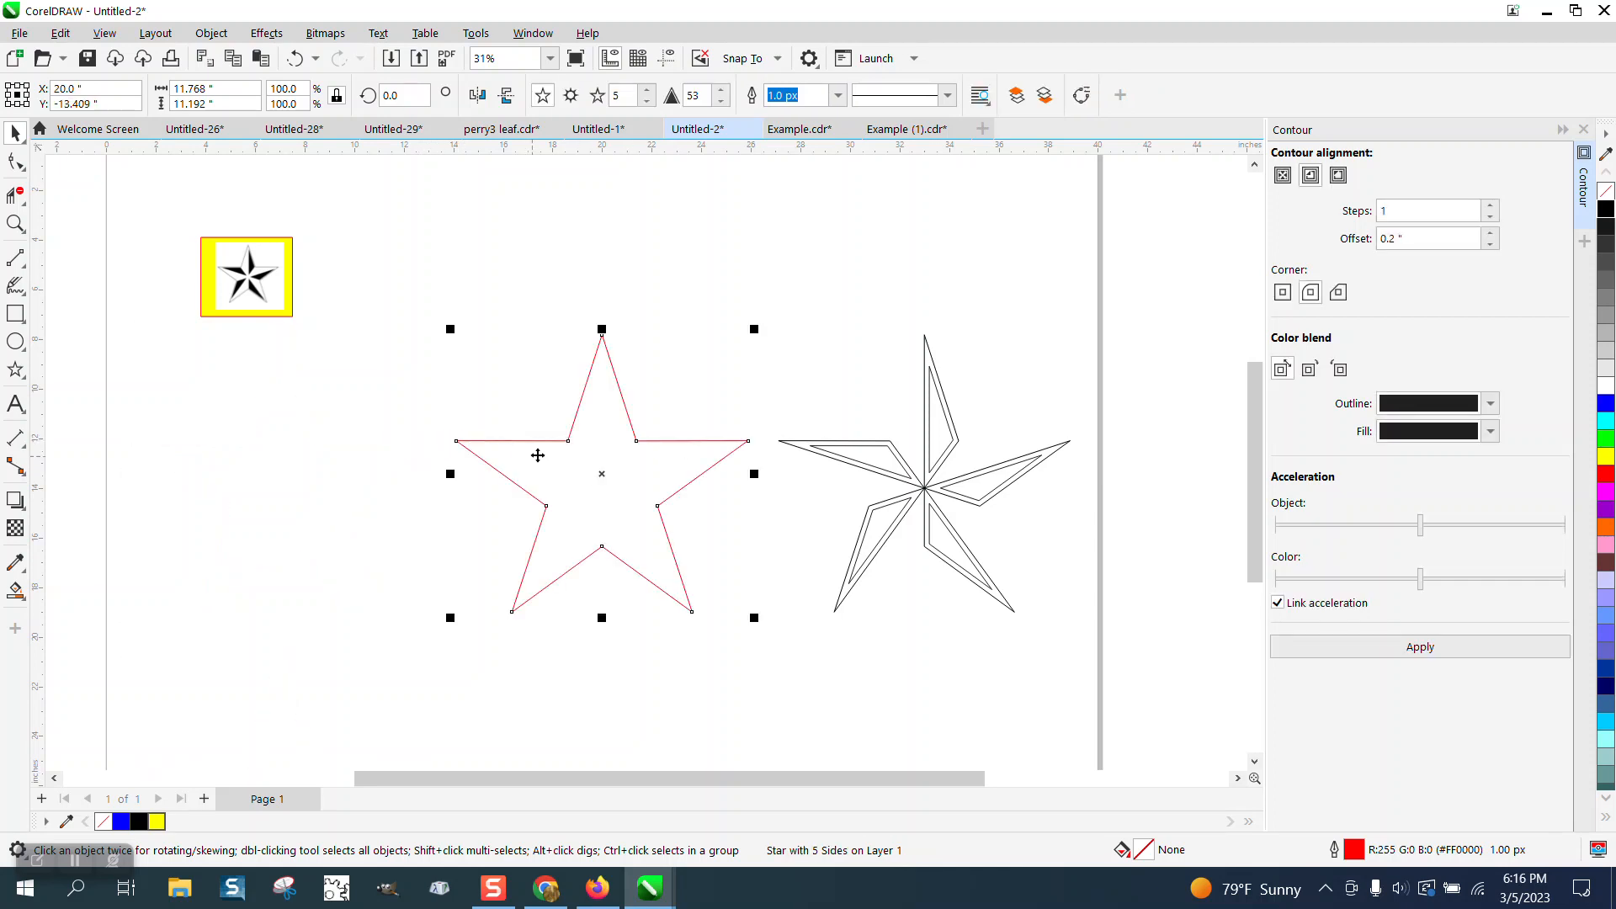
Give the five-pointed star a black outline 20 px wide.
right_click(1606, 210)
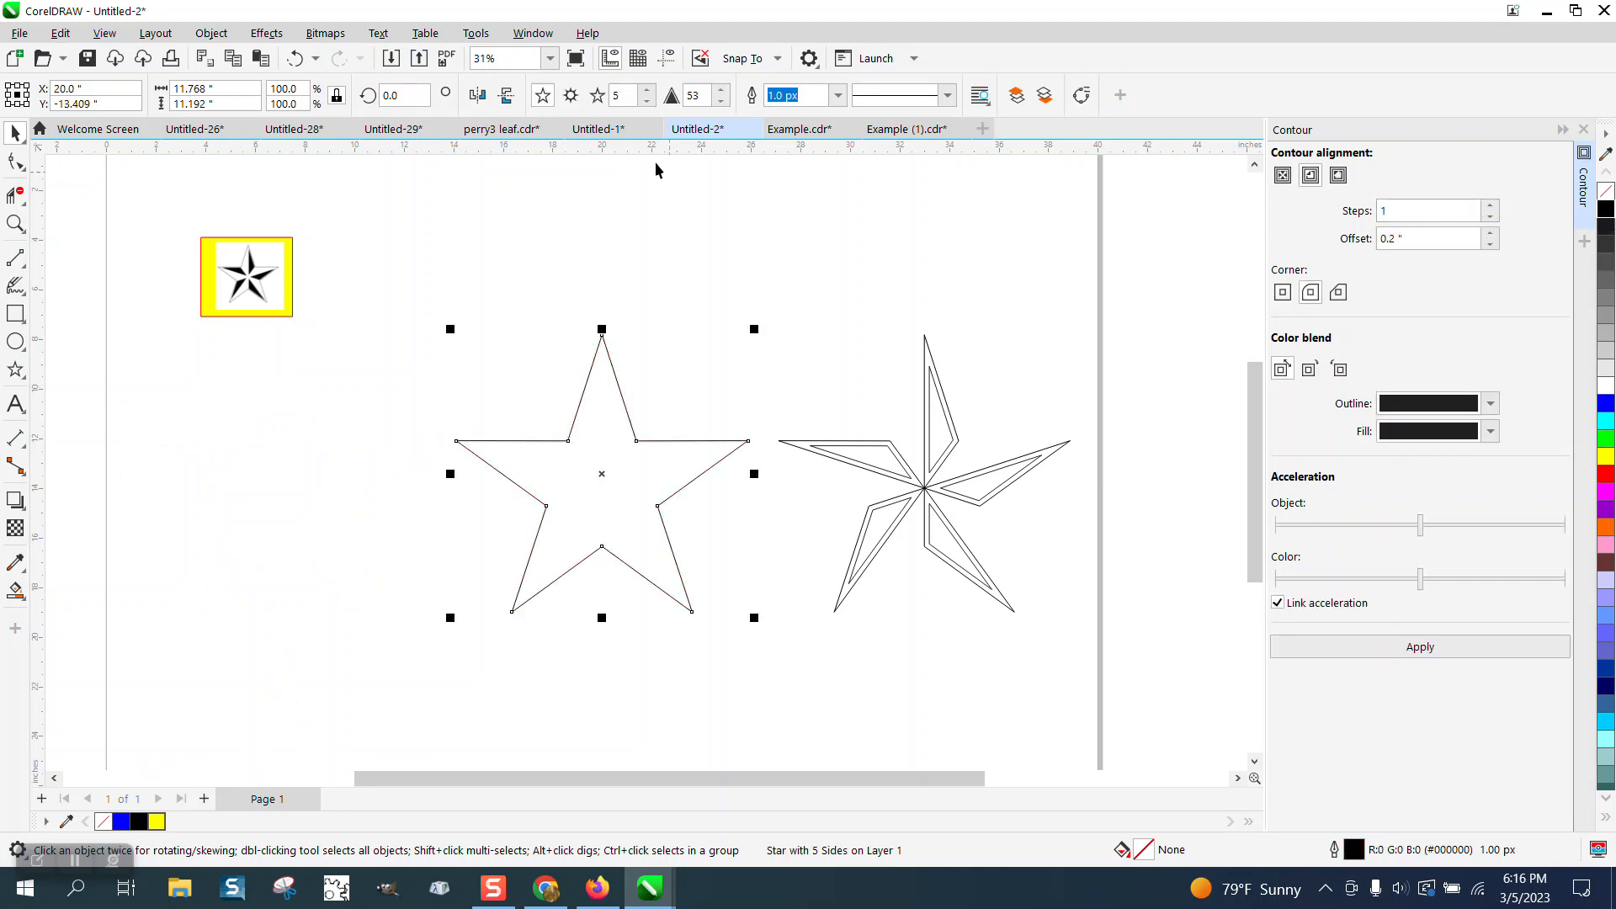
left_click(843, 99)
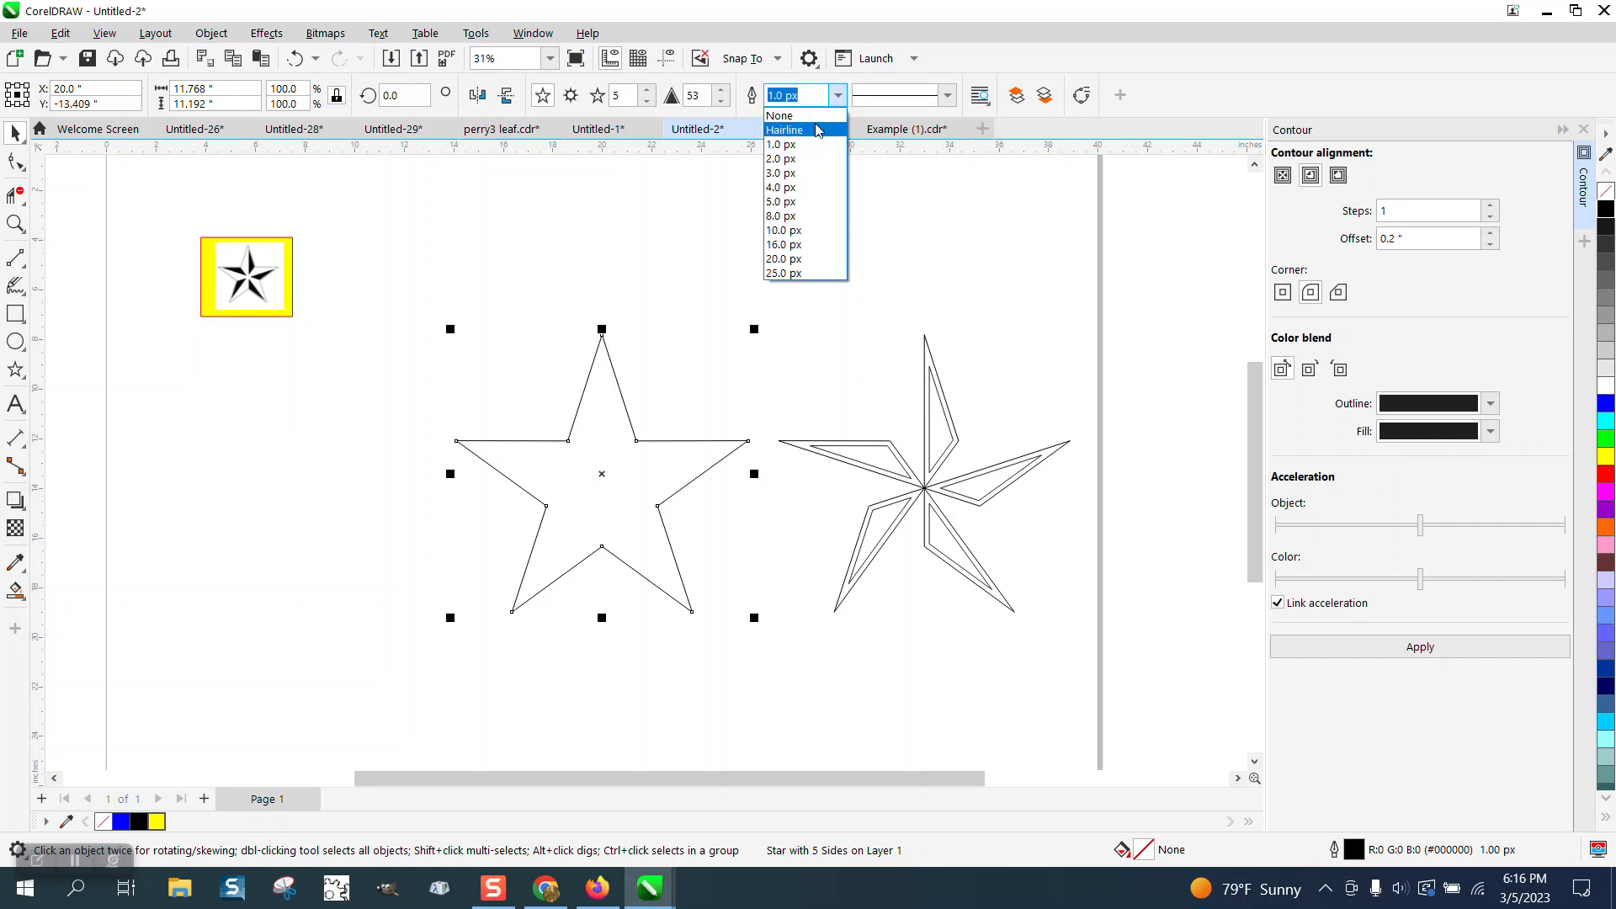
left_click(774, 260)
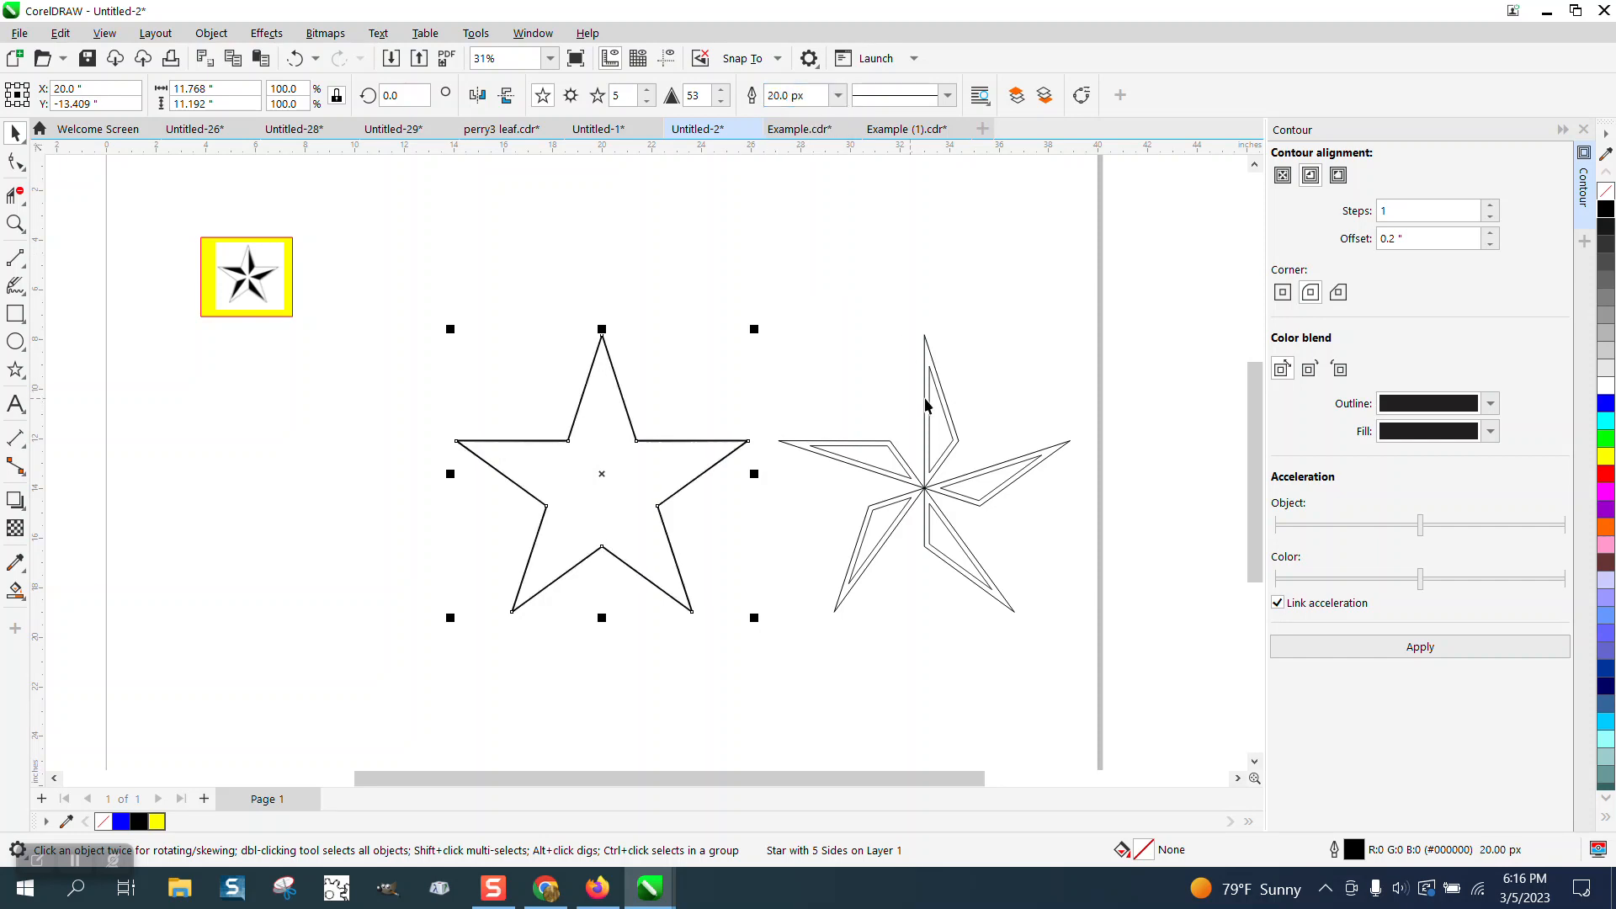
Set the Smart Fill colour to black with no outline and fill the top inner segment of the contoured star.
left_click(16, 591)
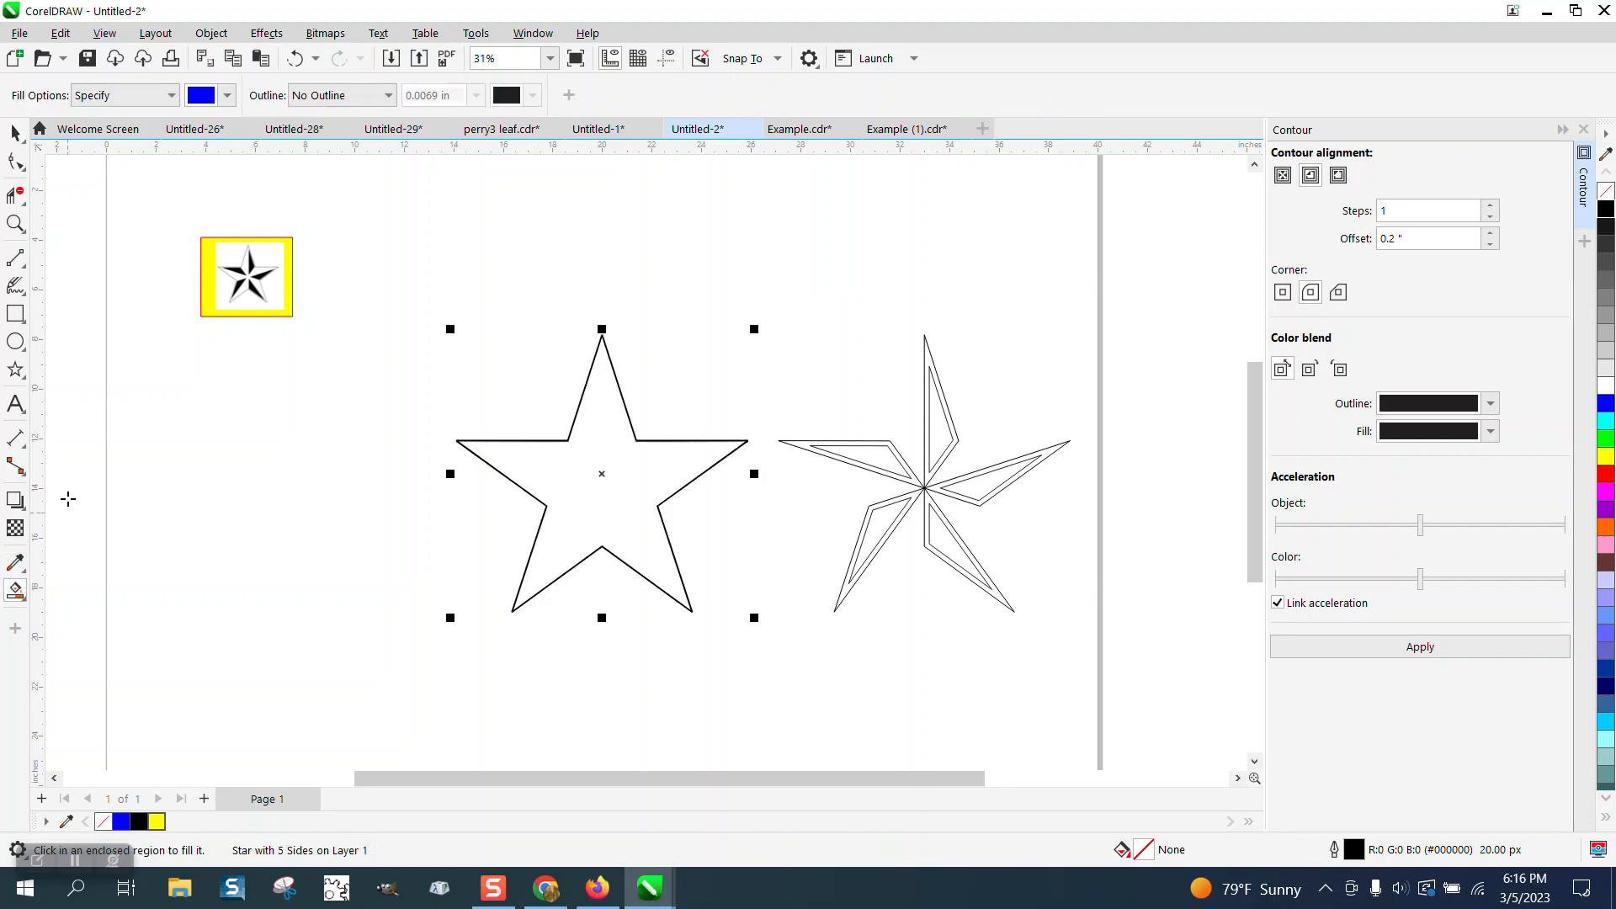
left_click(227, 95)
left_click(213, 193)
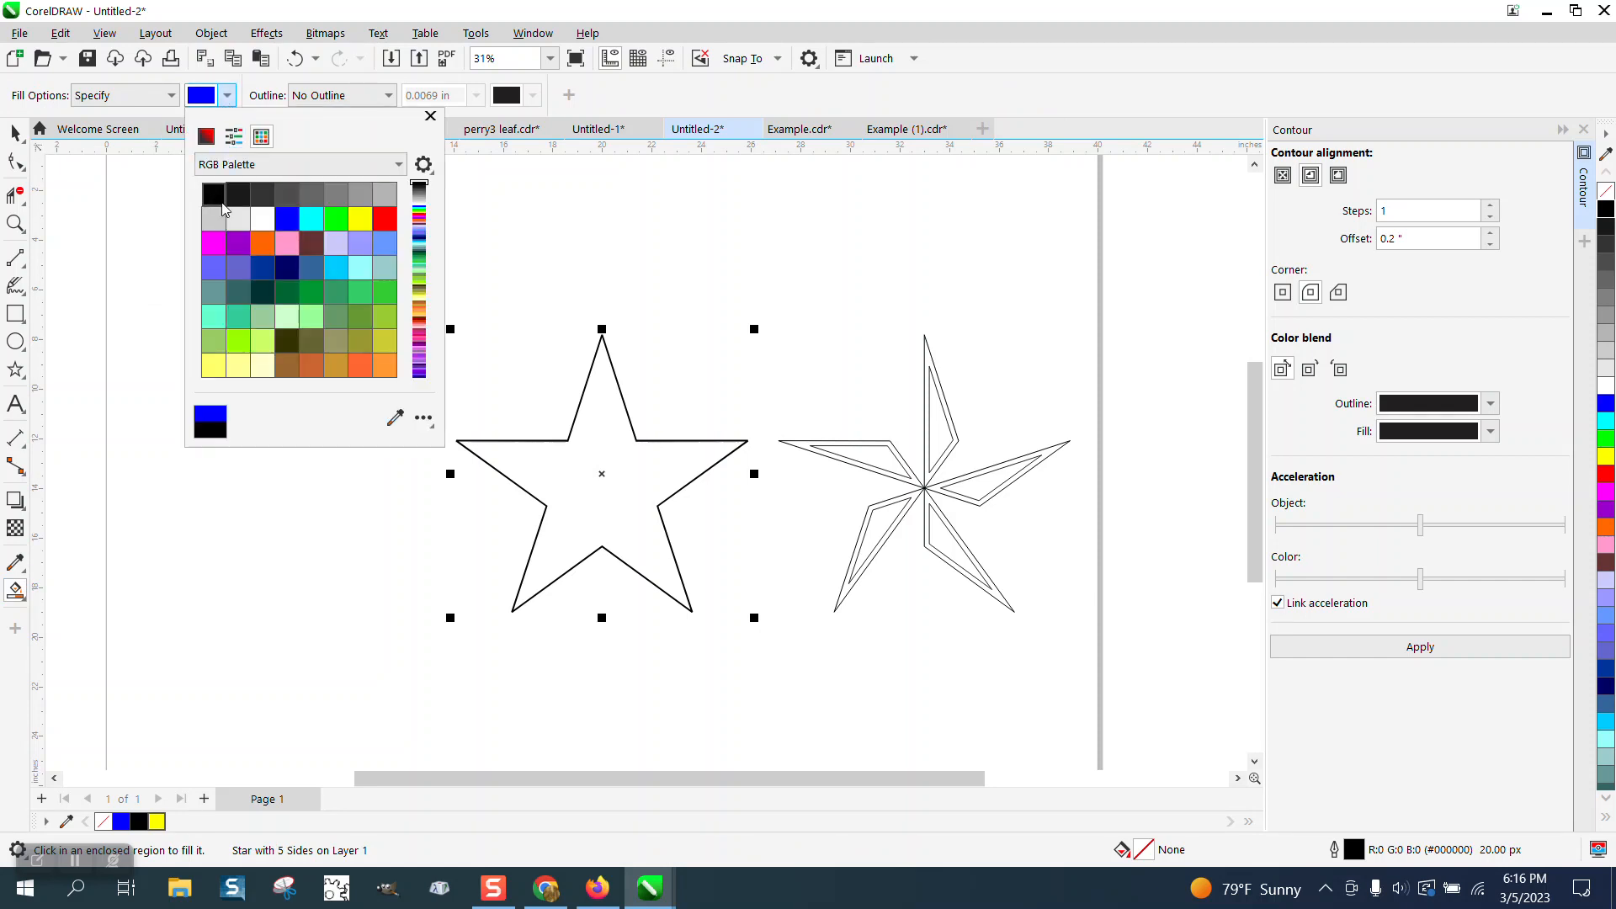
left_click(941, 422)
left_click(937, 421)
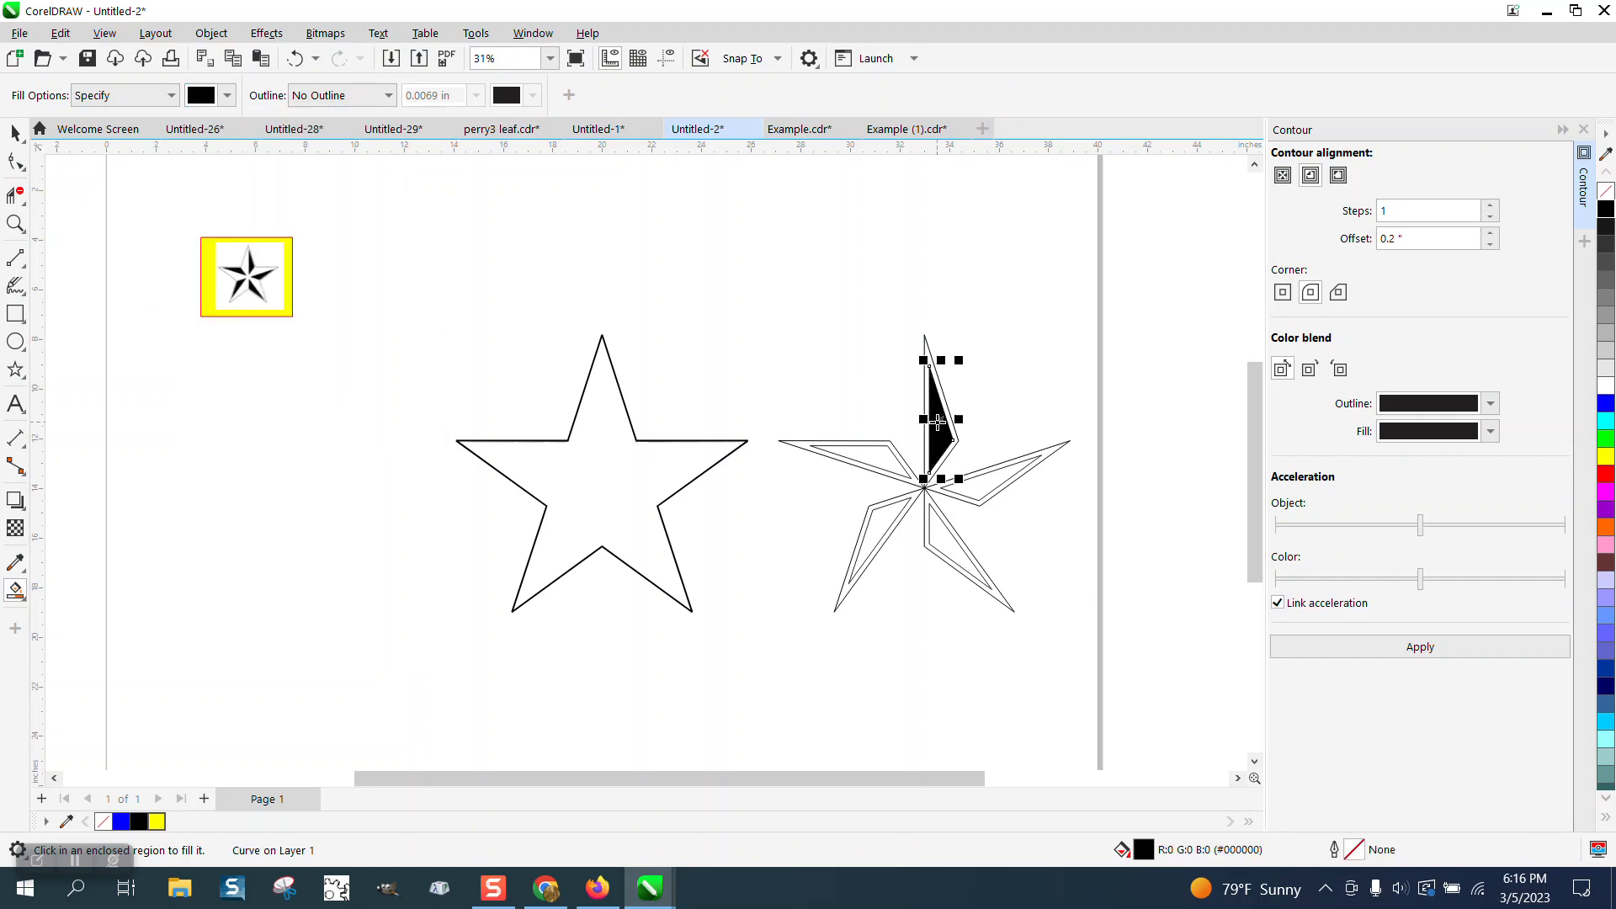
Fill the other four inner contour segments black, moving each filled shape onto the 20 px star outline.
left_click(884, 463)
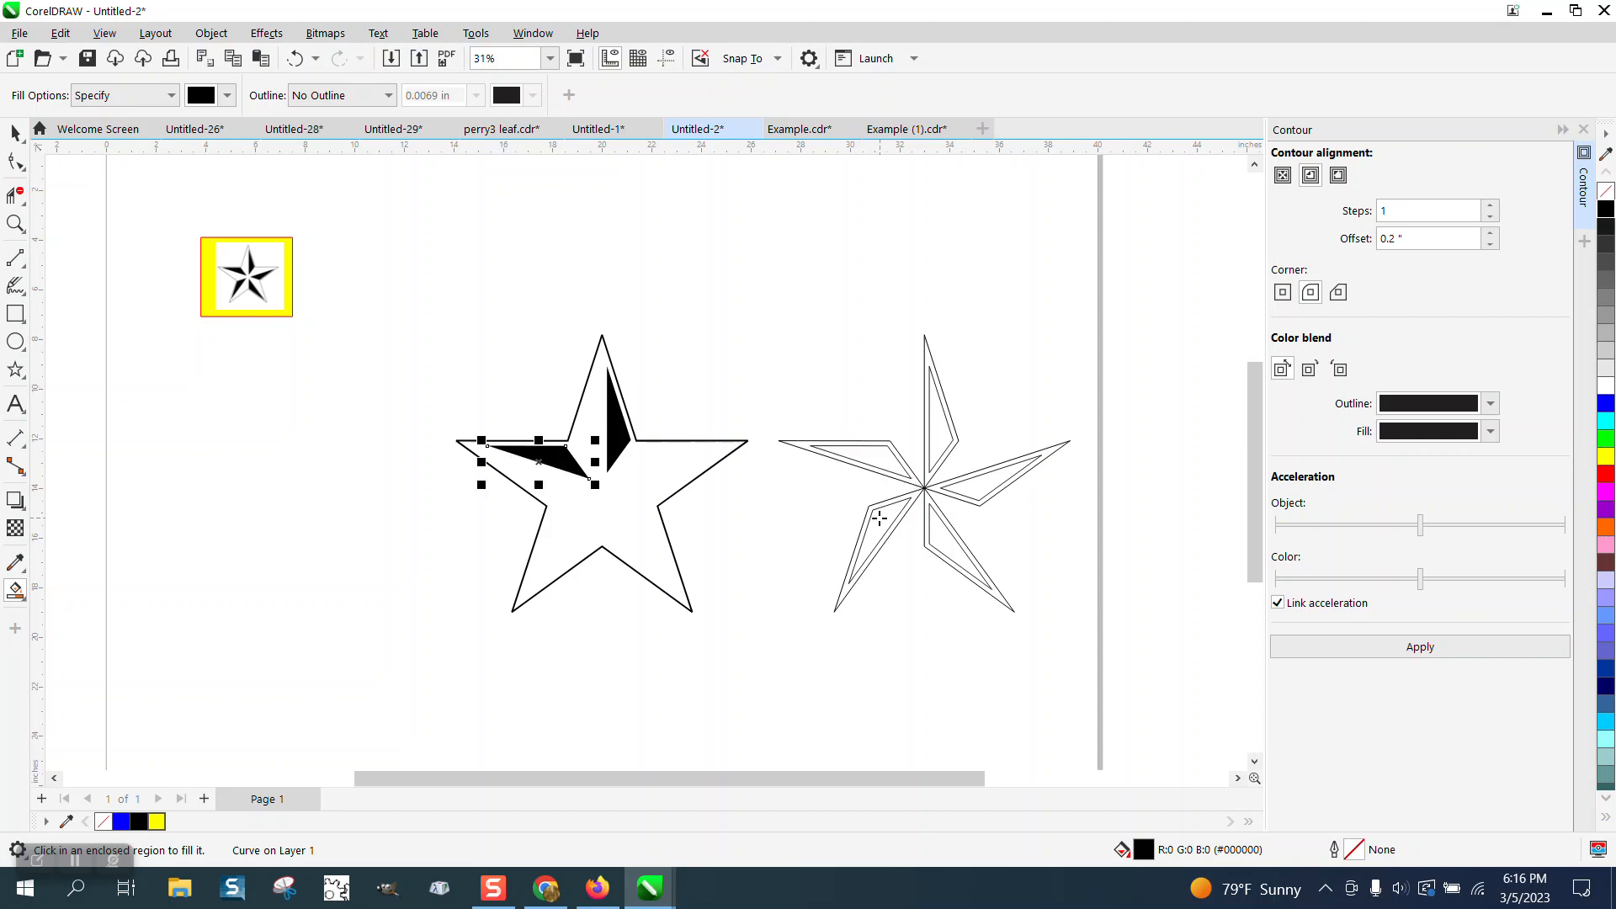
left_click(877, 521)
left_click(936, 536)
left_click(984, 487)
left_click_drag(984, 486, 663, 487)
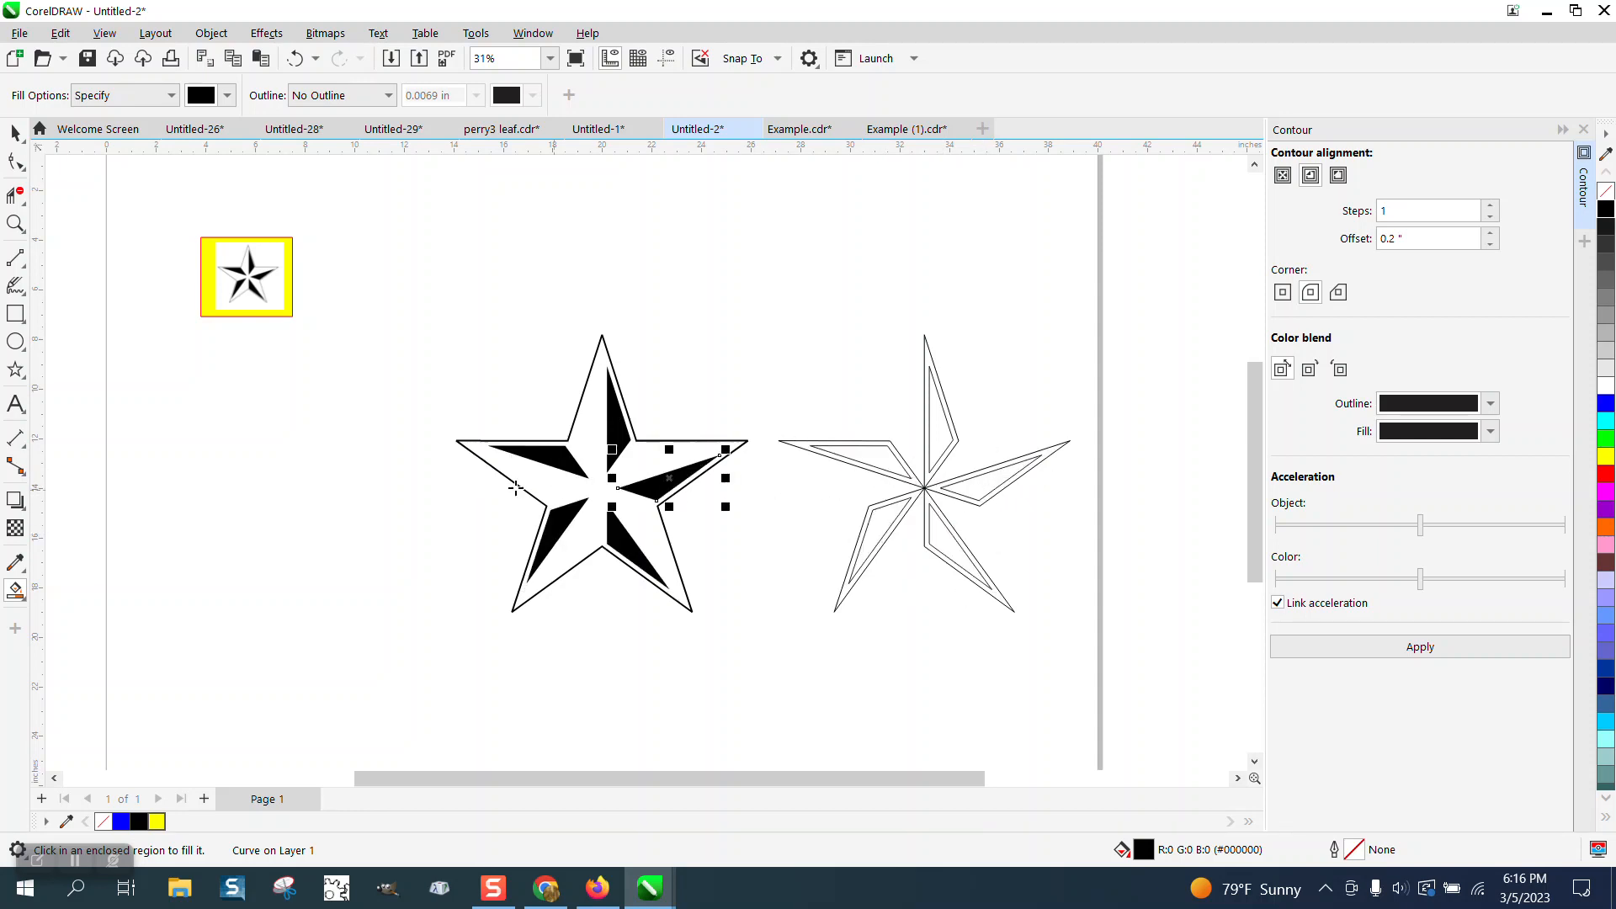
Examine the reference star up close and compare it with the black-filled star.
left_click(15, 223)
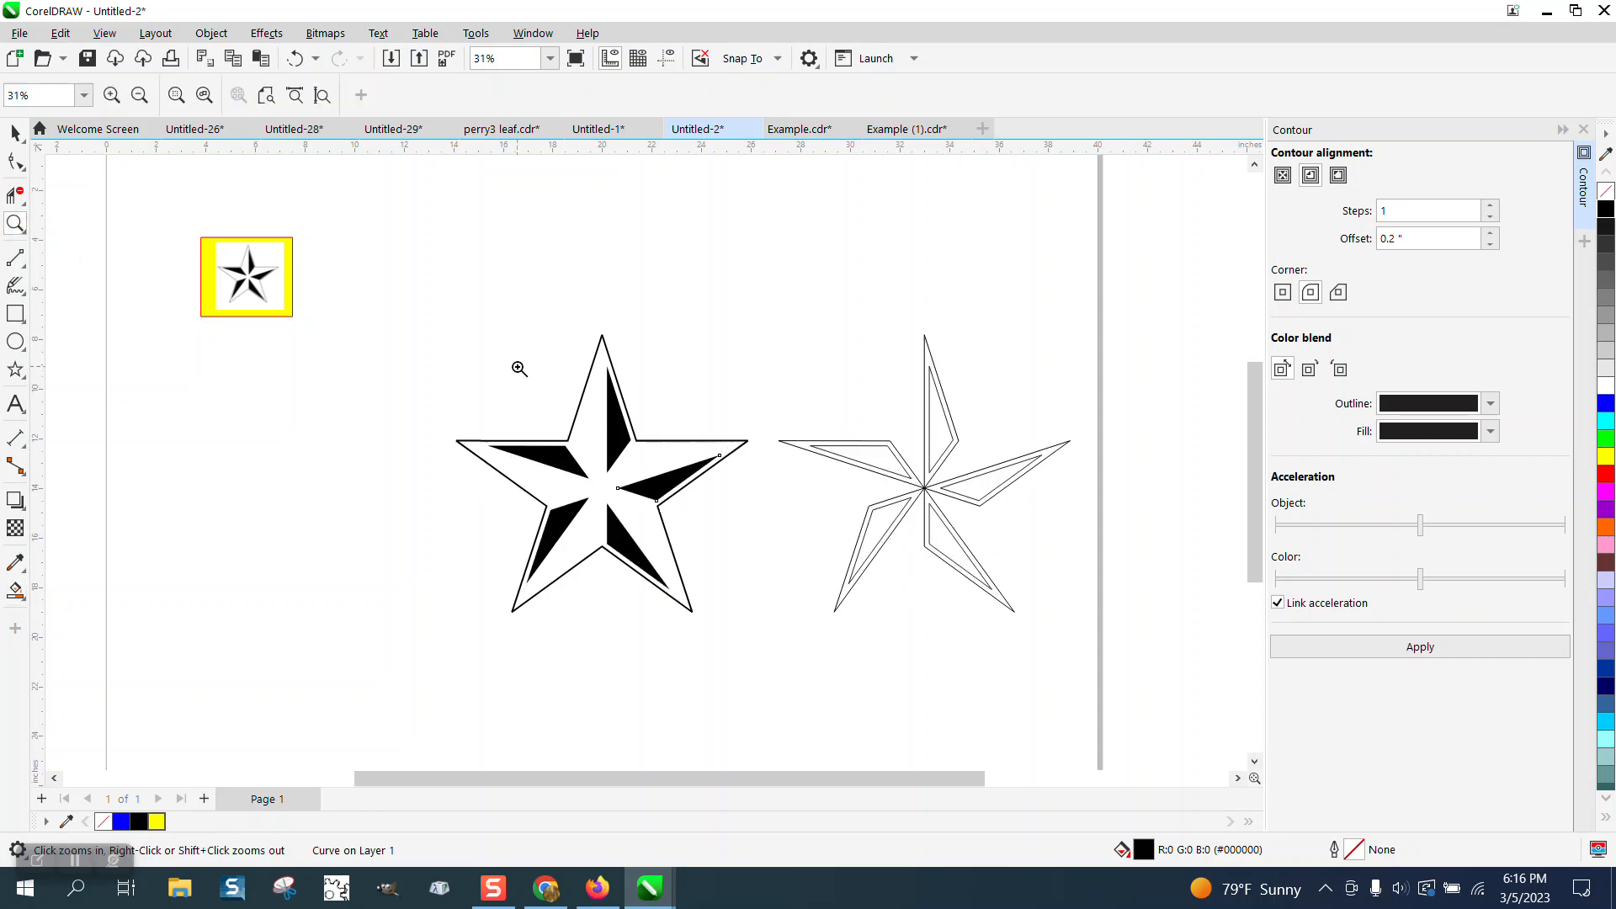
left_click_drag(221, 242, 321, 315)
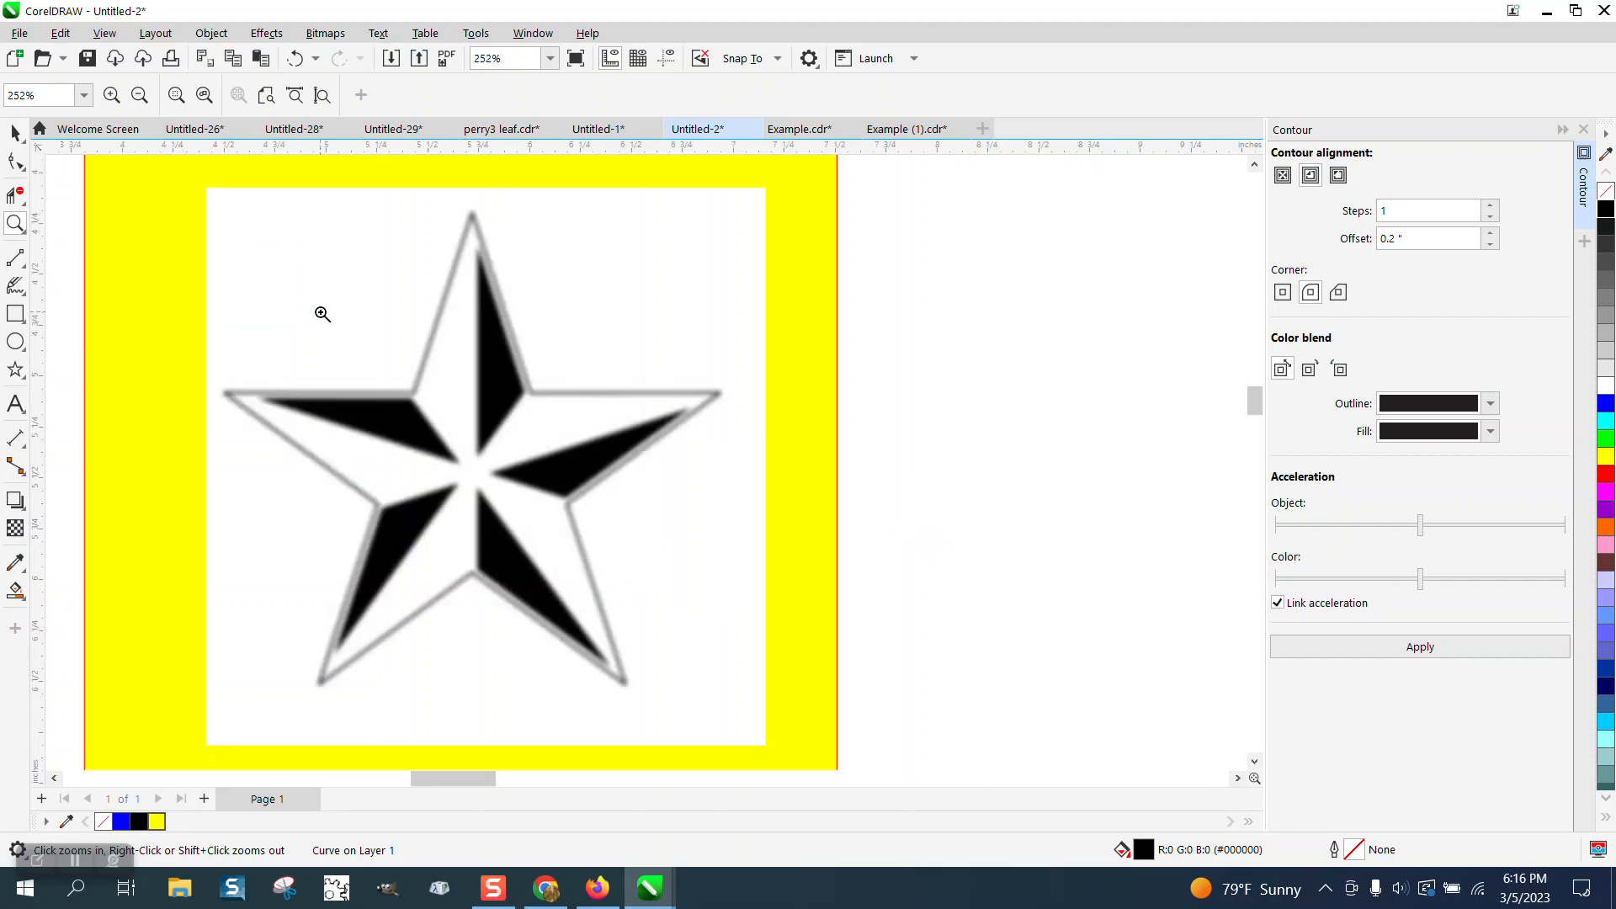
scroll(322, 314, "down", 5)
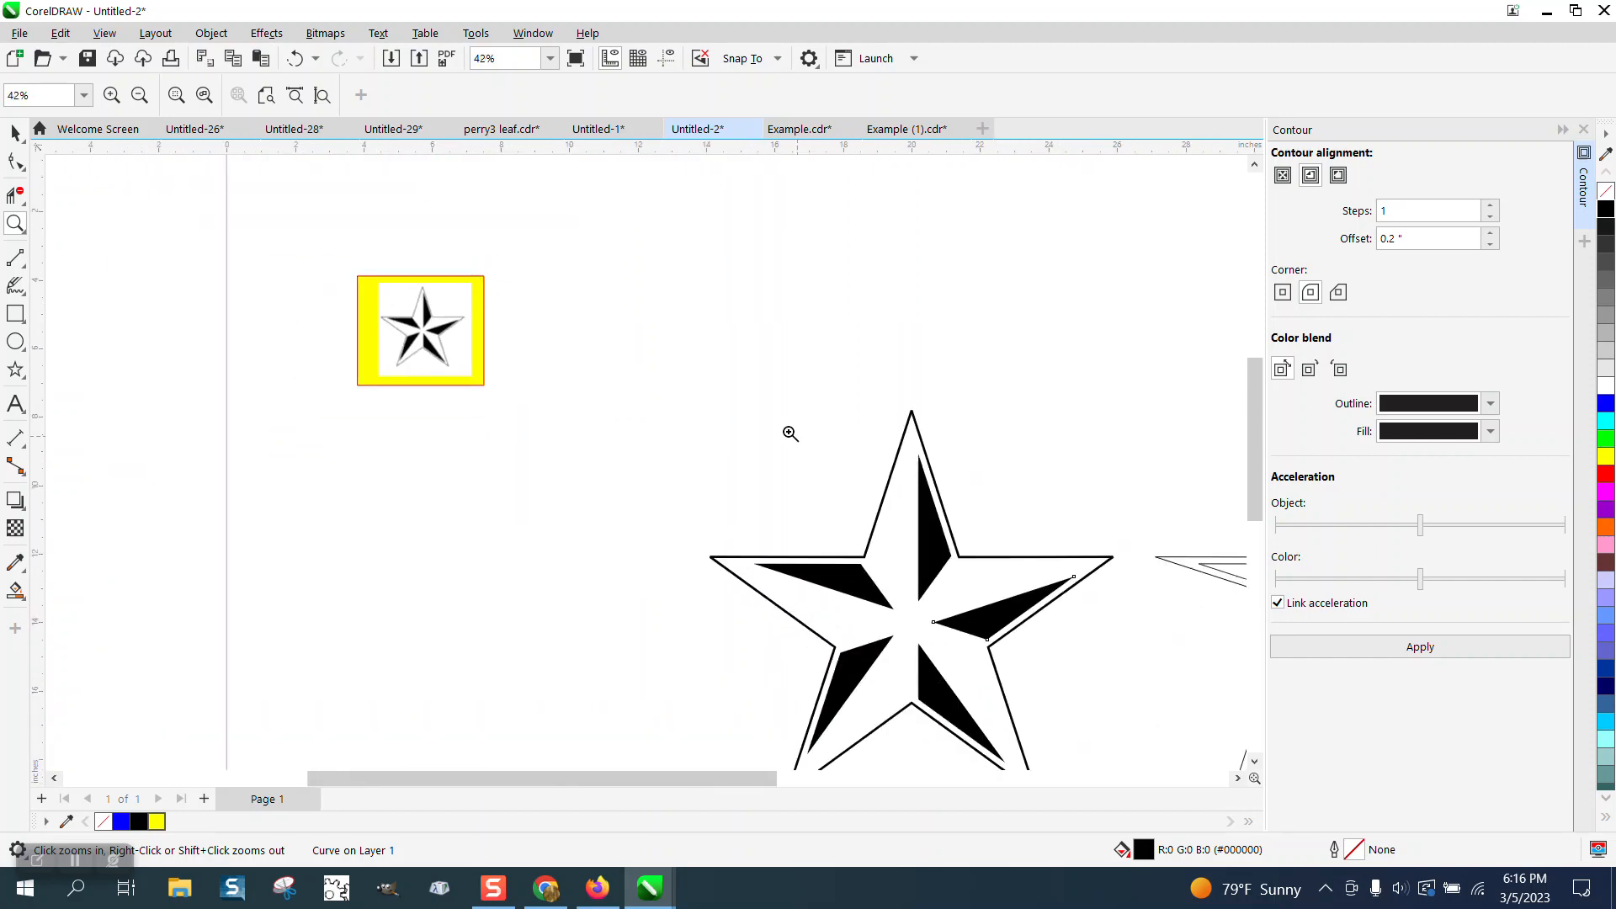
scroll(737, 421, "down", 1)
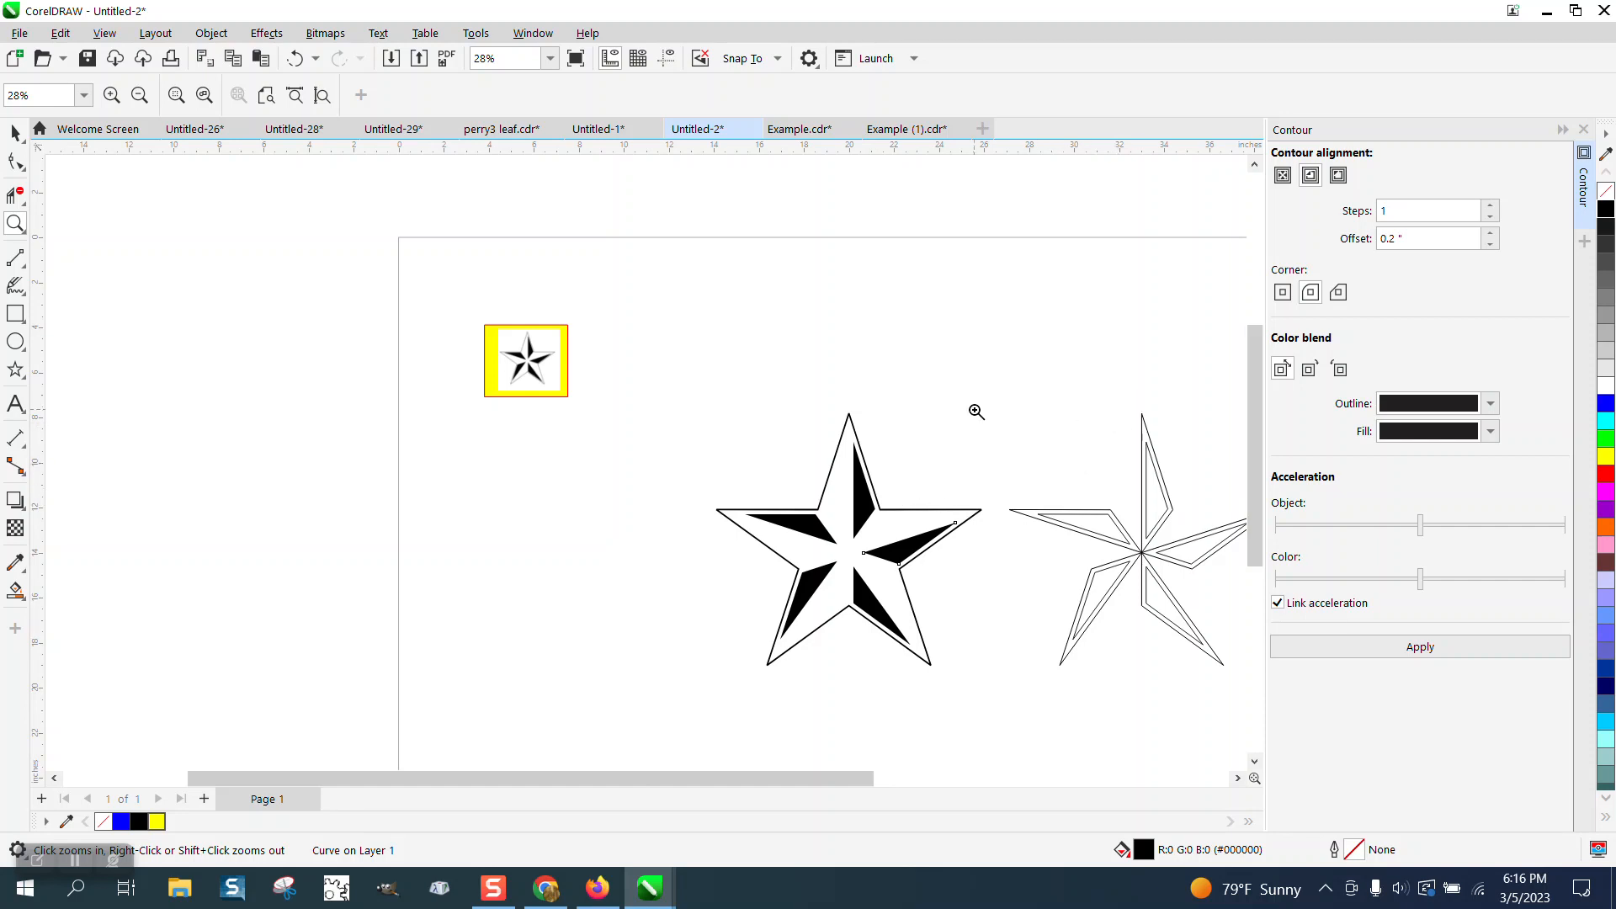
Undo the latest segment fills and moves on the star, and redo them.
left_click(295, 58)
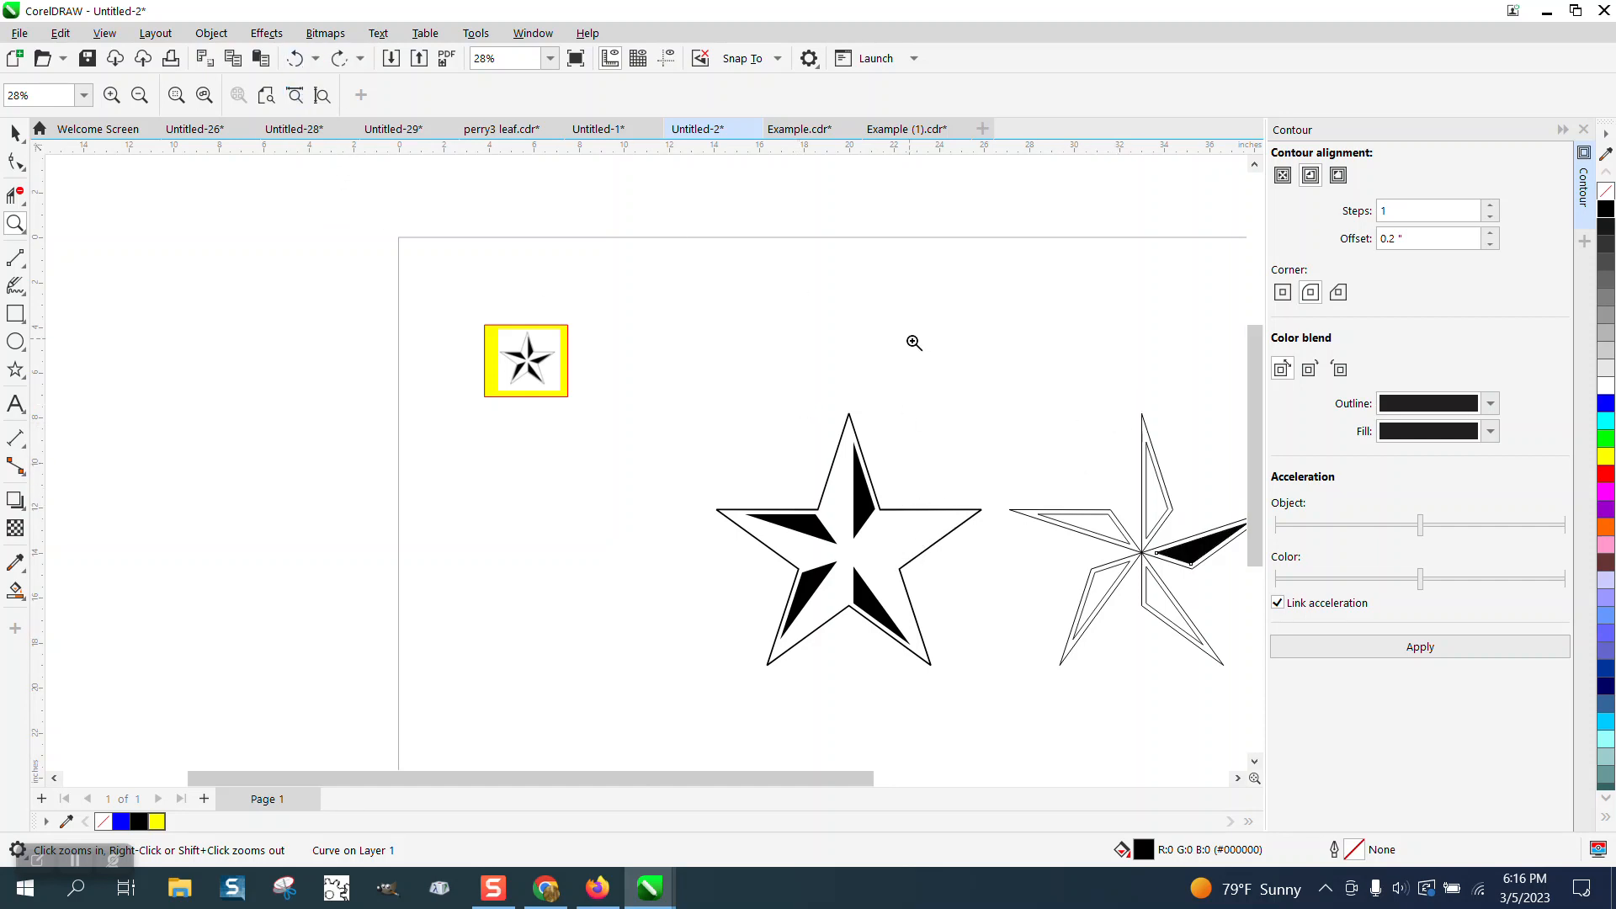
left_click(294, 60)
left_click(294, 60)
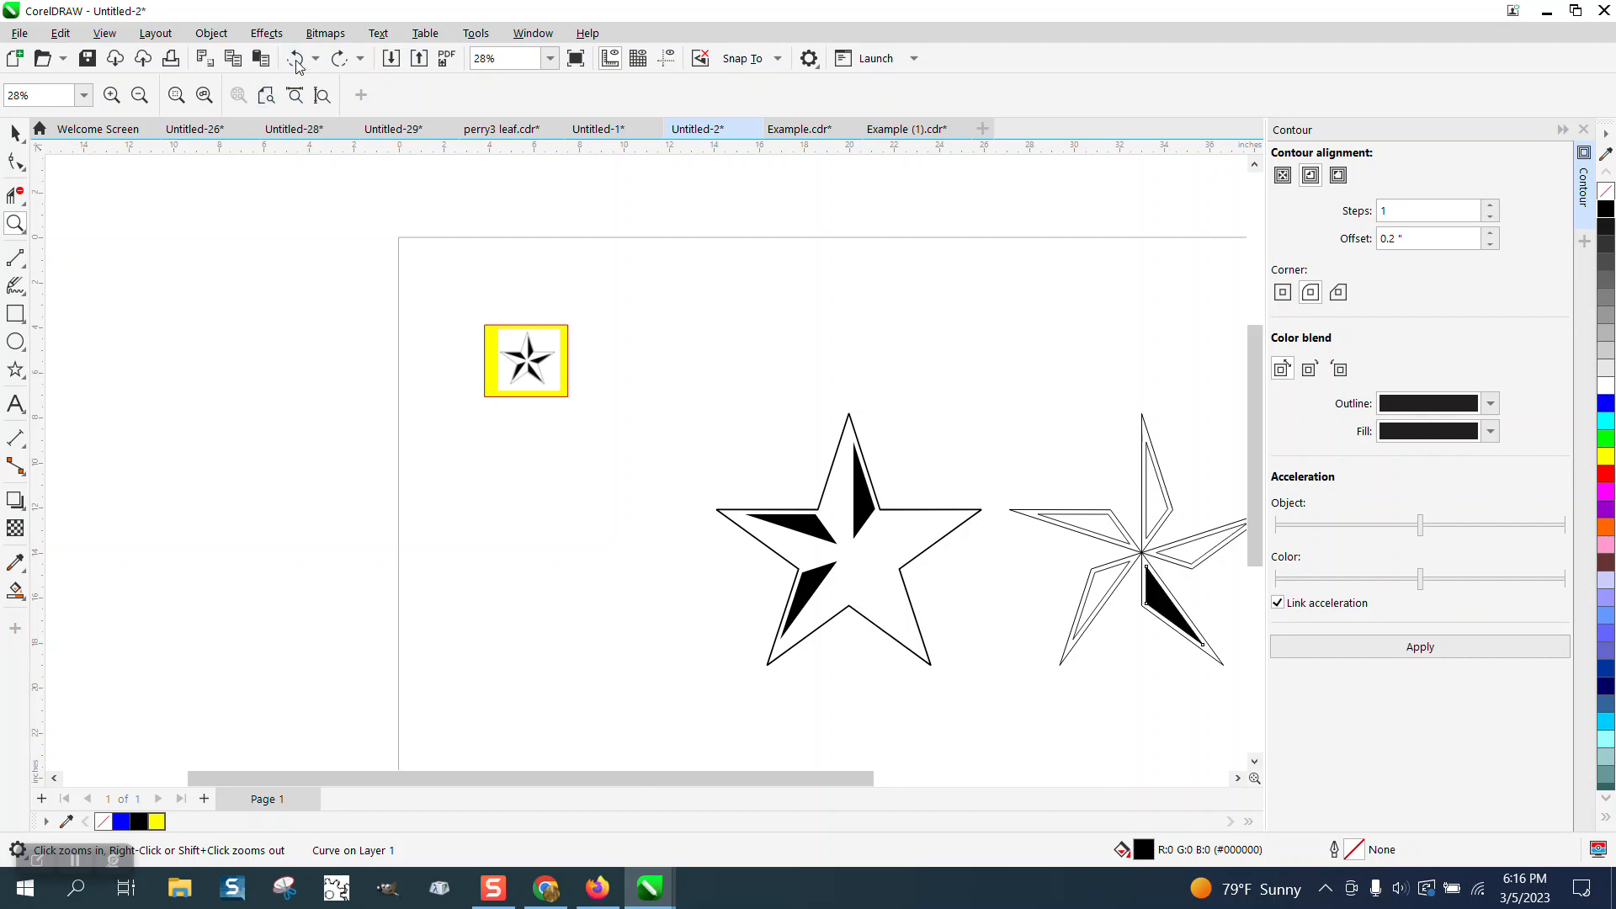
left_click(338, 59)
left_click(338, 59)
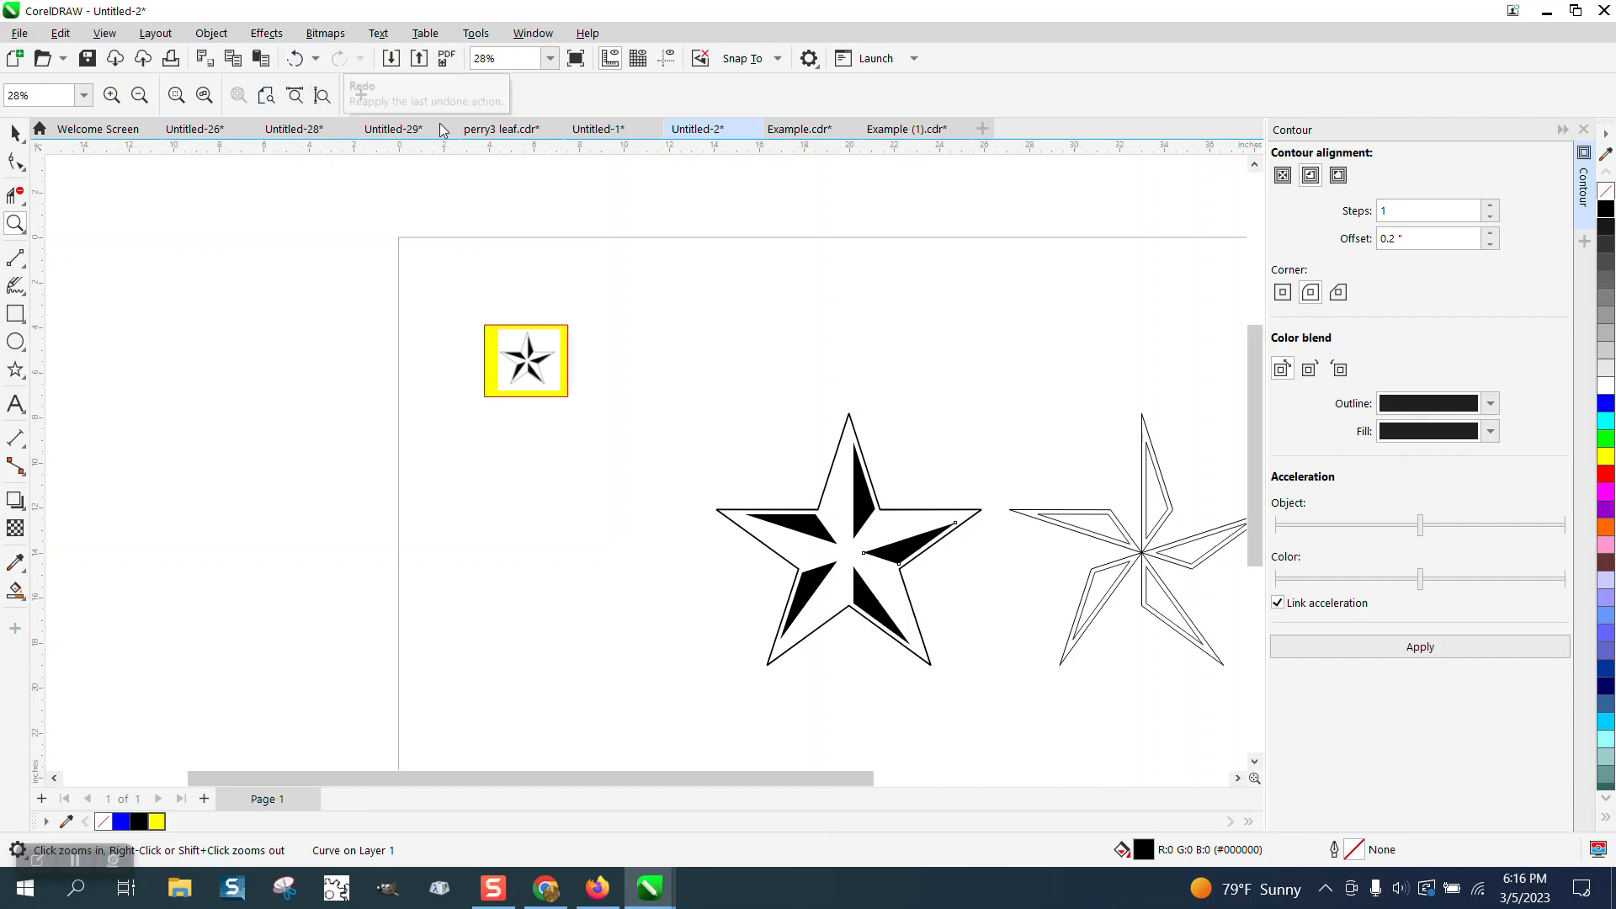
Copy the black star outline together with its five filled segments.
left_click(15, 133)
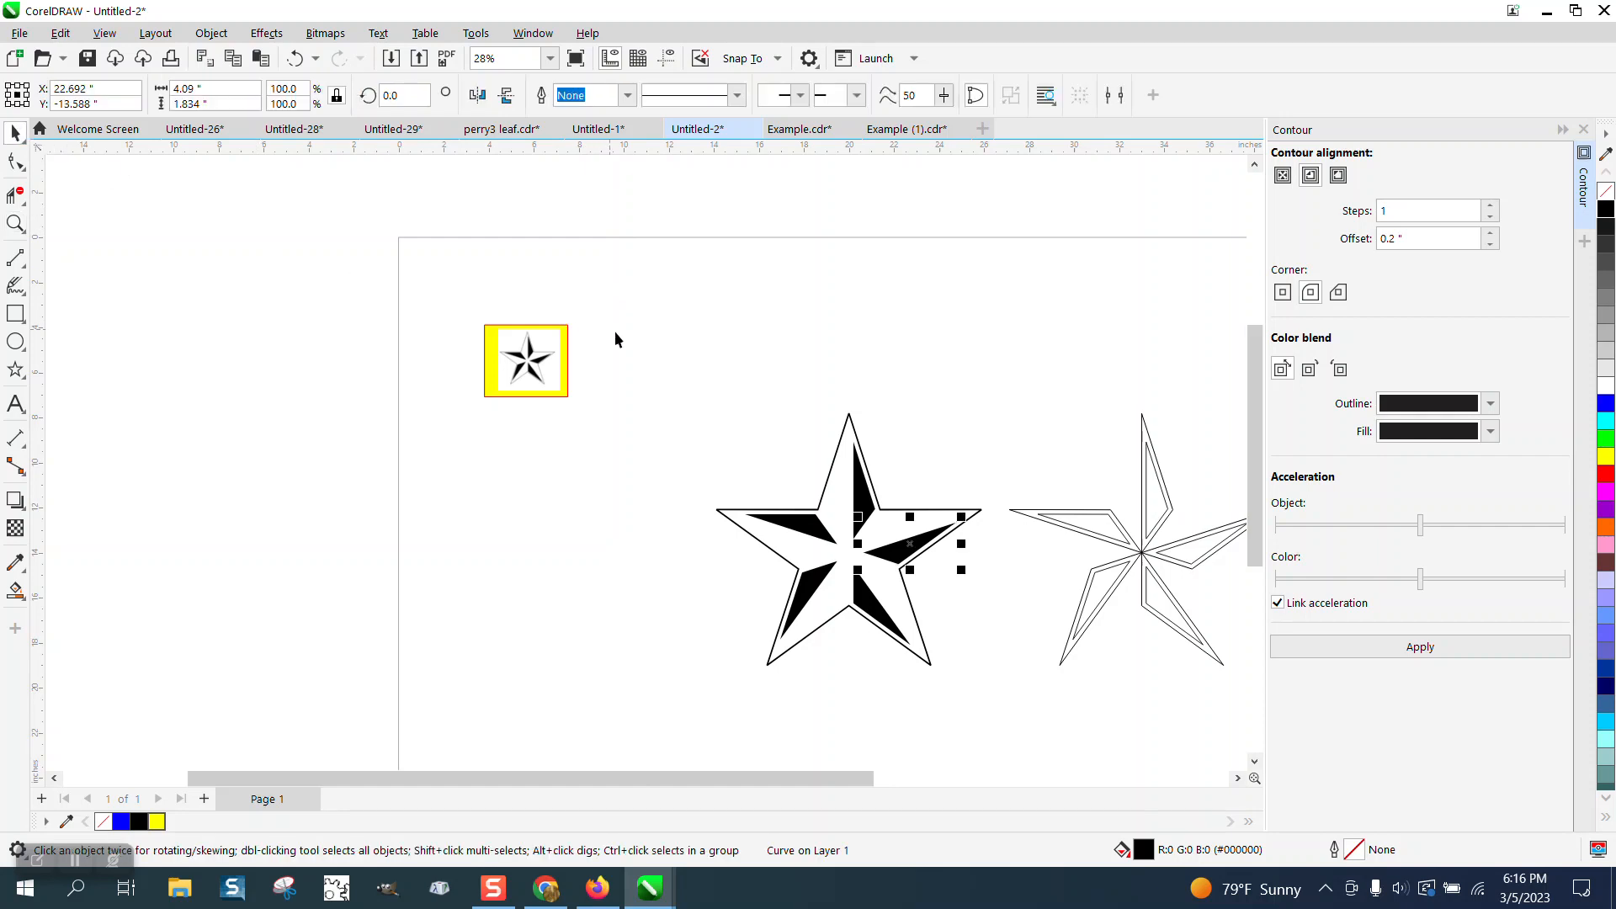
left_click_drag(619, 341, 1010, 700)
right_click(894, 543)
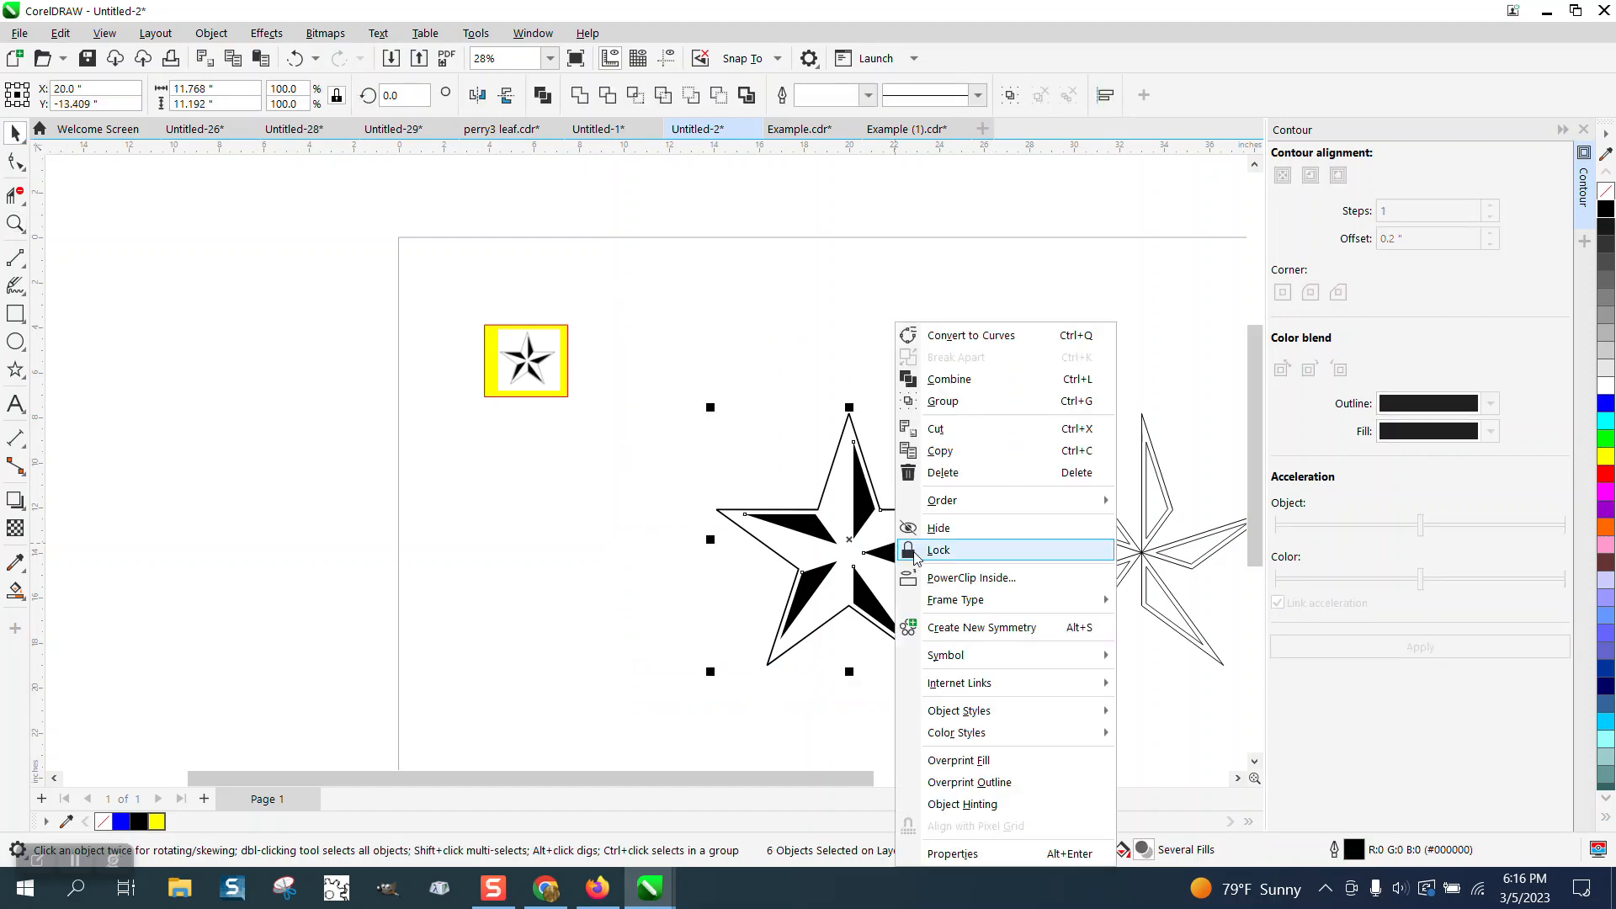
left_click(940, 451)
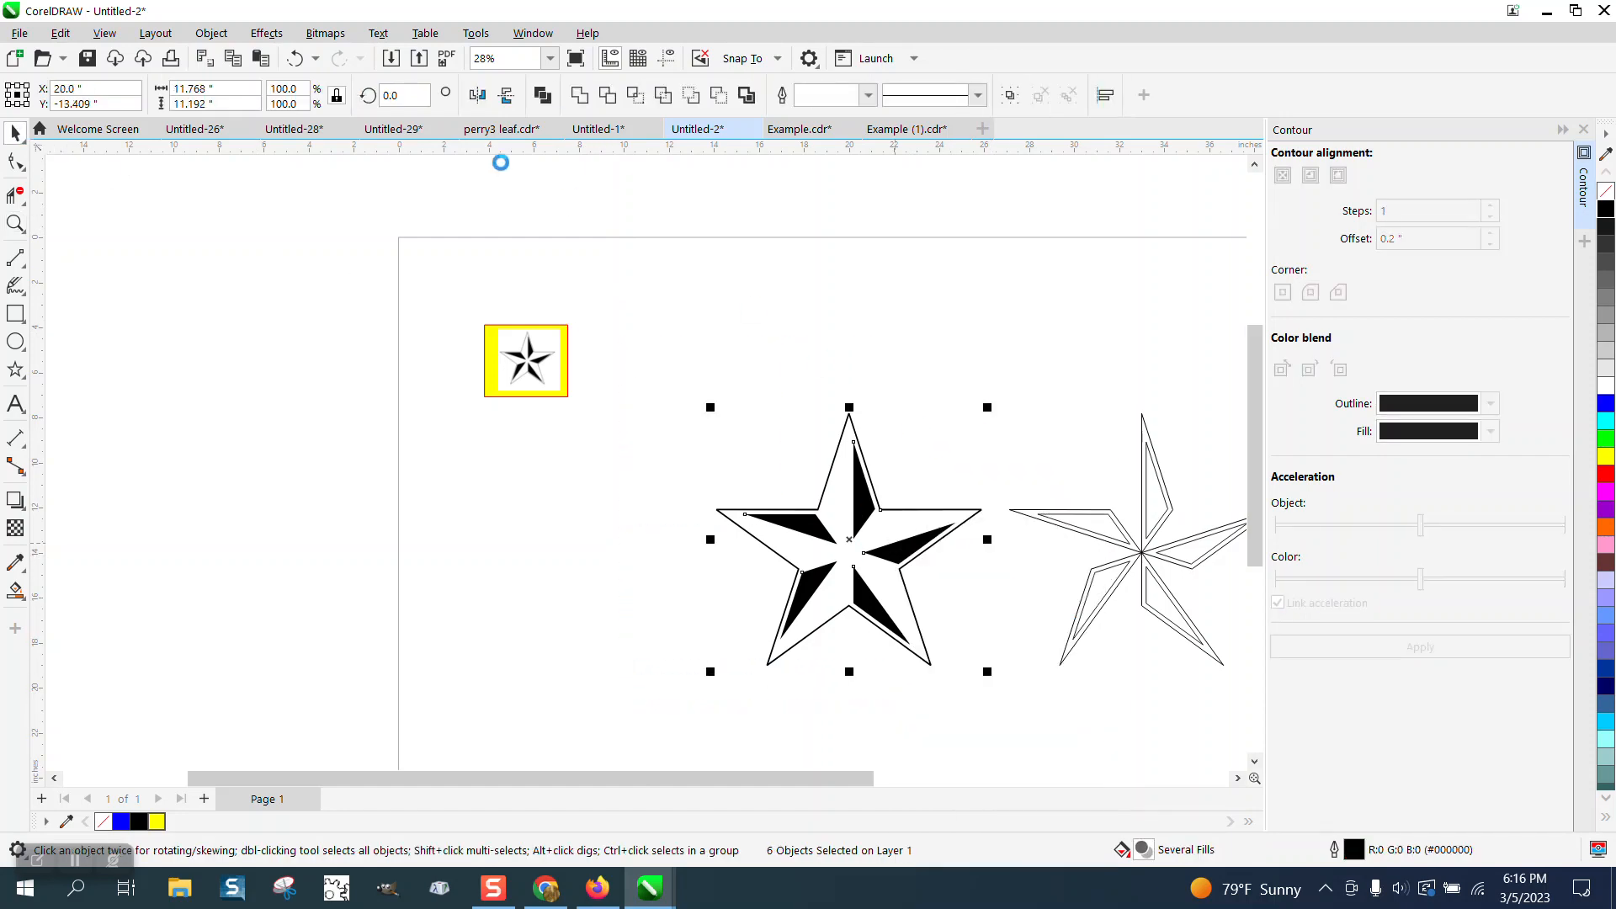
Undo the five black segment fills and the star's black 20 px outline, back to the thin red star.
left_click(317, 59)
left_click(317, 59)
left_click(296, 65)
left_click(296, 65)
left_click(296, 65)
left_click(296, 65)
left_click(295, 64)
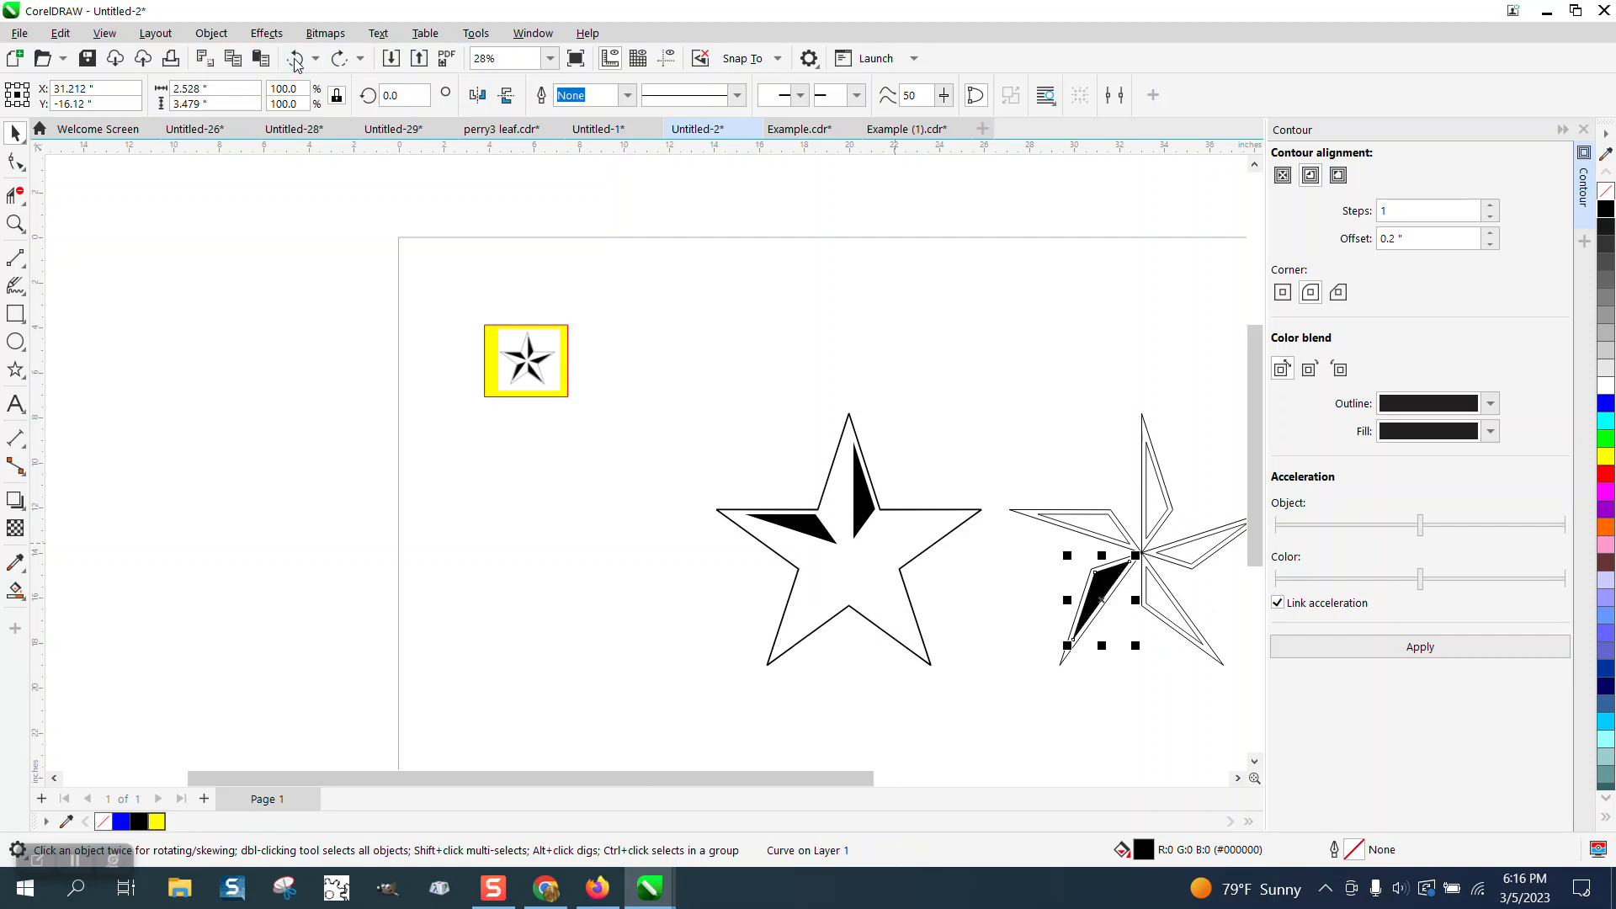
left_click(296, 59)
left_click(296, 59)
left_click(296, 59)
left_click(296, 59)
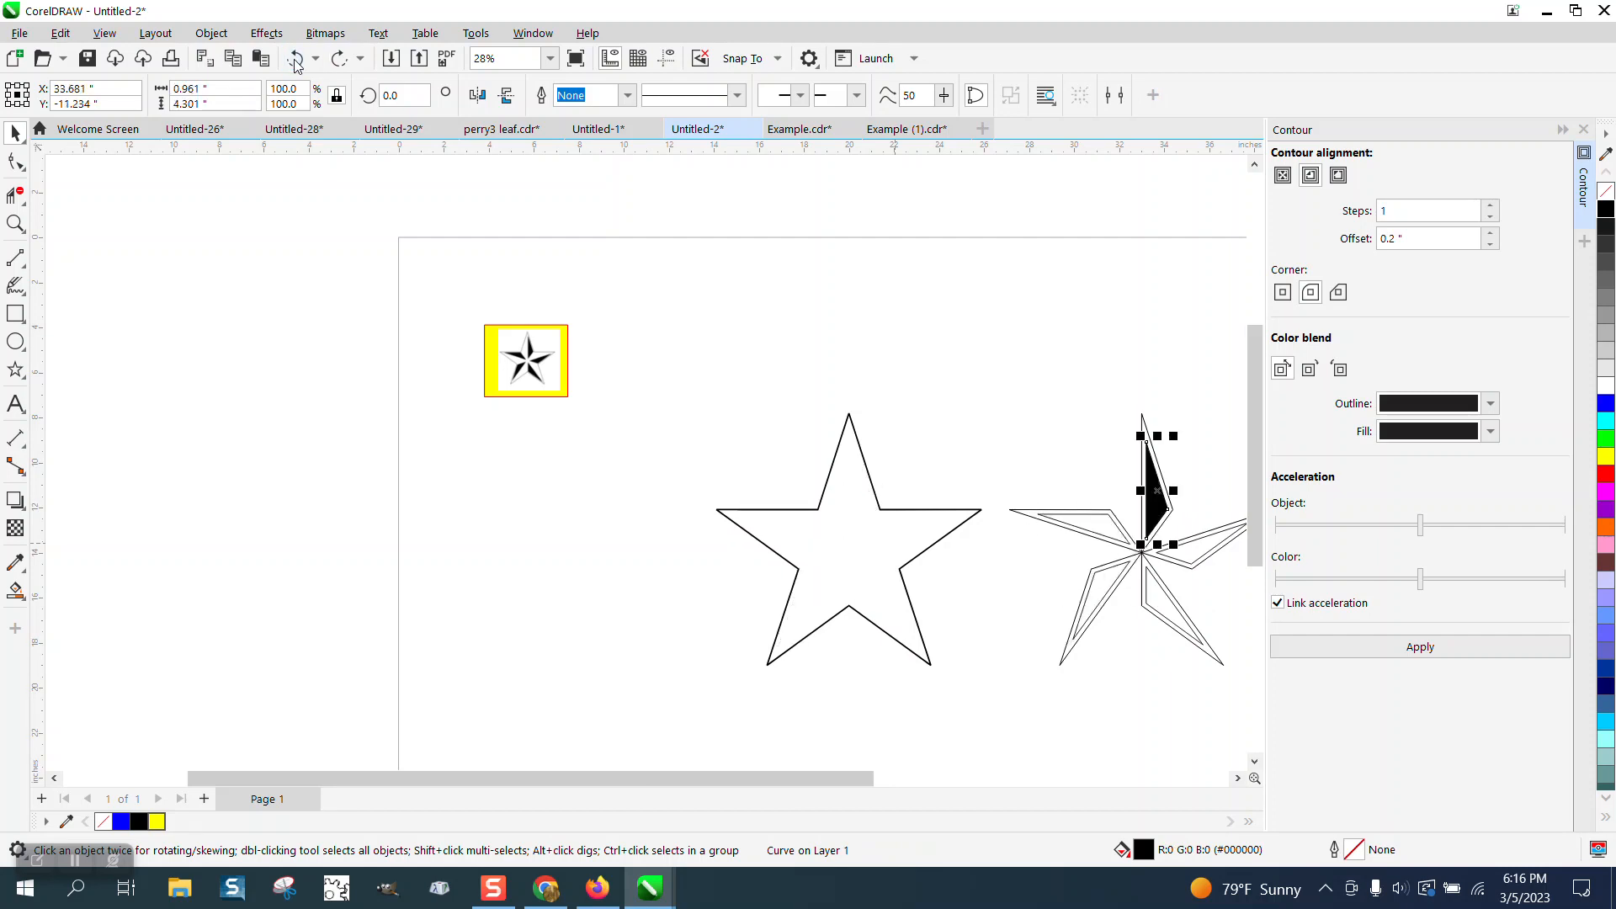
left_click(296, 62)
left_click(295, 62)
left_click(296, 63)
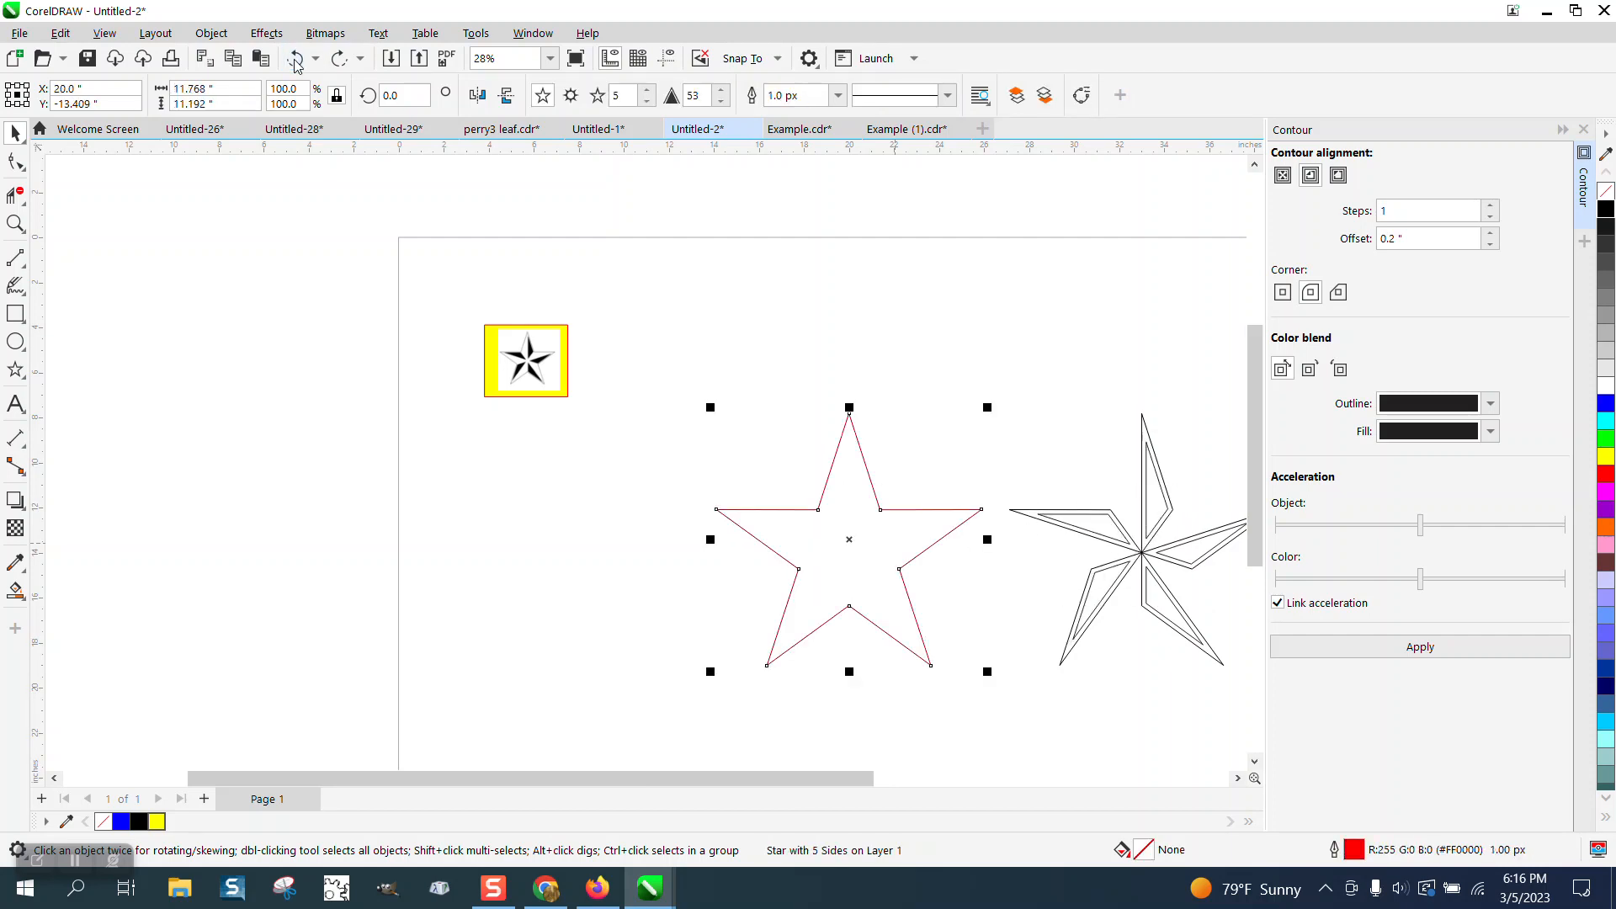
Undo the red line removal and the 0.2 inch inside contour, and paste the copied star over the red-lined star.
left_click(295, 62)
left_click(295, 62)
left_click(295, 62)
left_click(295, 62)
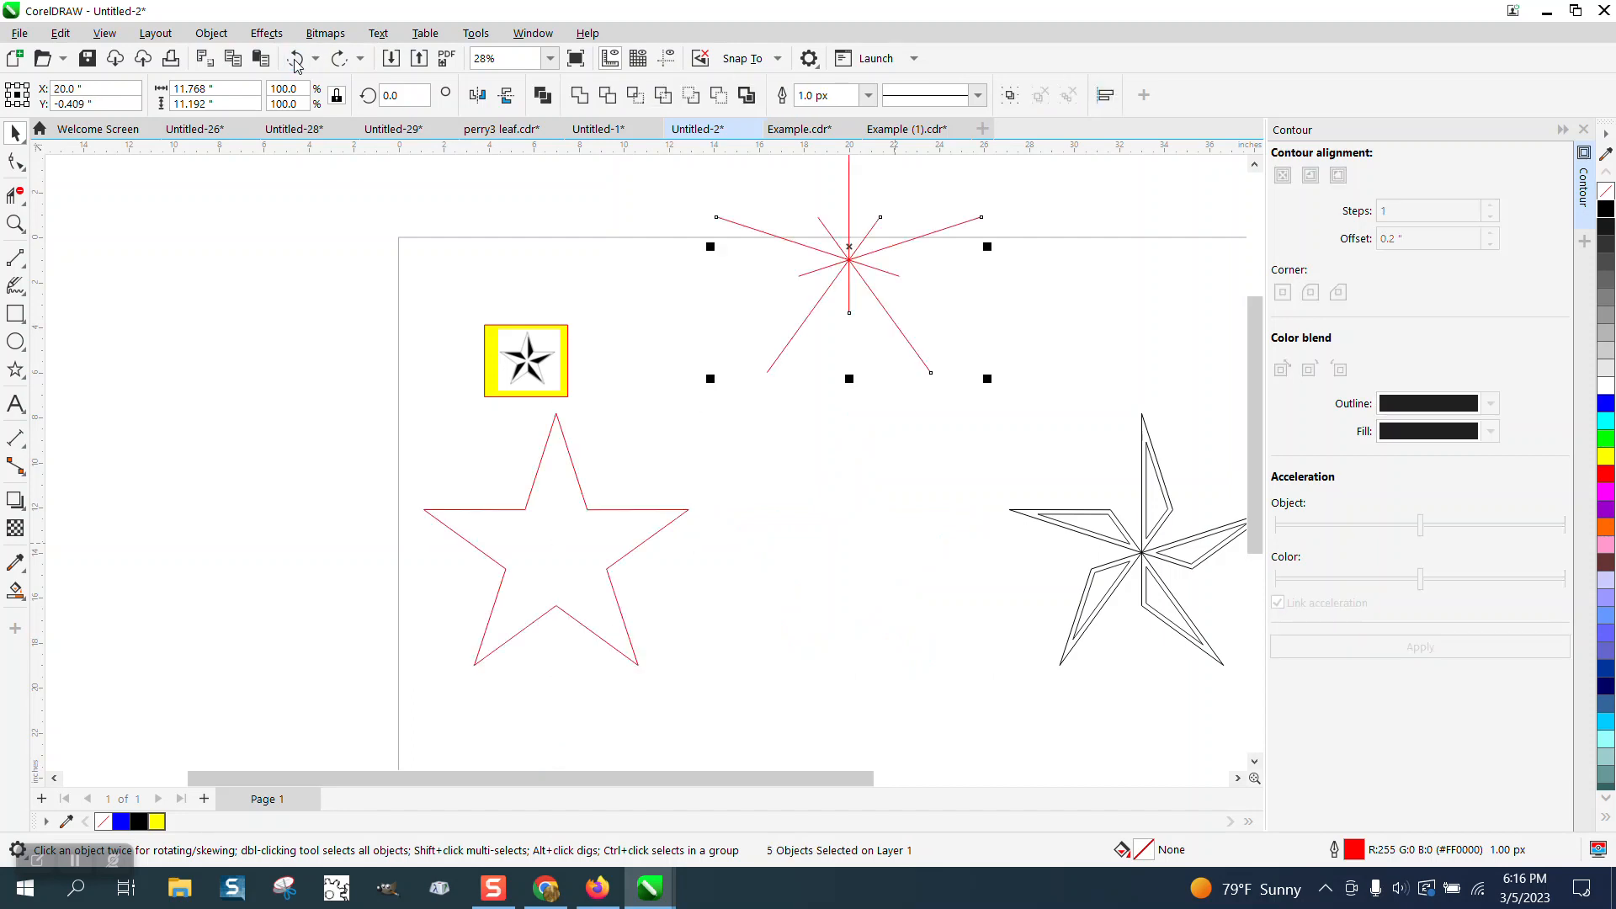
left_click(295, 63)
left_click(295, 63)
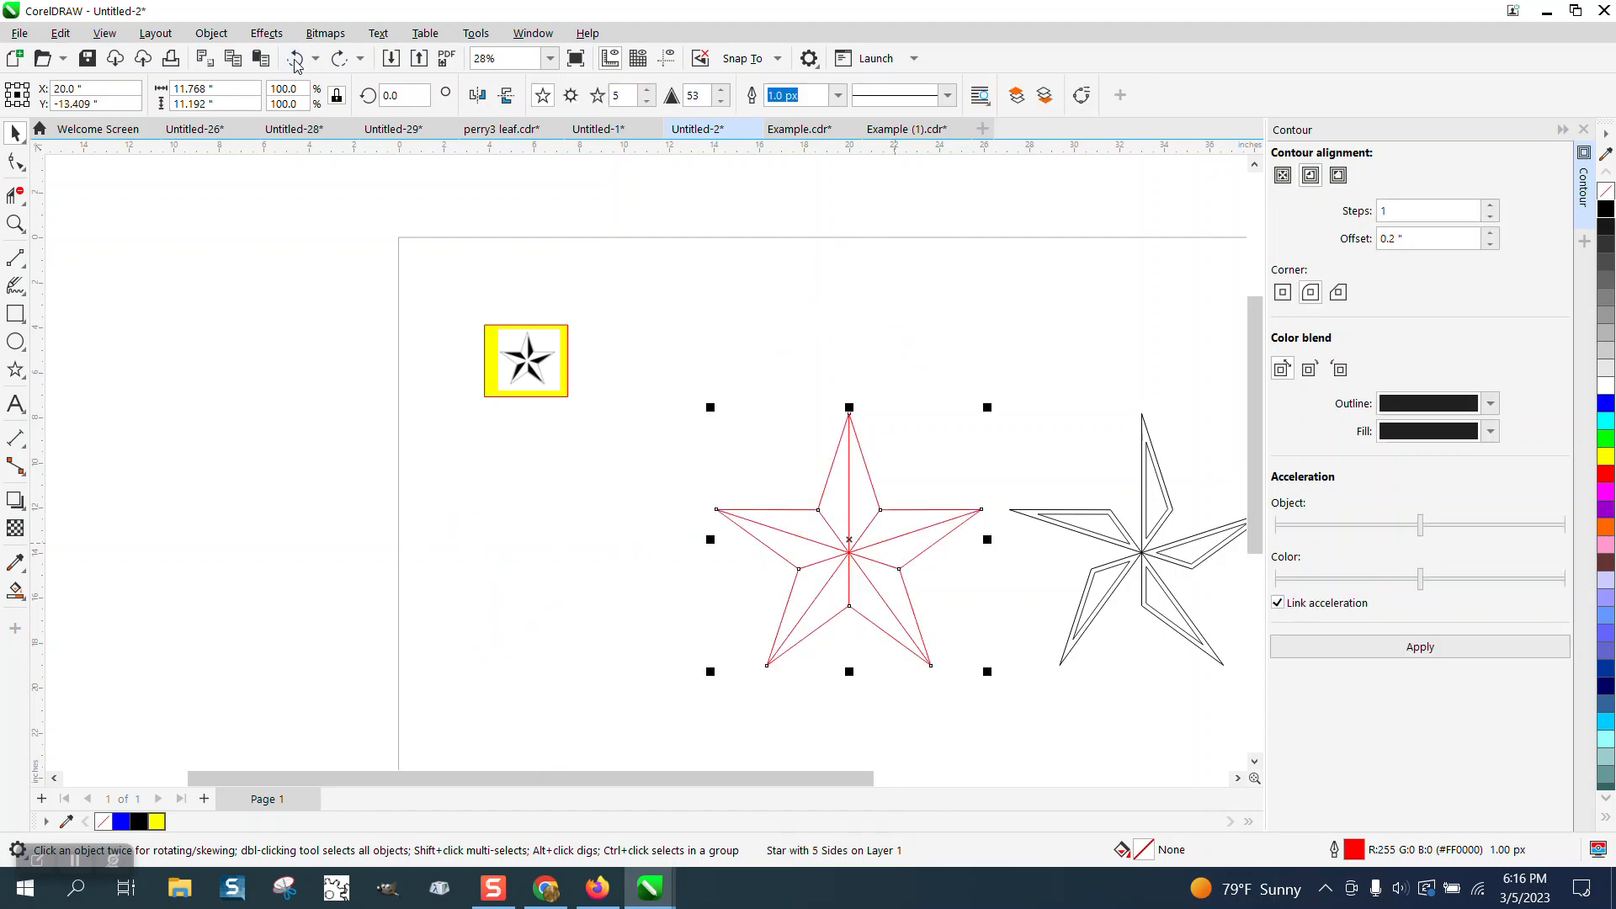
left_click(296, 62)
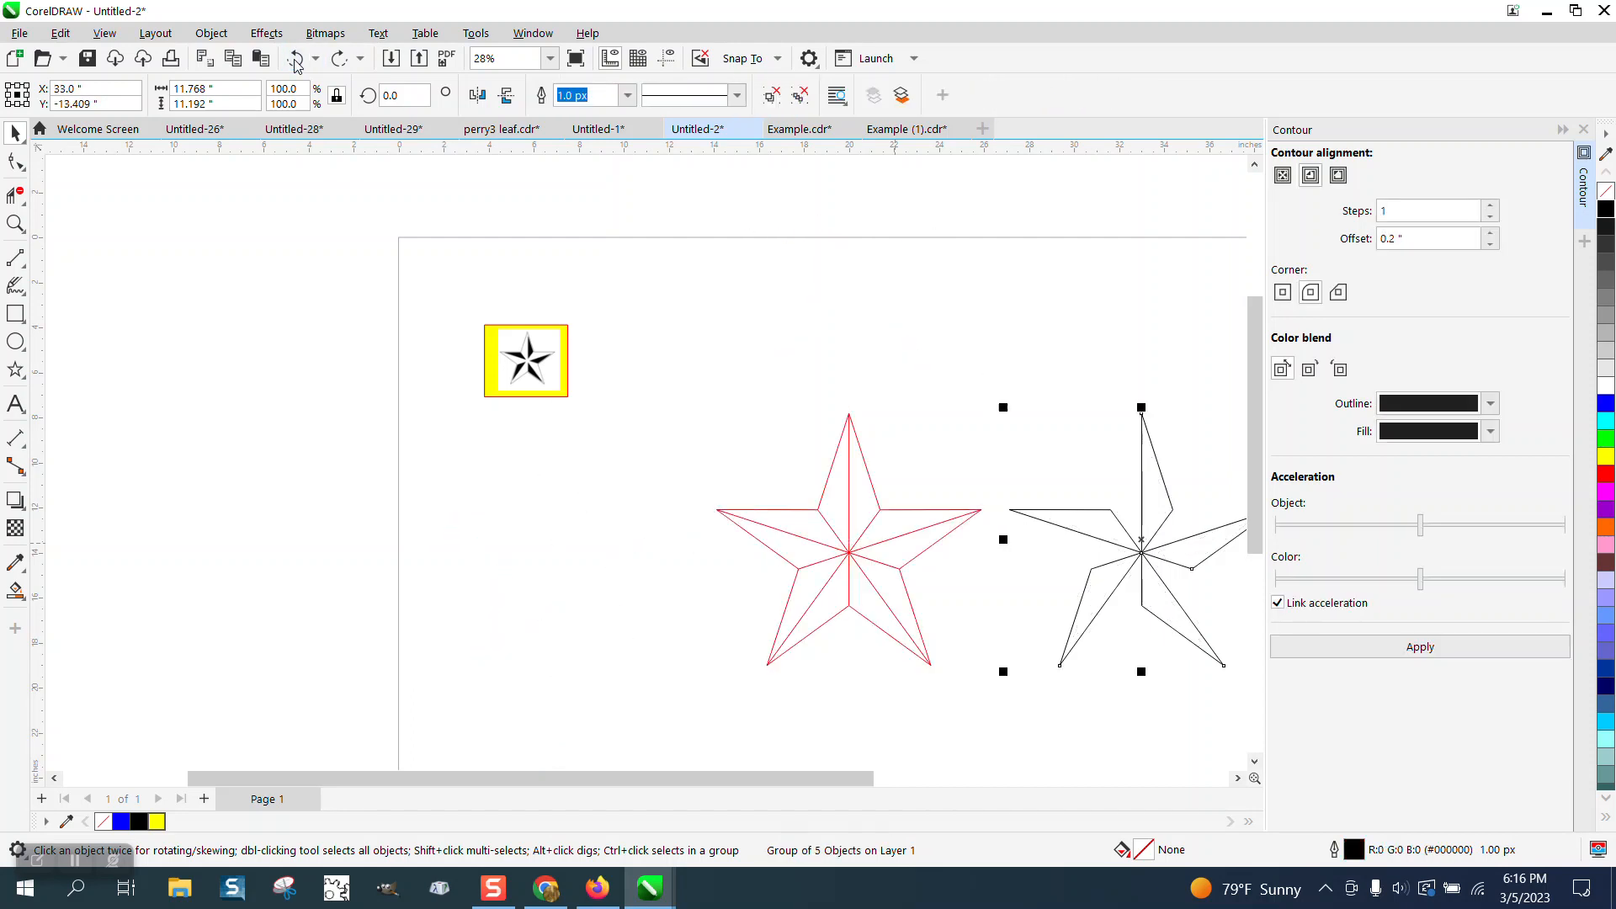
right_click(503, 492)
left_click(559, 635)
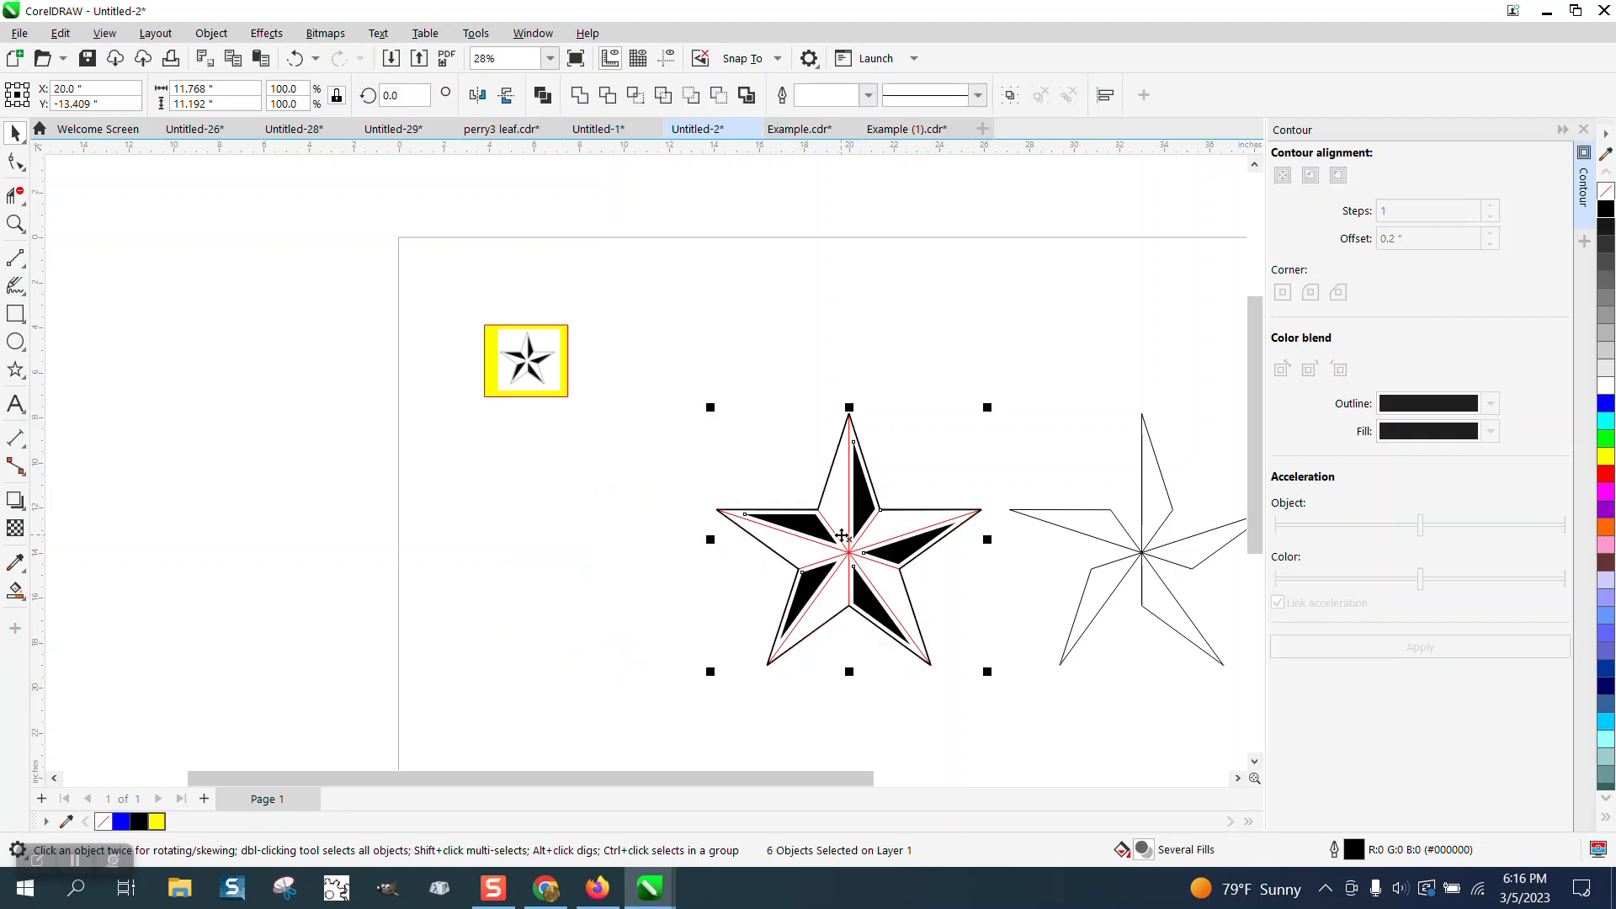
Try to move the pasted star's outline and a black segment freely off the red star, and undo the moves.
left_click_drag(842, 540, 550, 529)
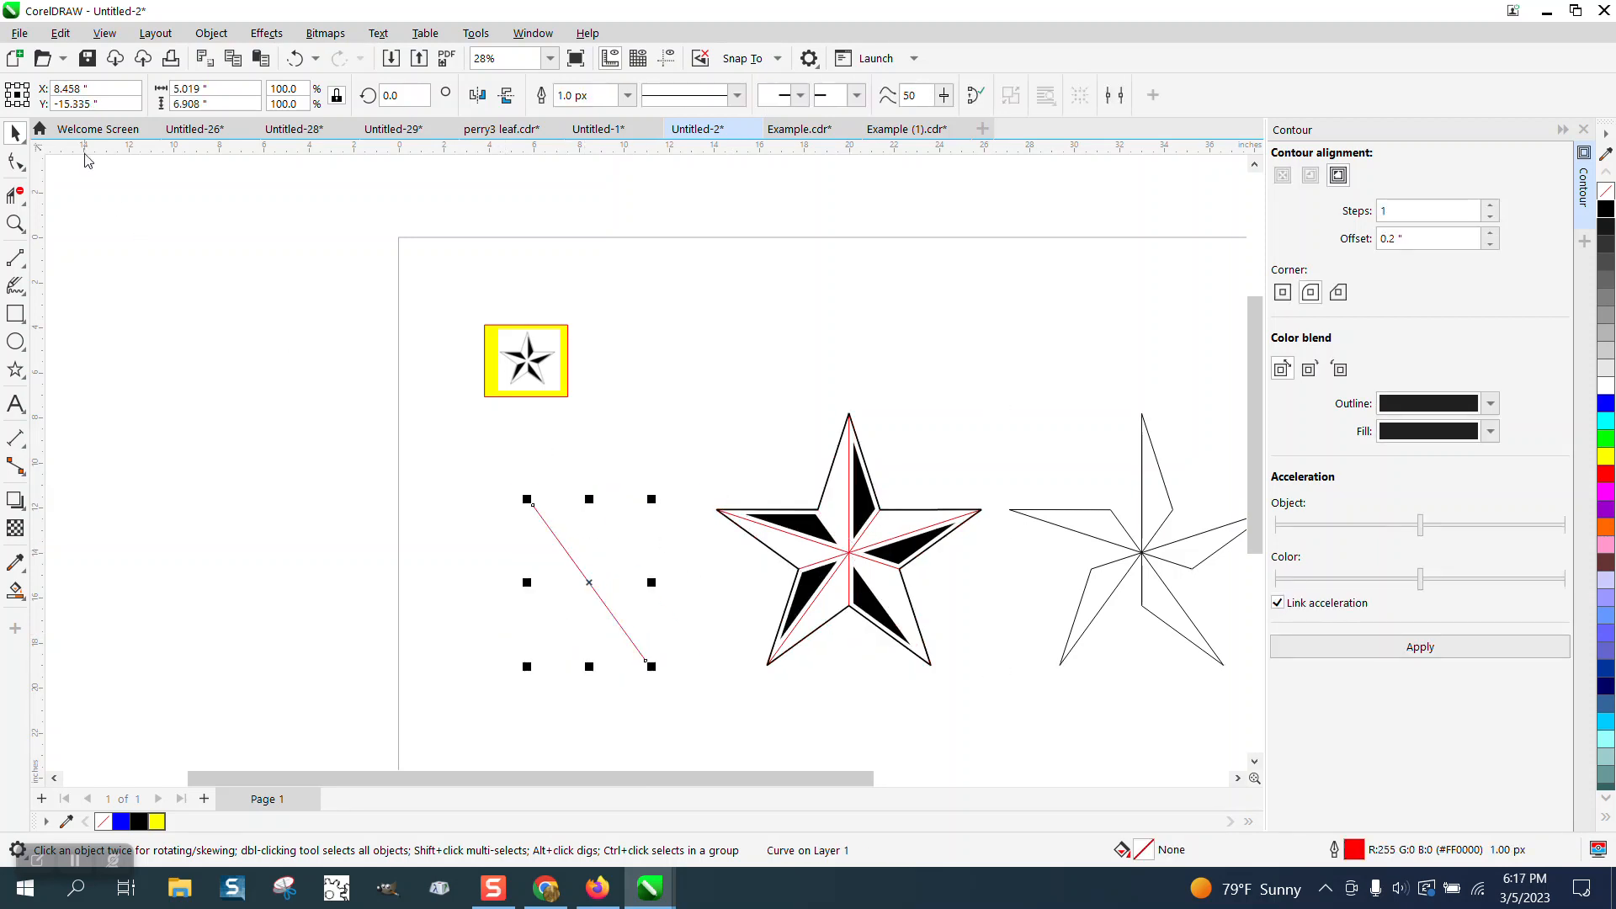
left_click(295, 58)
left_click(854, 407)
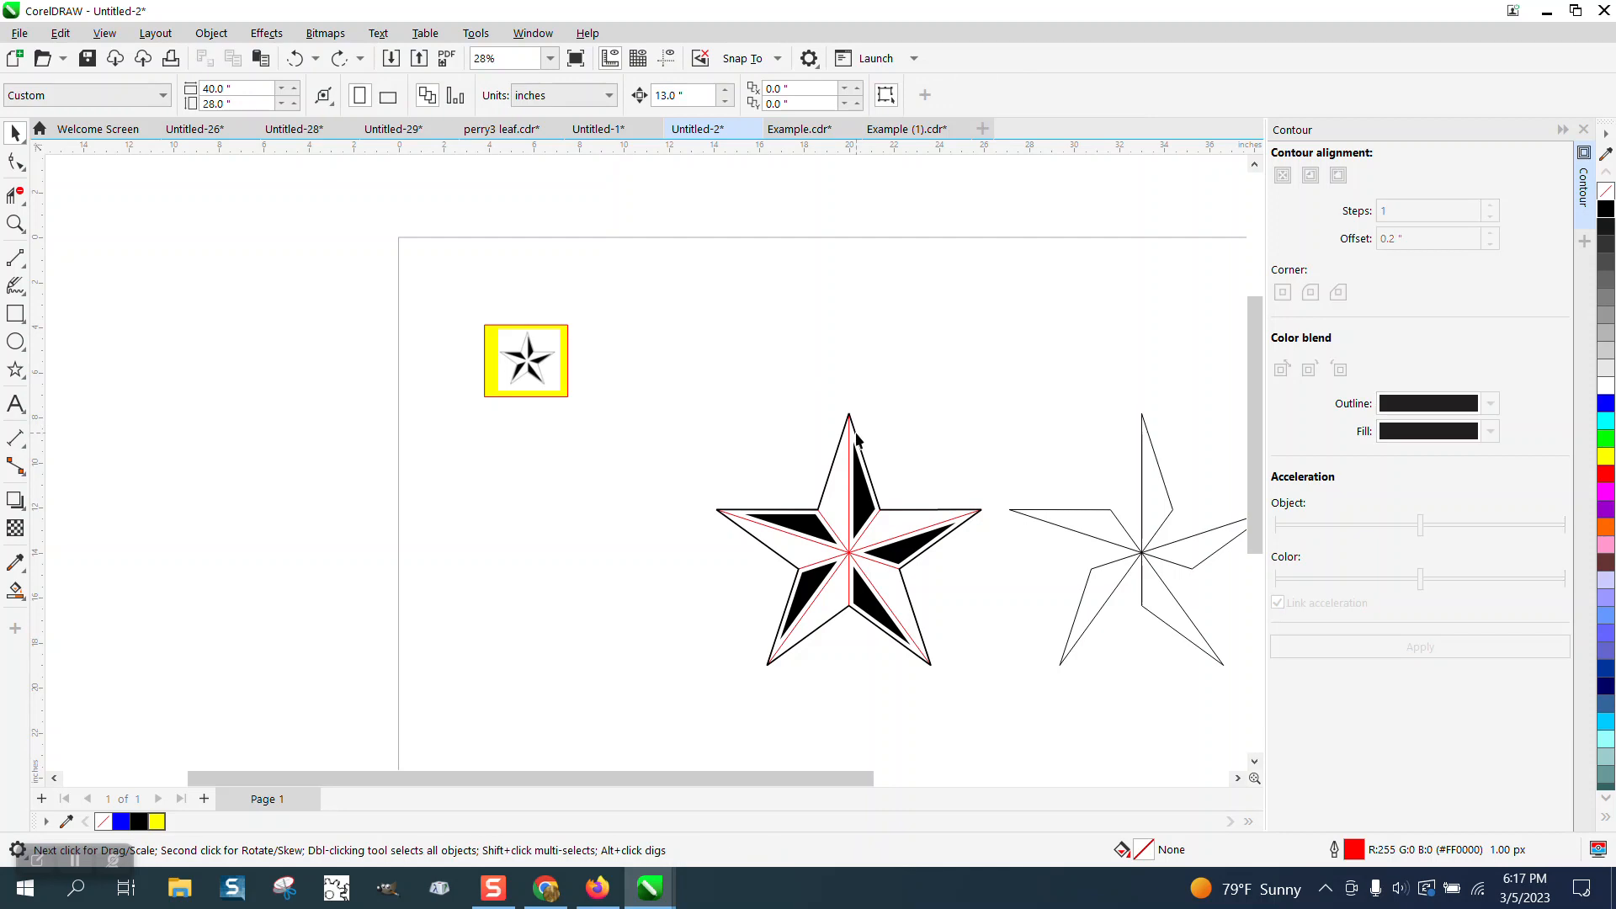
left_click_drag(855, 439, 505, 478)
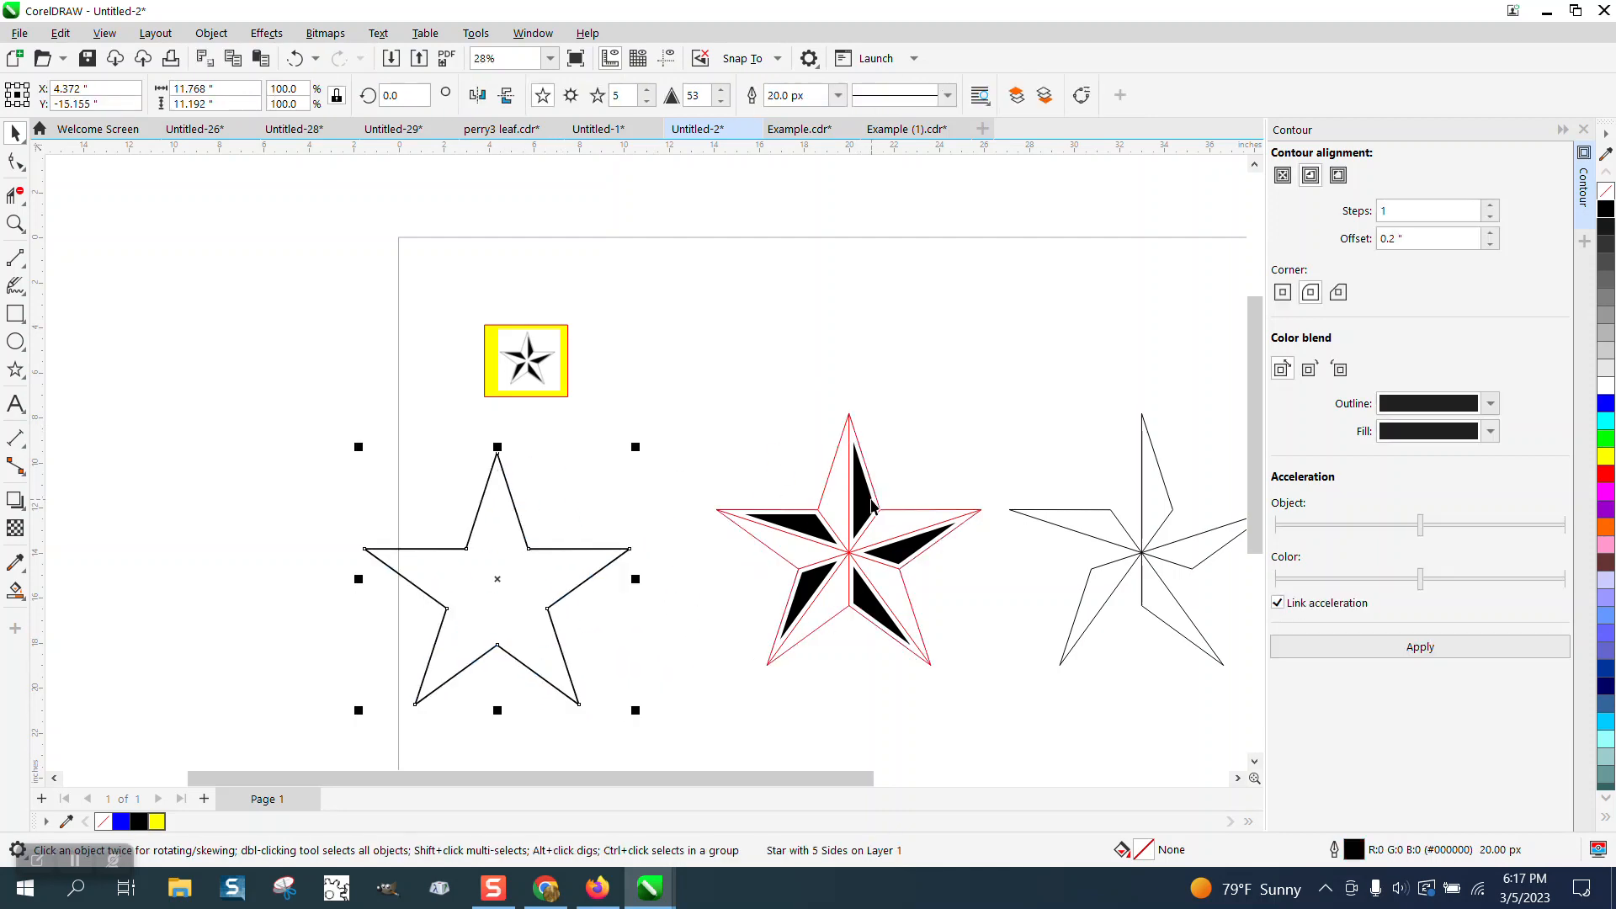
left_click_drag(871, 505, 817, 521)
left_click(295, 58)
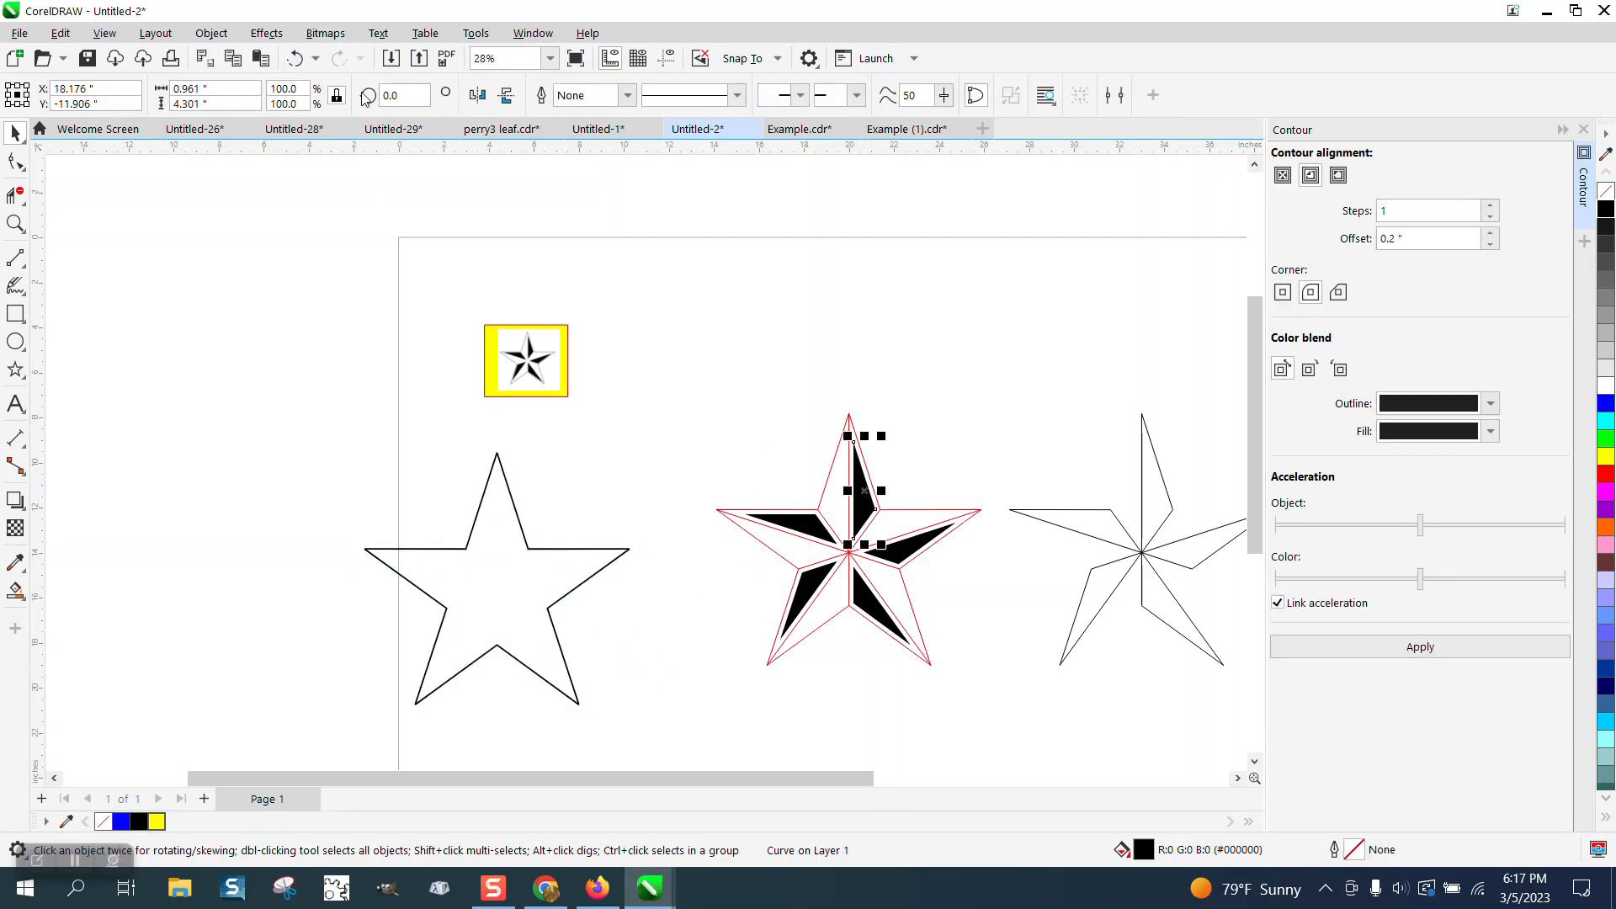
left_click(295, 58)
Nudge the pasted black star outline and its five filled segments 13 inches left, clear of the red star.
key("ctrl+shift+z")
key("ctrl+shift+z")
key("ctrl+shift+z")
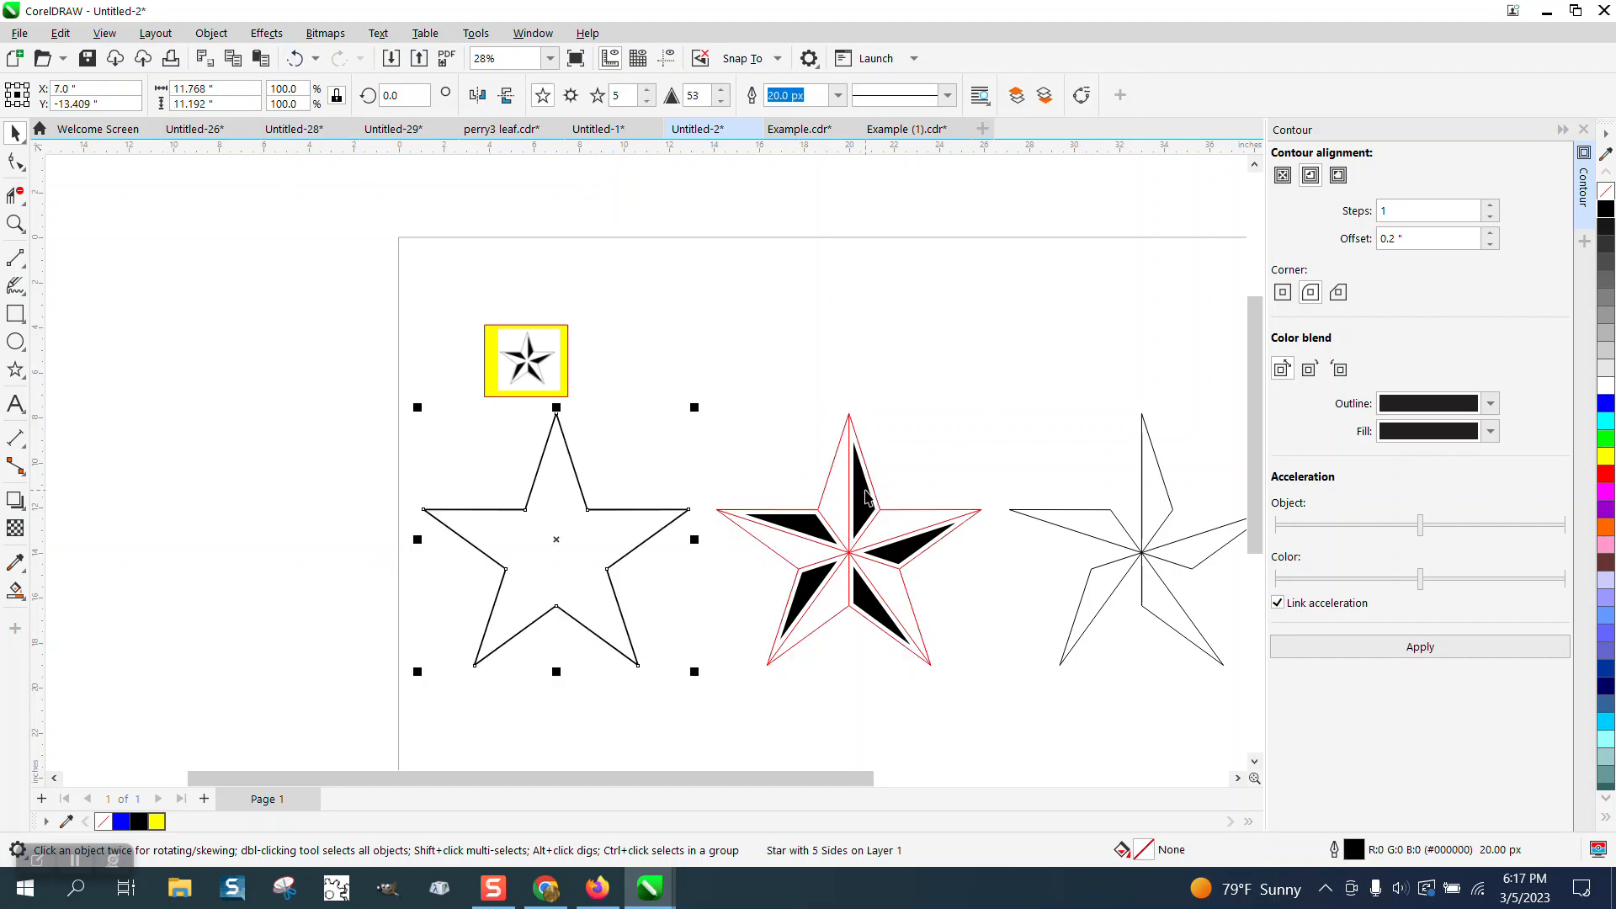
left_click(817, 586)
key("ctrl+shift+z")
key("ctrl+shift+z")
key("ctrl+shift+z")
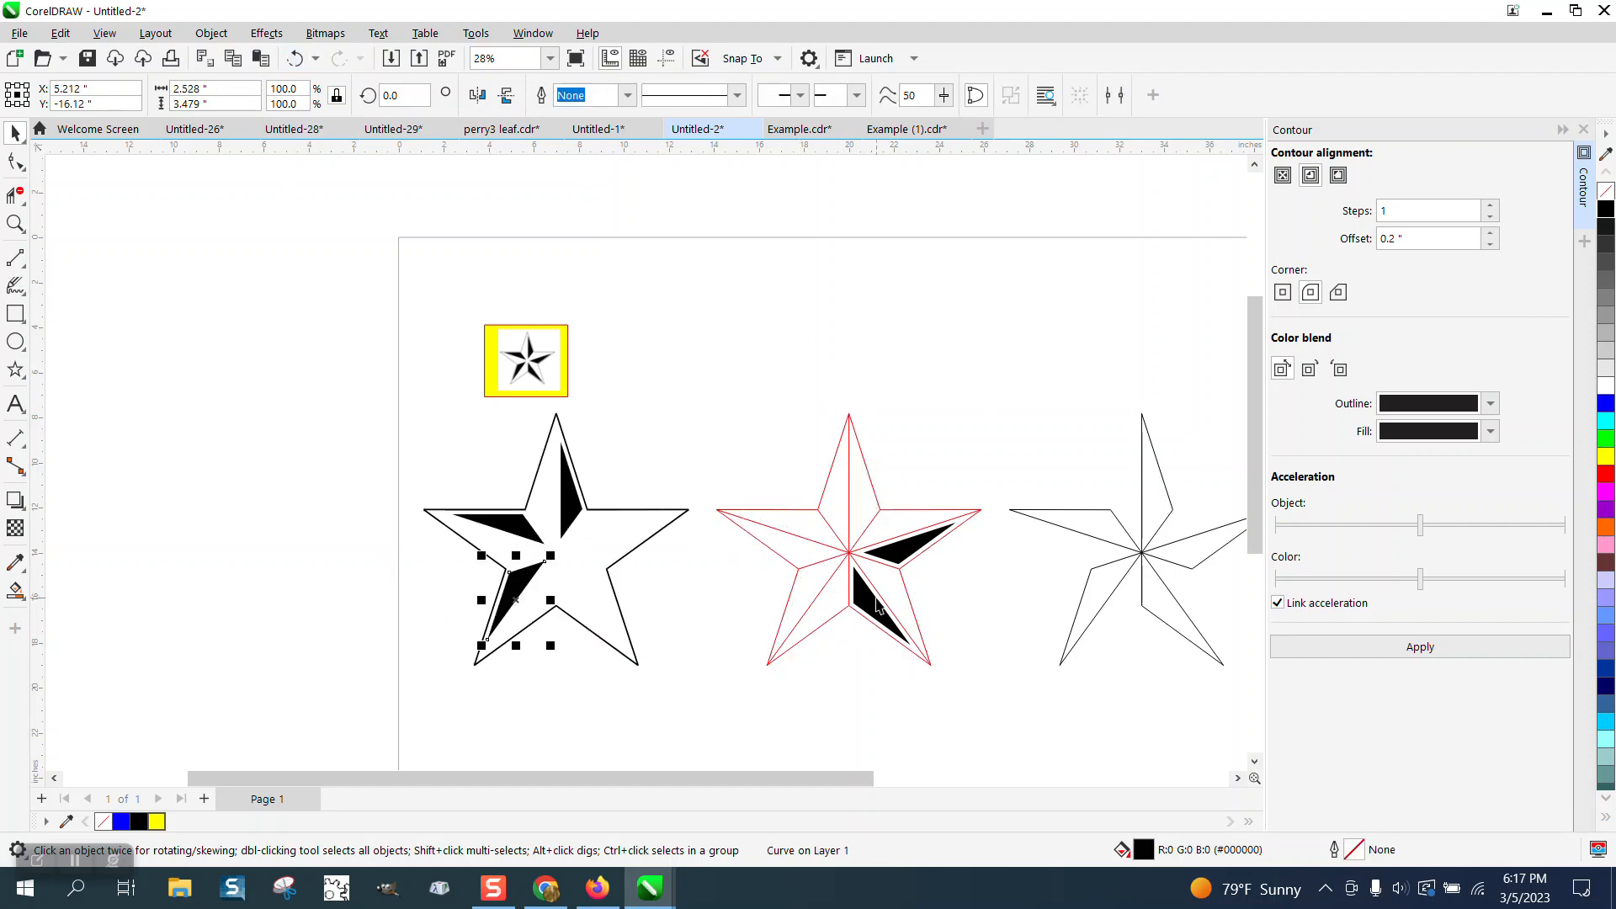
Apply a one-step inside contour with a 0.15 inch offset to the grouped five pieces.
scroll(1005, 550, "down", 3)
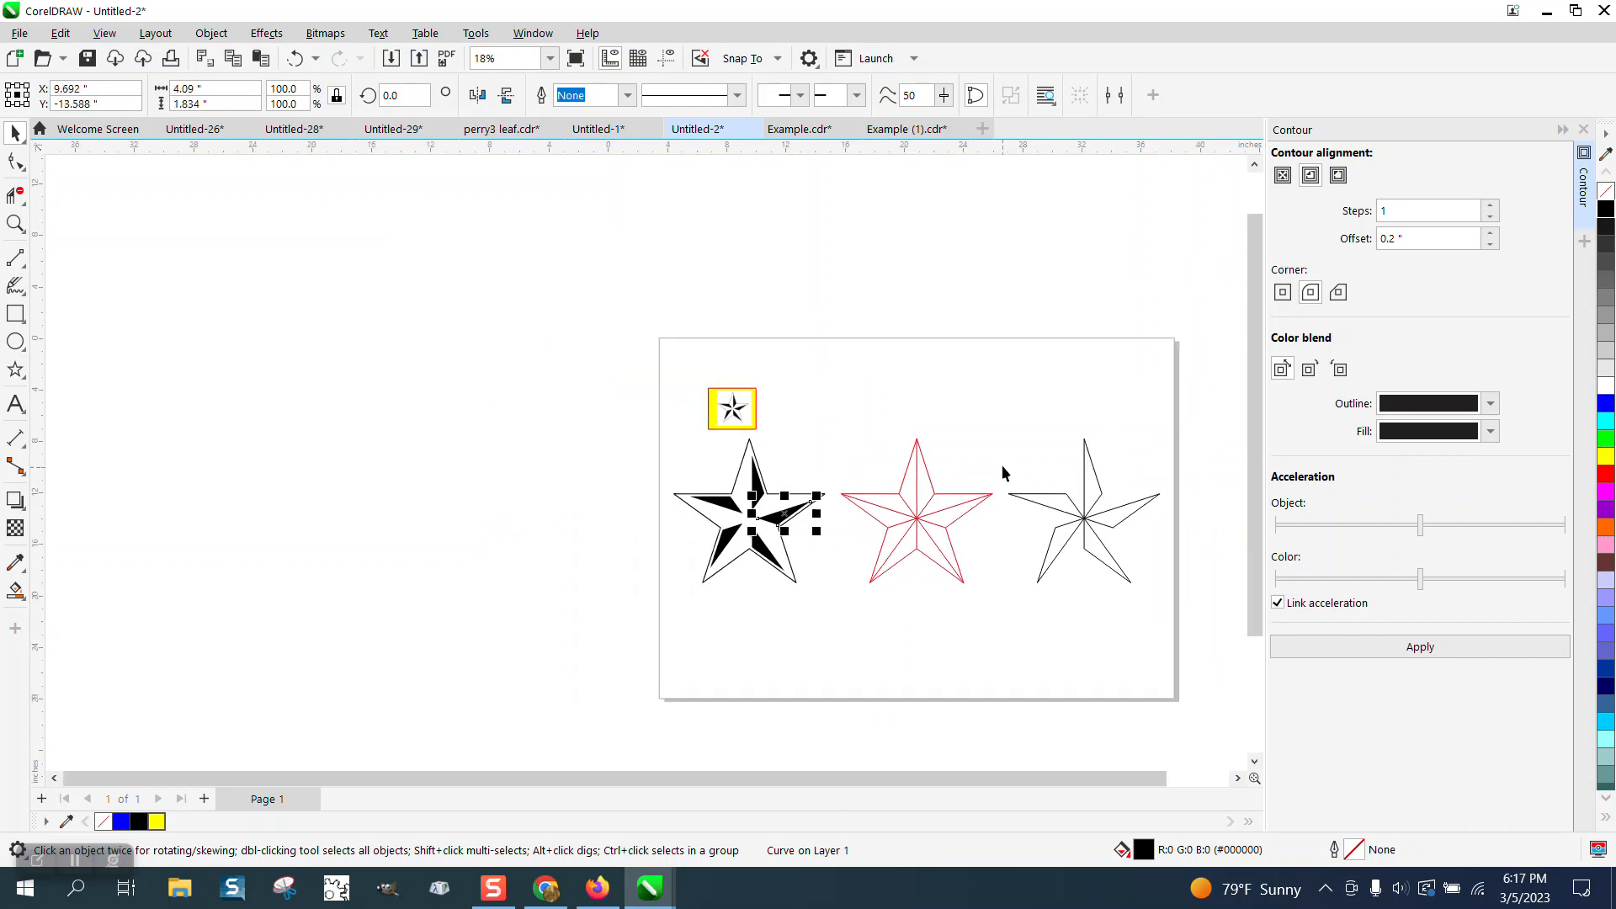
mouse_move(996, 396)
left_mouse_down()
mouse_move(1054, 538)
mouse_move(1240, 662)
left_mouse_up()
left_click_drag(1431, 239, 1306, 258)
type(".15")
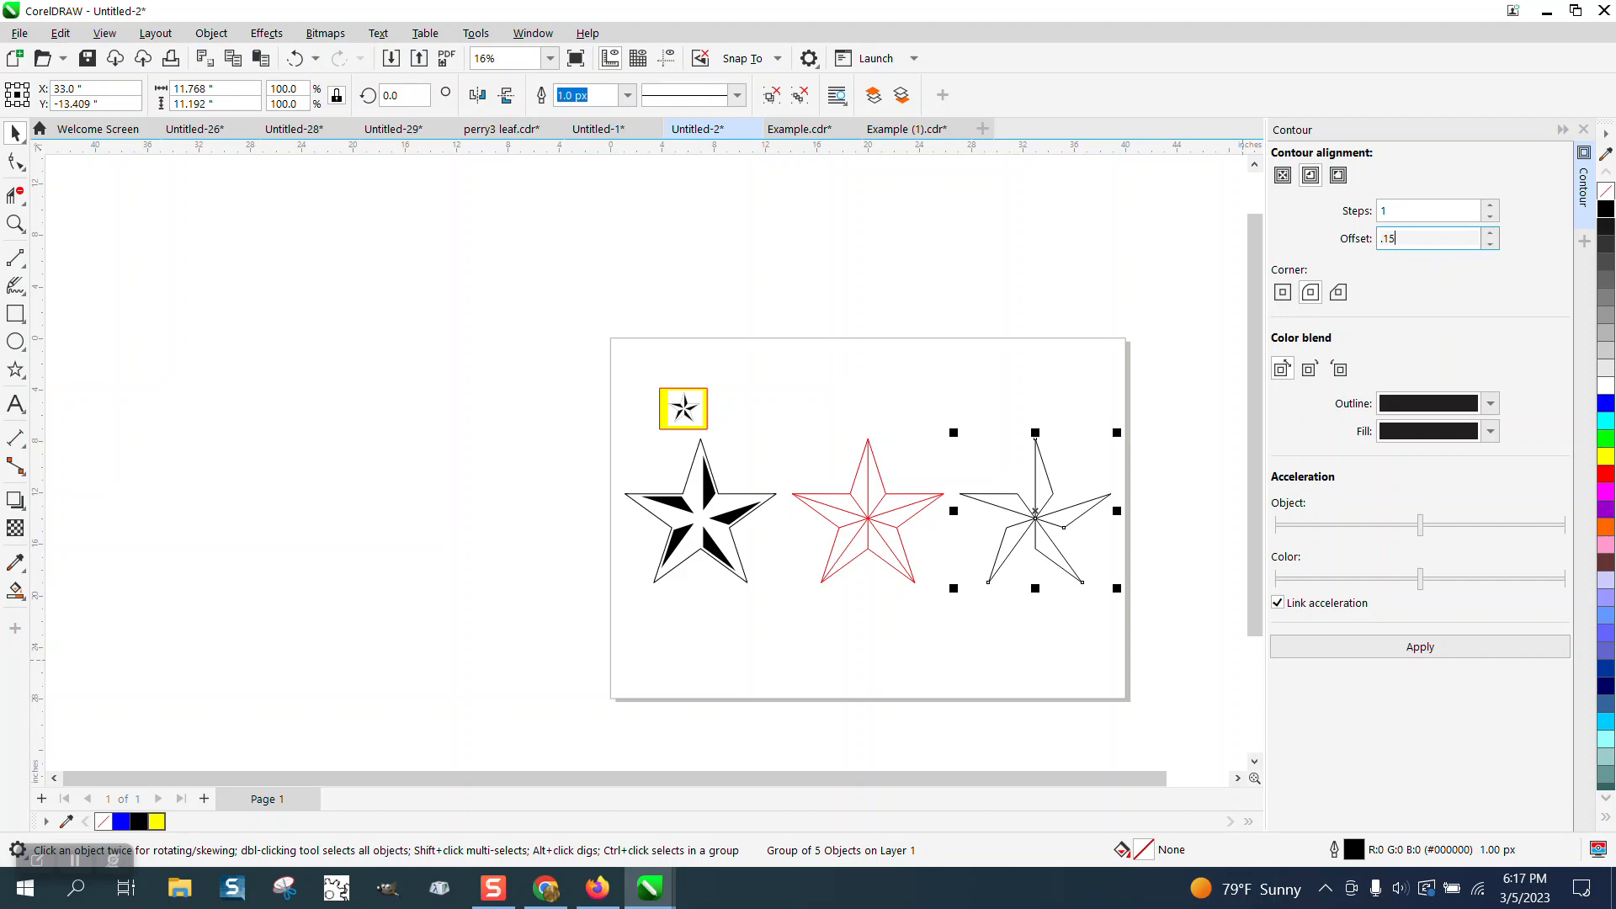
left_click(1422, 649)
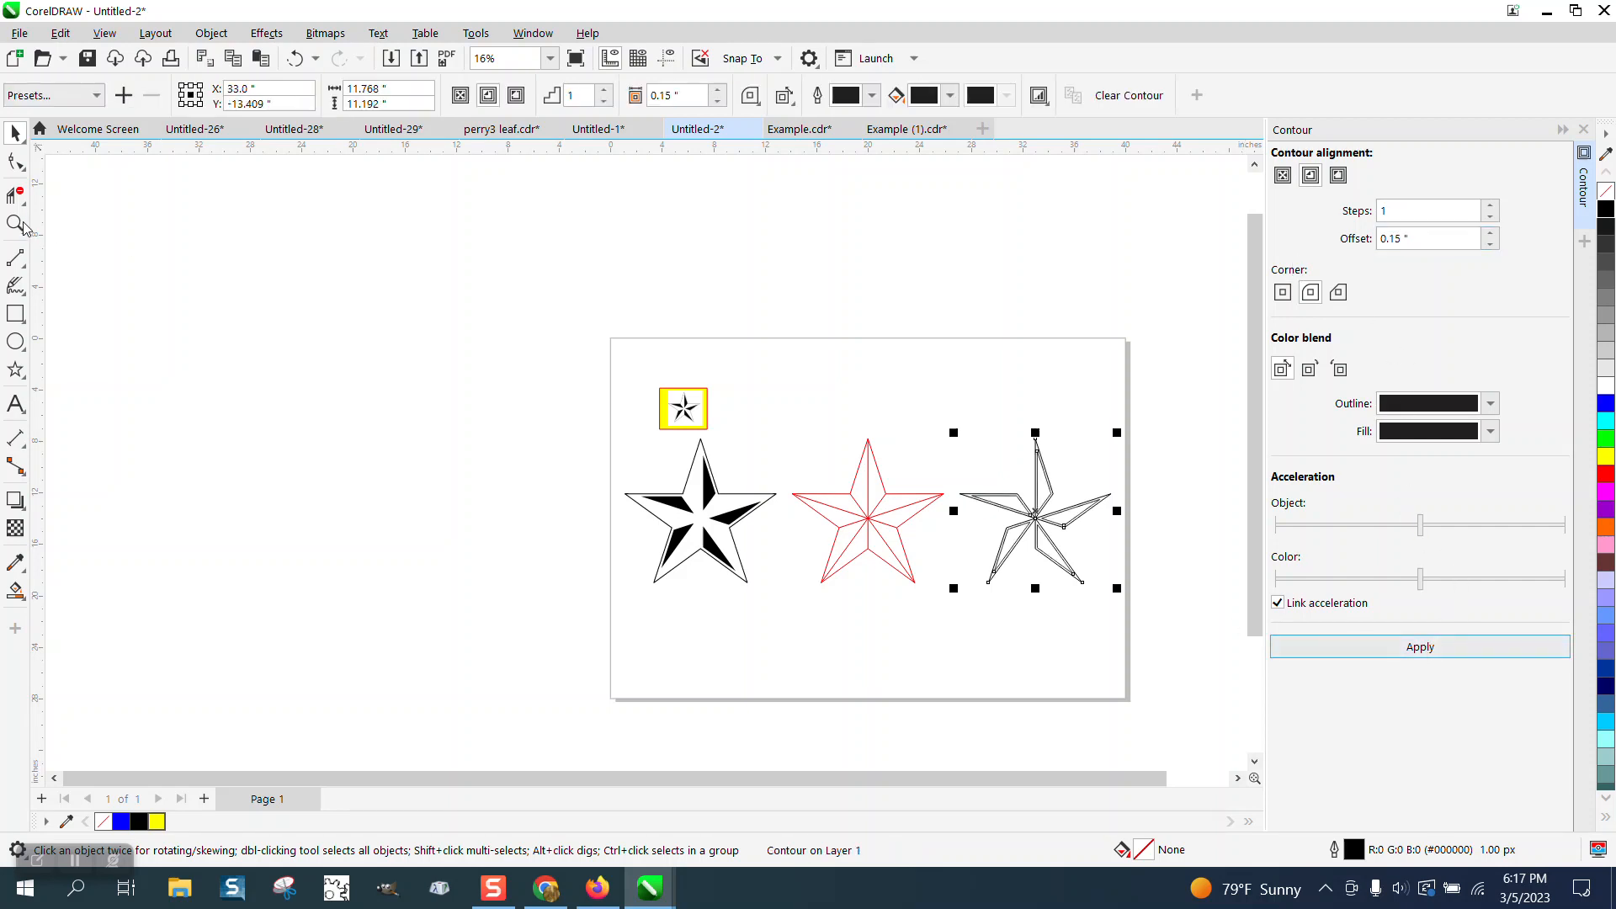
Fill the upper contoured segment with black using Smart Fill and nudge it 13 inches left onto the red star.
left_click(15, 590)
left_click(16, 223)
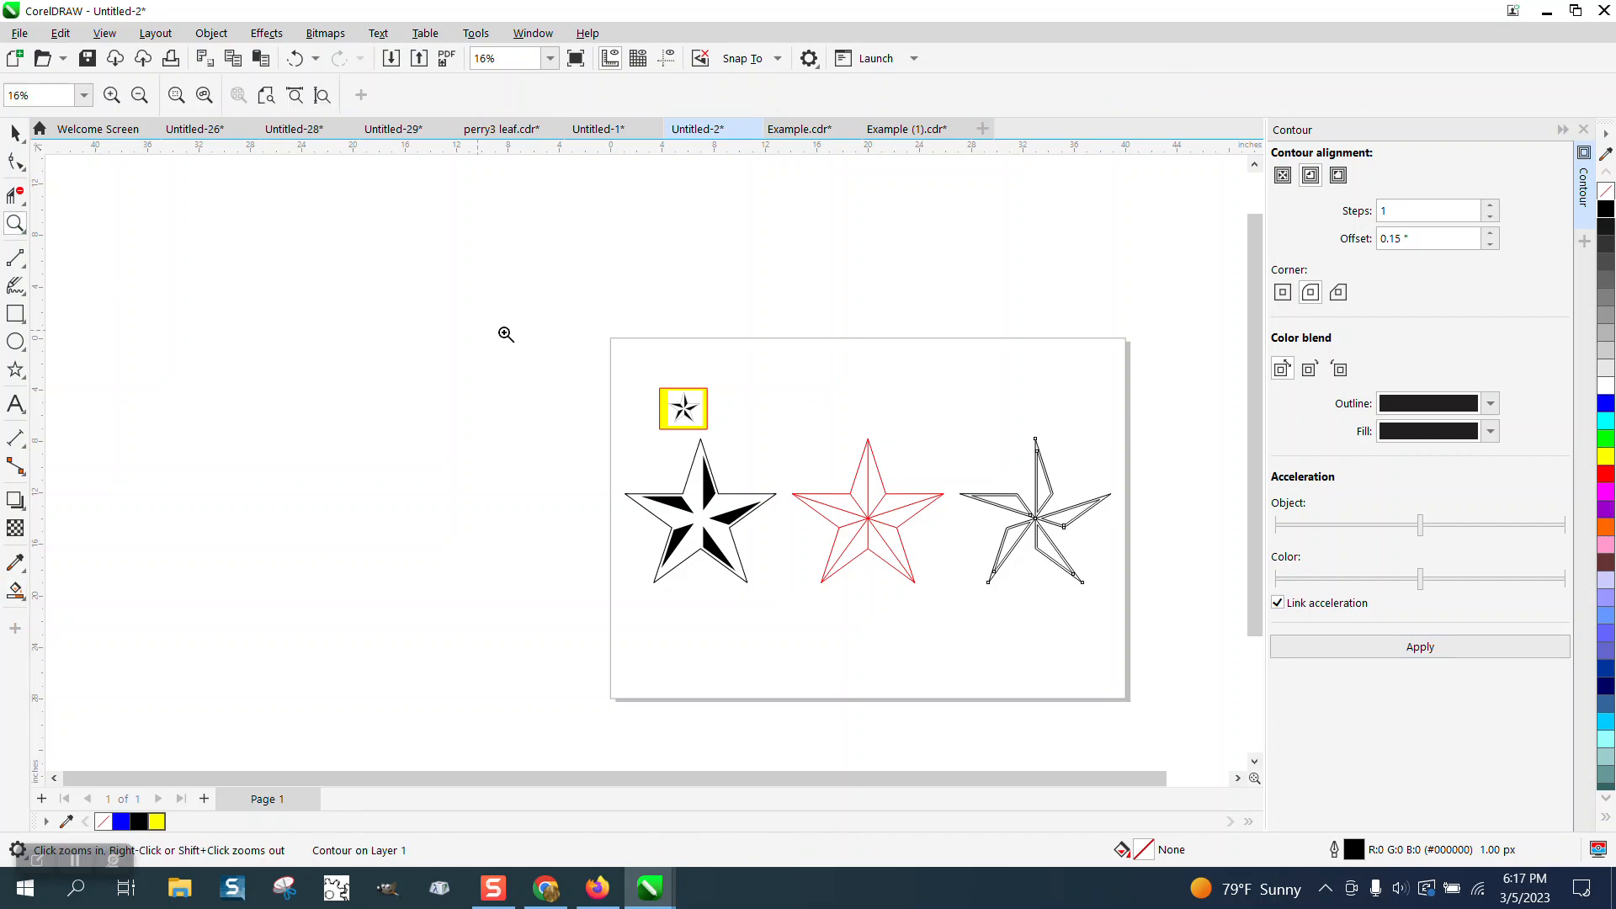
left_click(1072, 594)
left_click(15, 591)
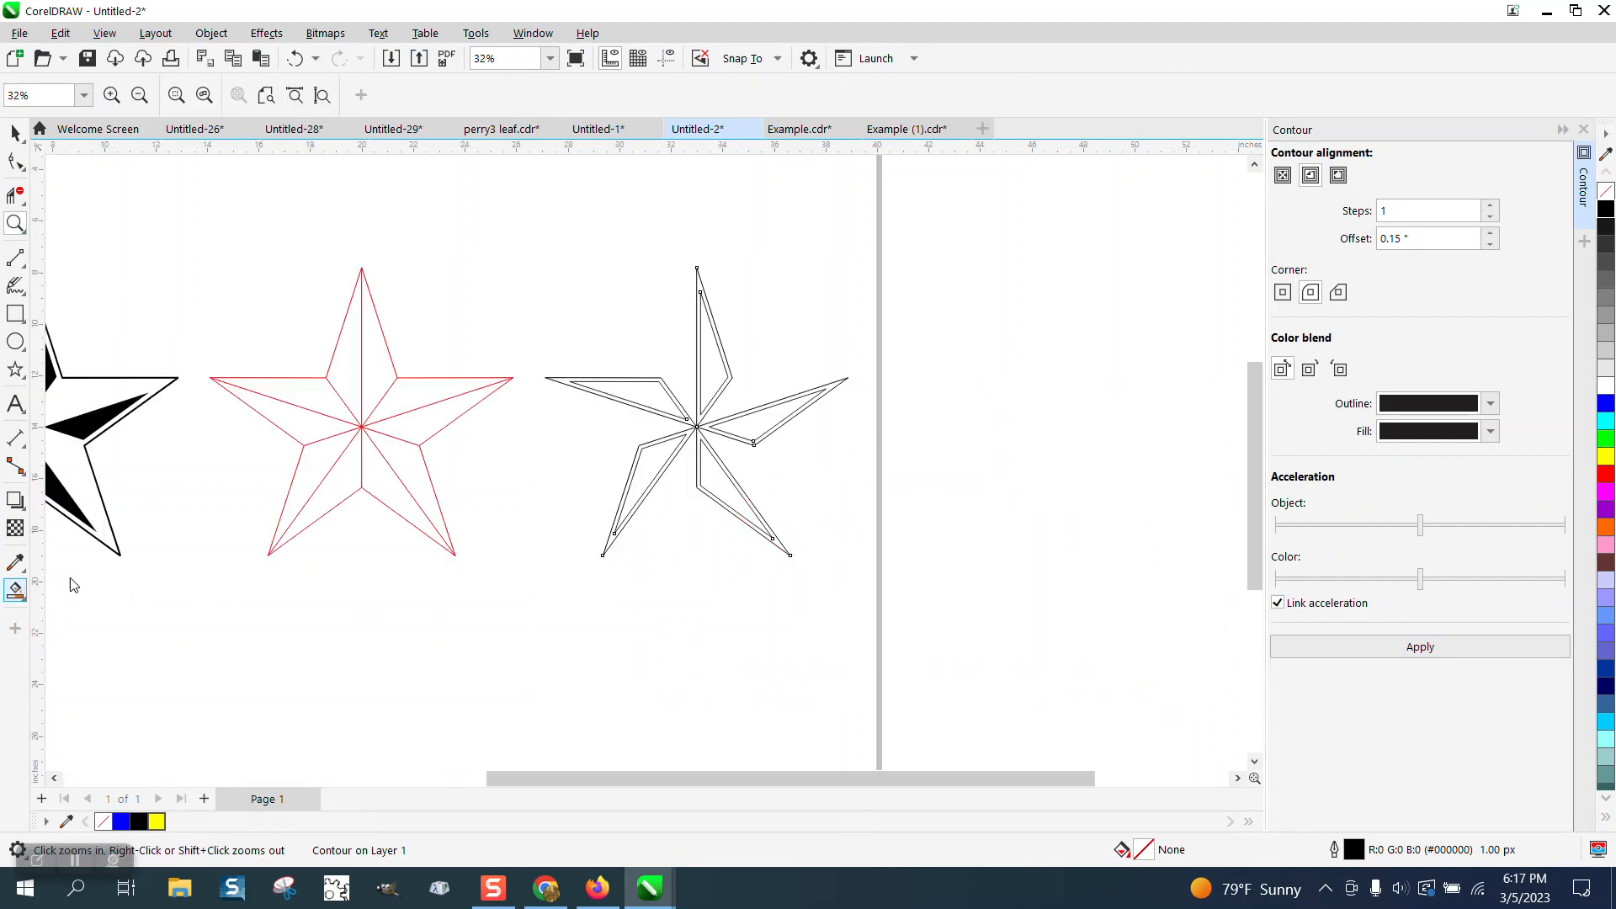
left_click(710, 358)
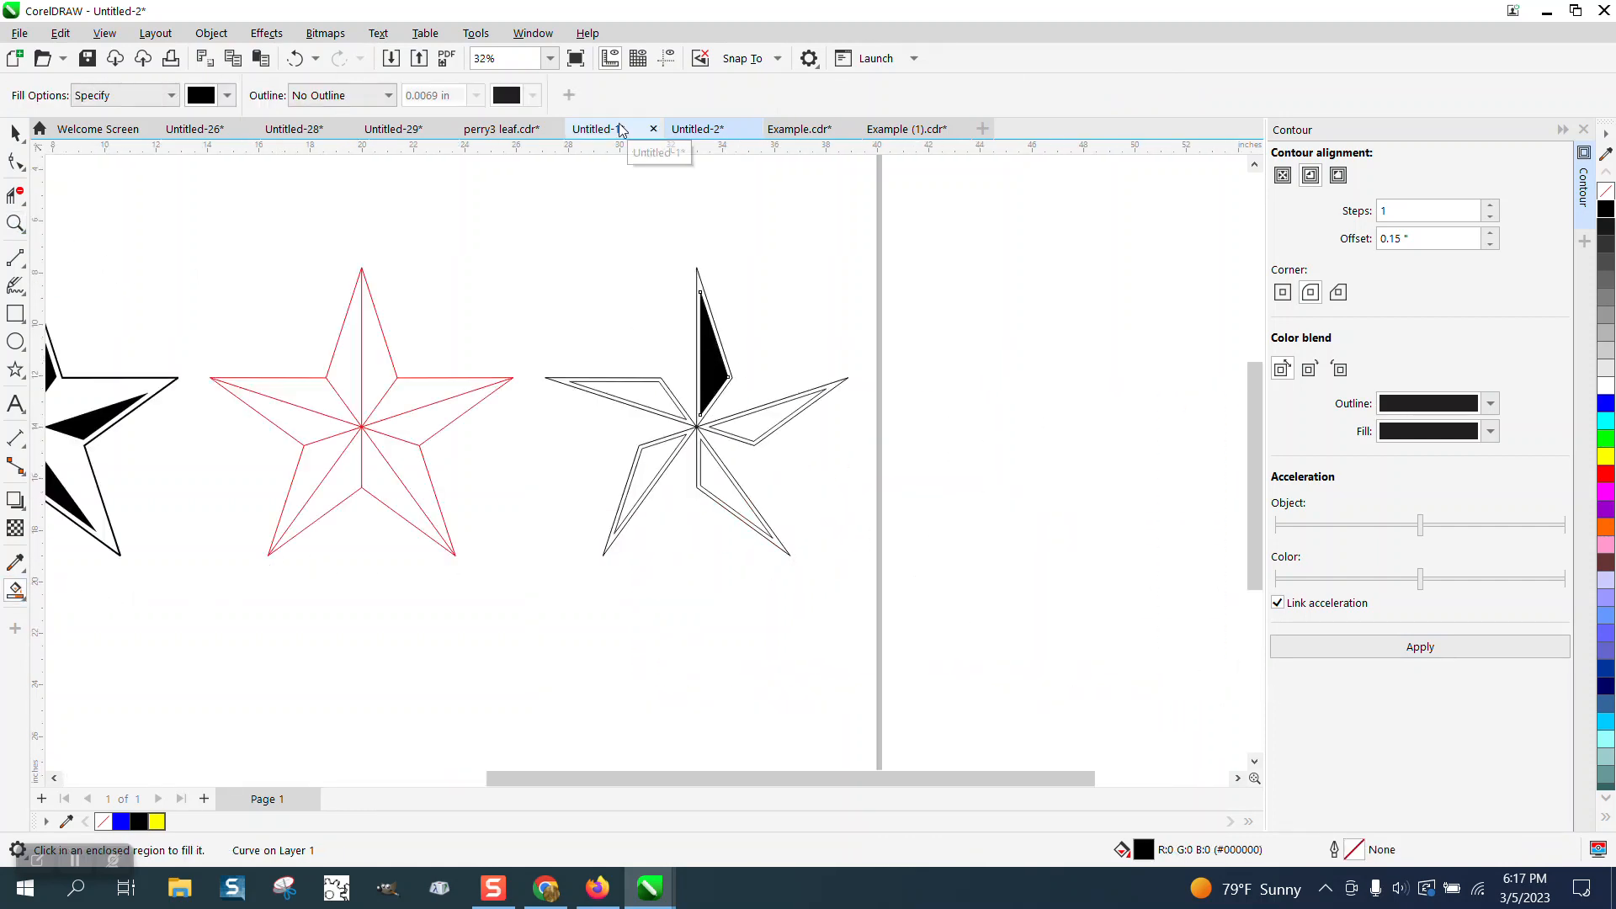
key("Left")
Smart-fill the other four contoured segments black, nudging each one 13 inches left onto the red star.
left_click(641, 398)
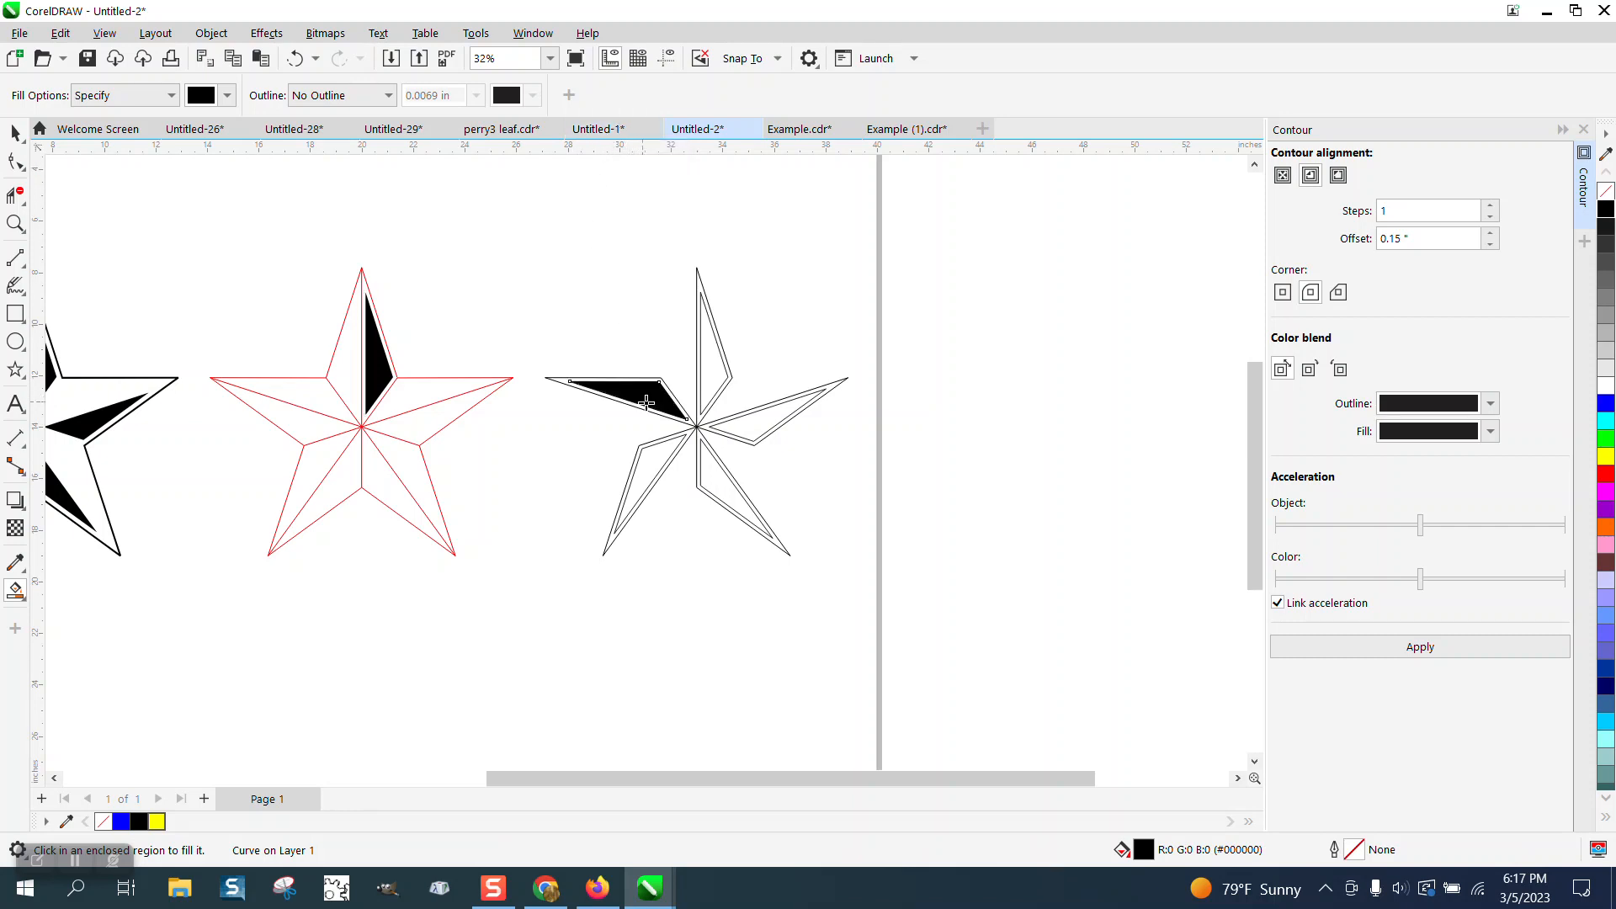
key("Left")
left_click(653, 449)
key("Left")
left_click(713, 483)
key("Left")
left_click(754, 427)
key("Left")
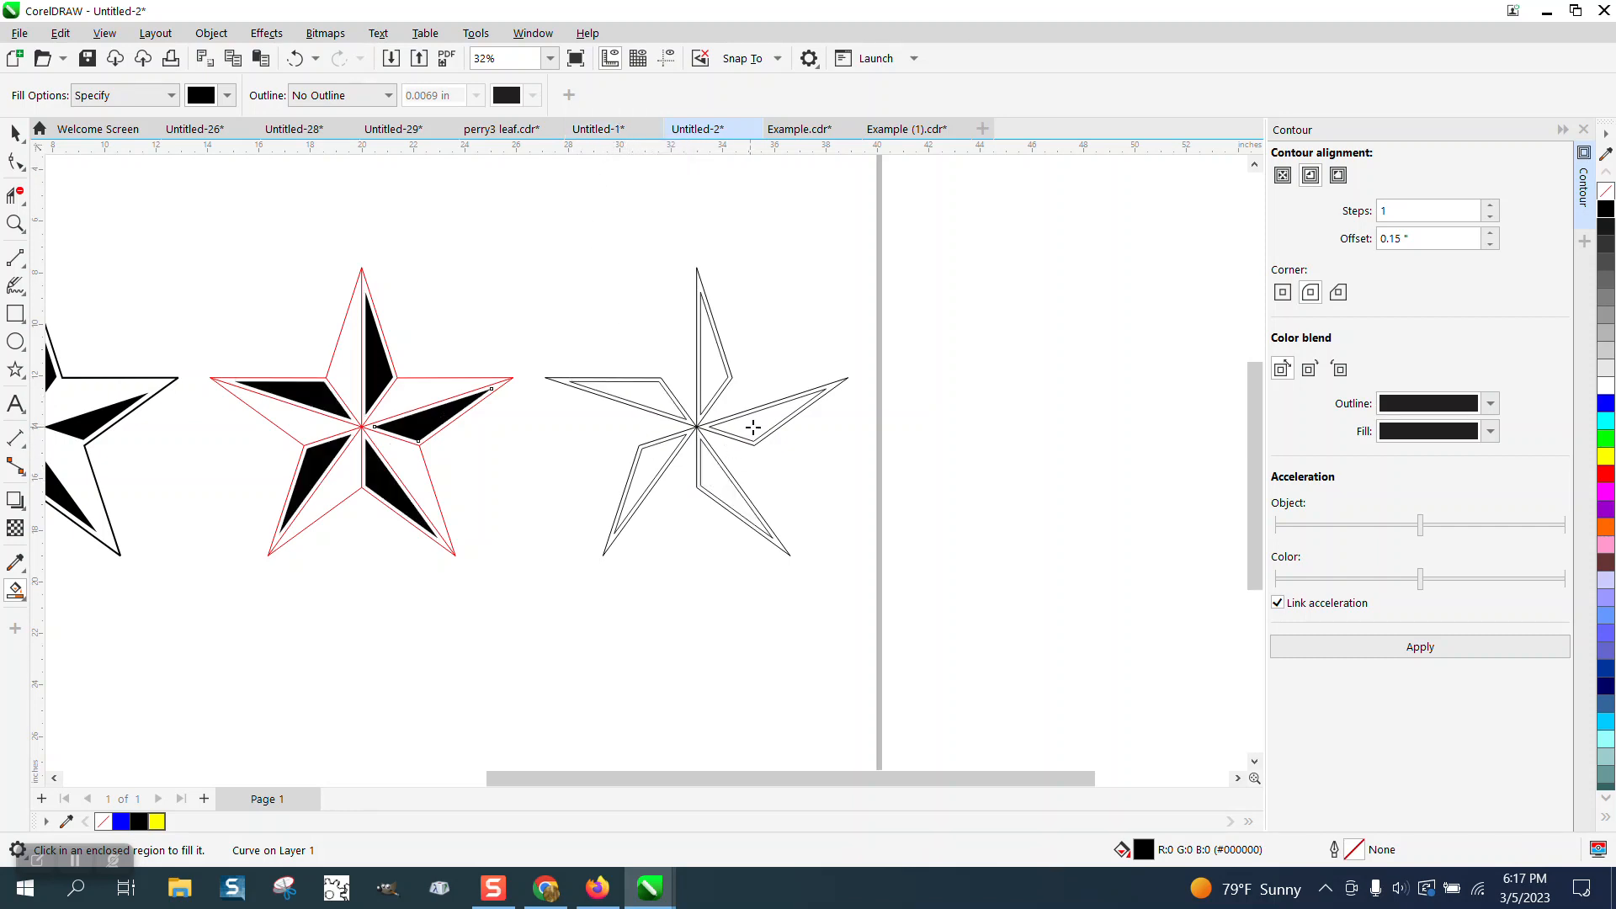
Select the whole contoured outline group and nudge it 13 inches right, off the page.
left_click(15, 132)
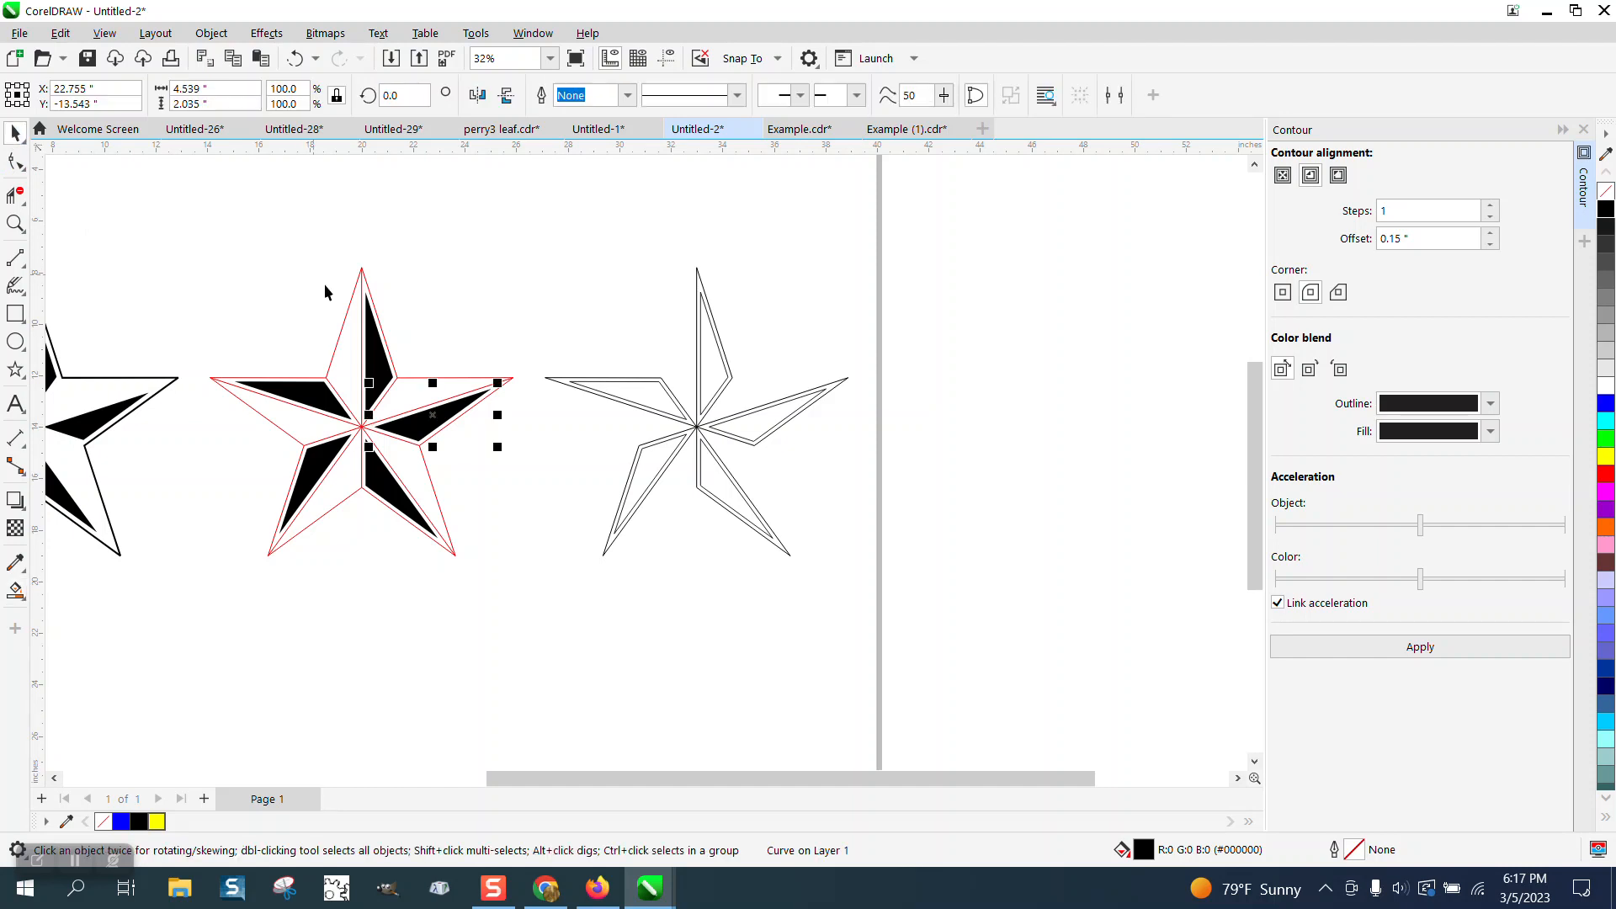
left_click_drag(547, 262, 1047, 618)
key("Right")
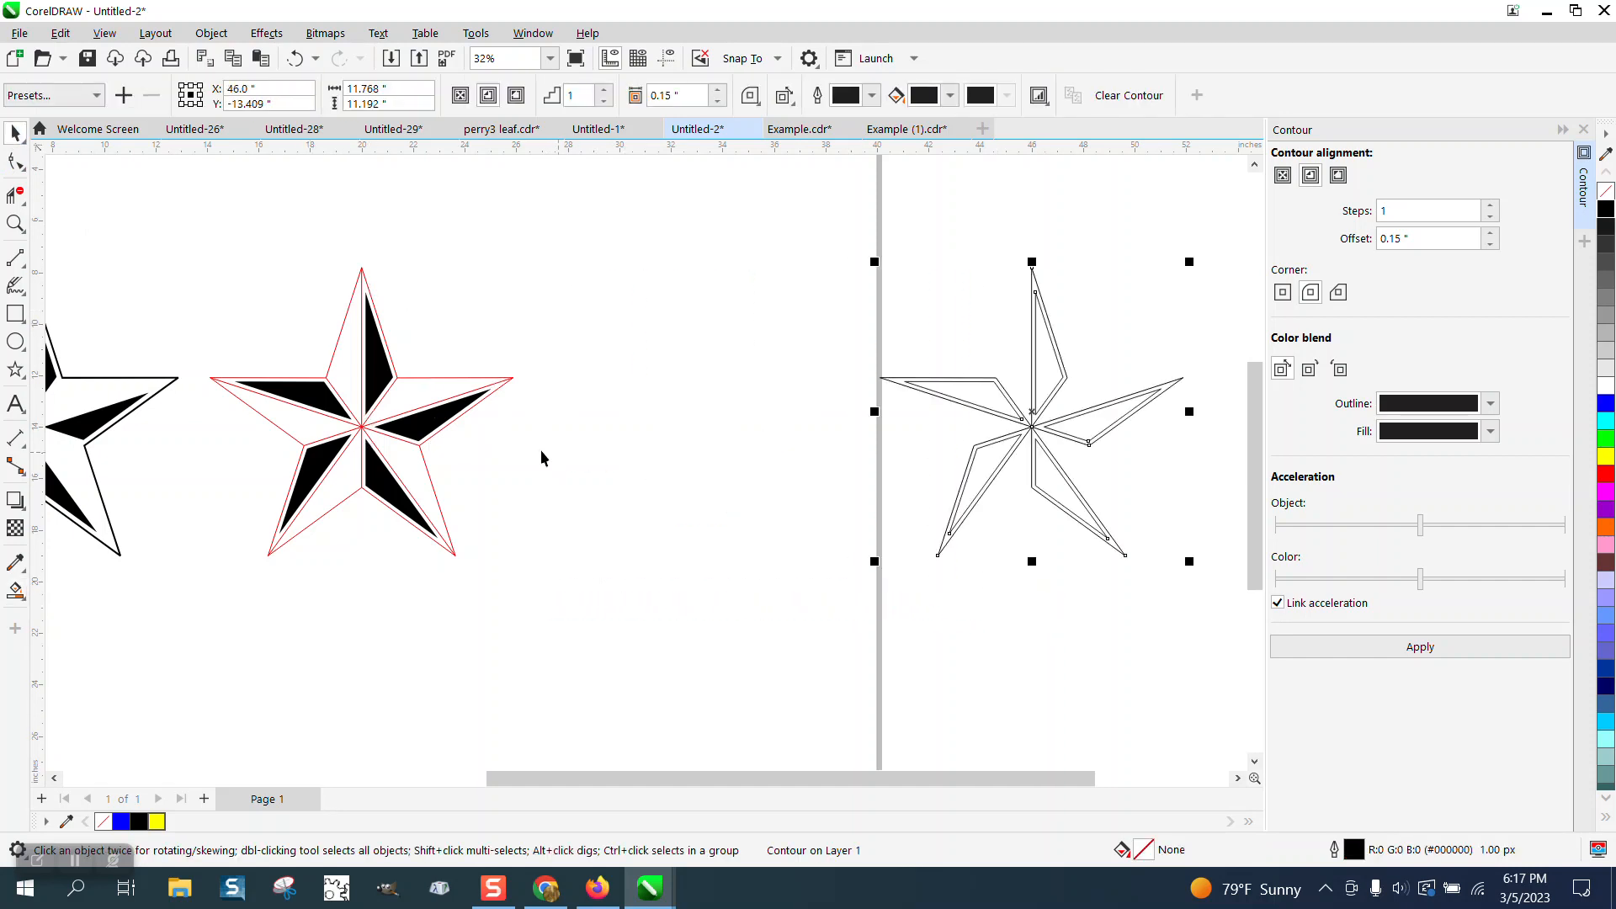
Nudge the red star outline 13 inches right, and shift one long red diagonal line 26 inches right over the contoured group.
left_click(514, 385)
key("Right")
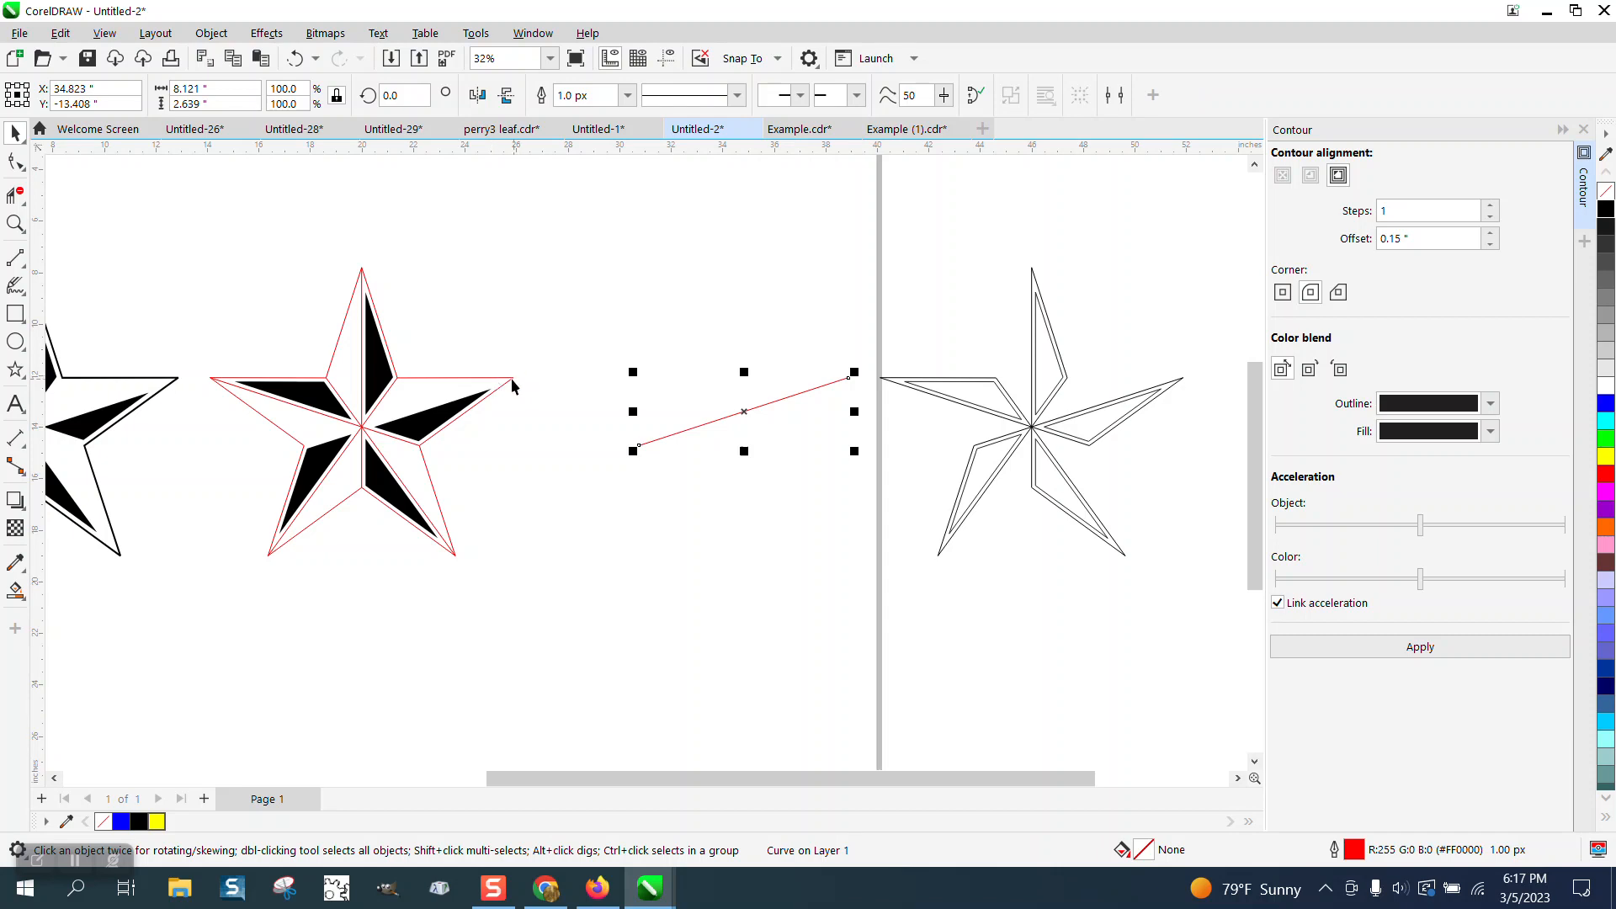
left_click(513, 384)
key("Right")
left_click(728, 418)
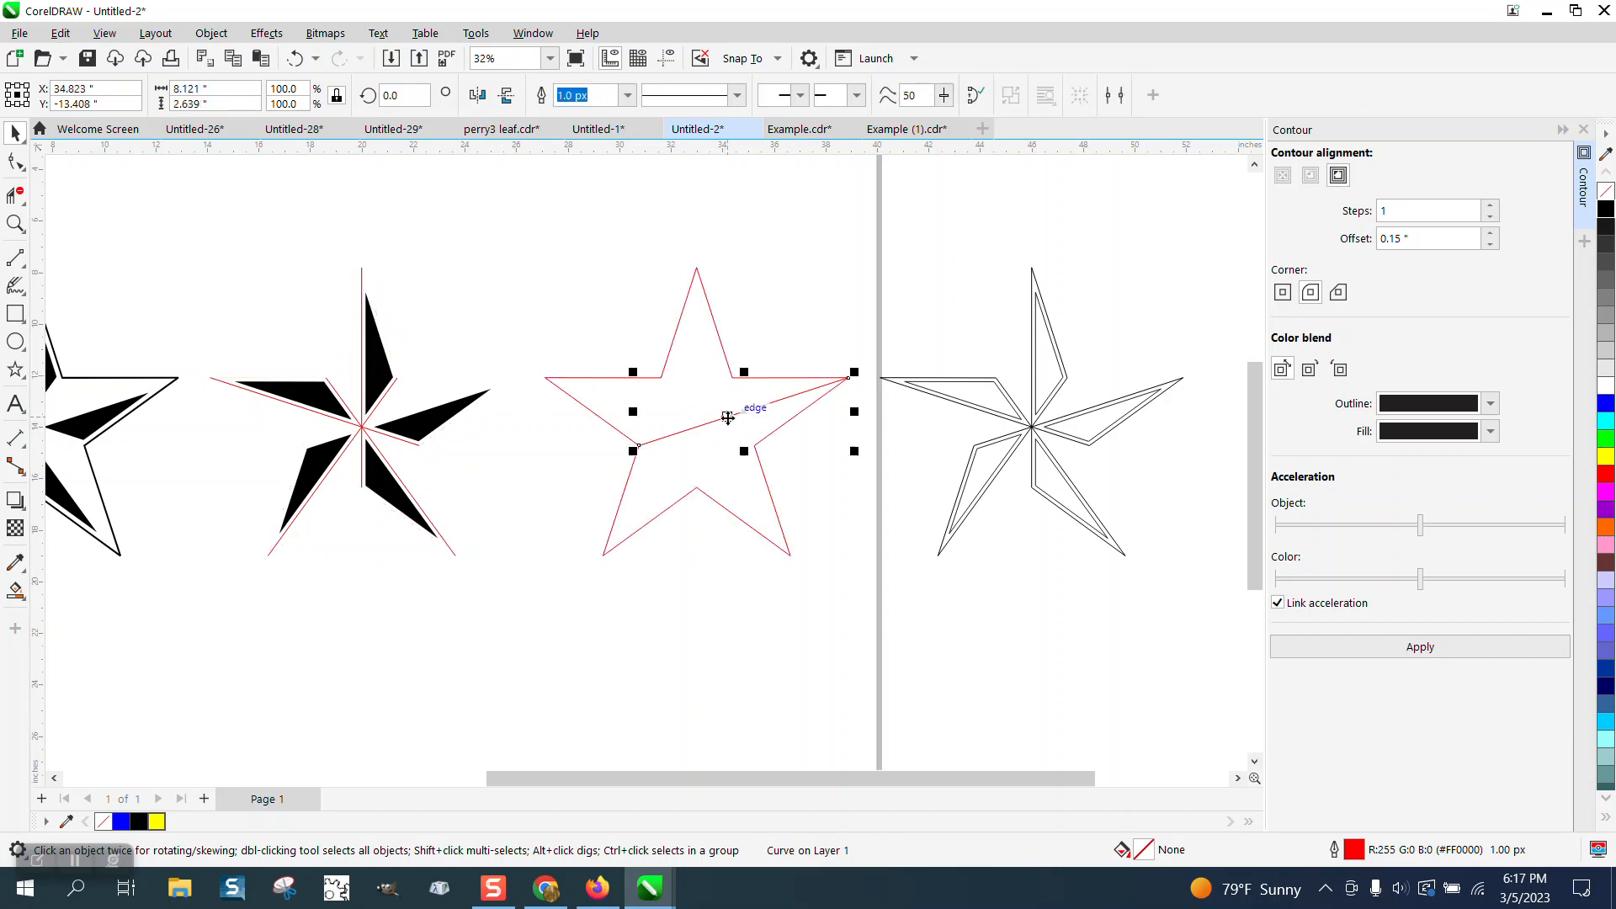
key("Right")
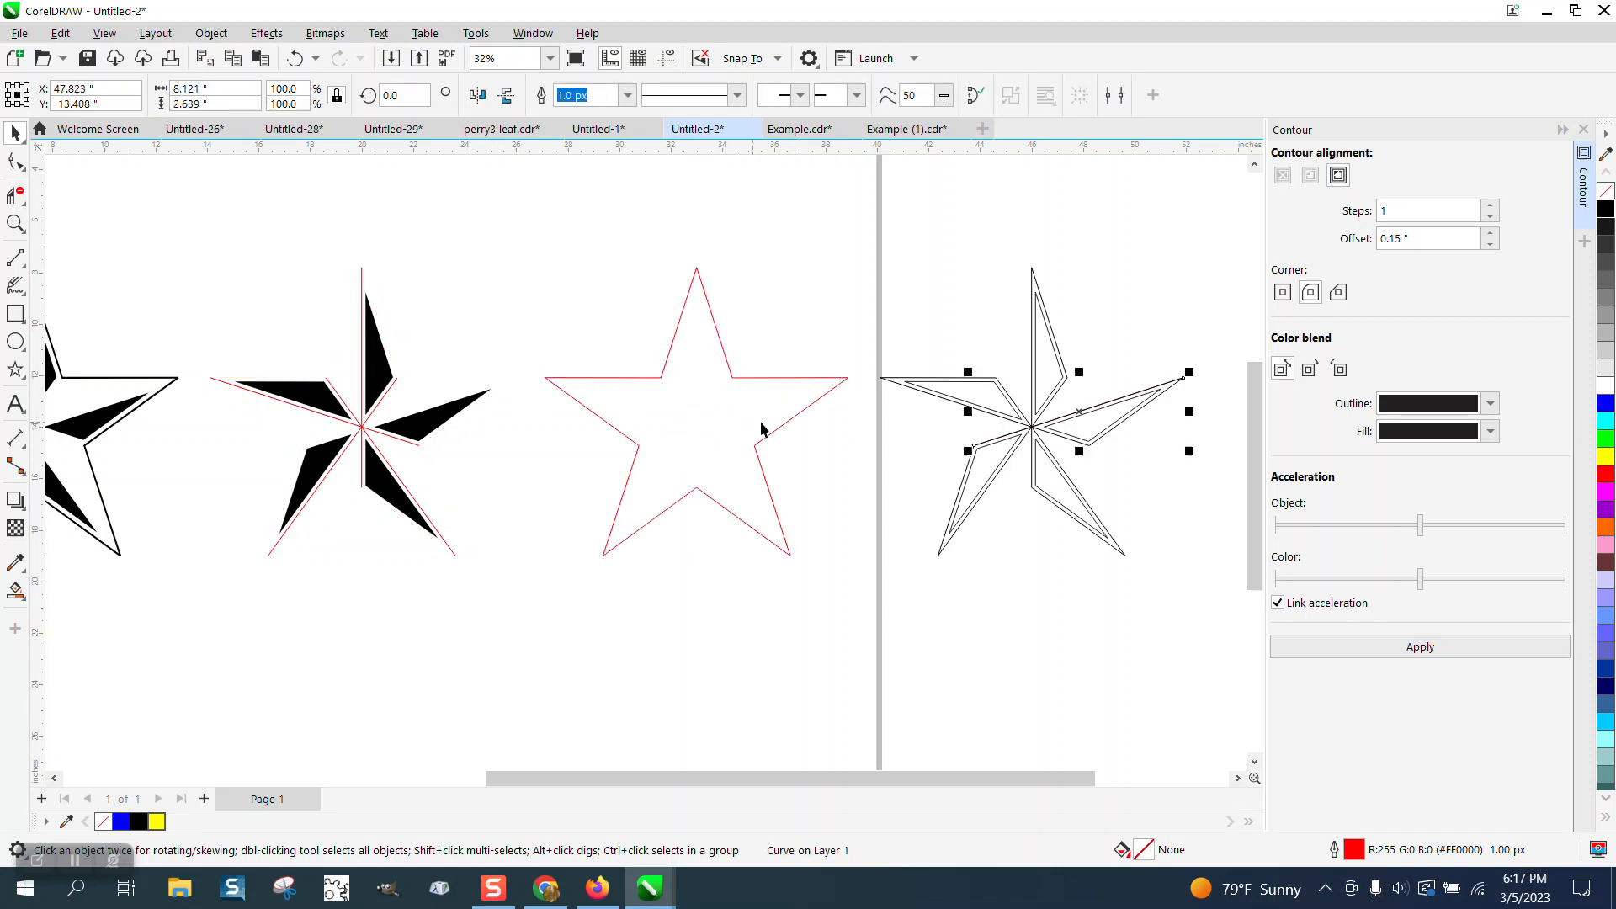
key("Escape")
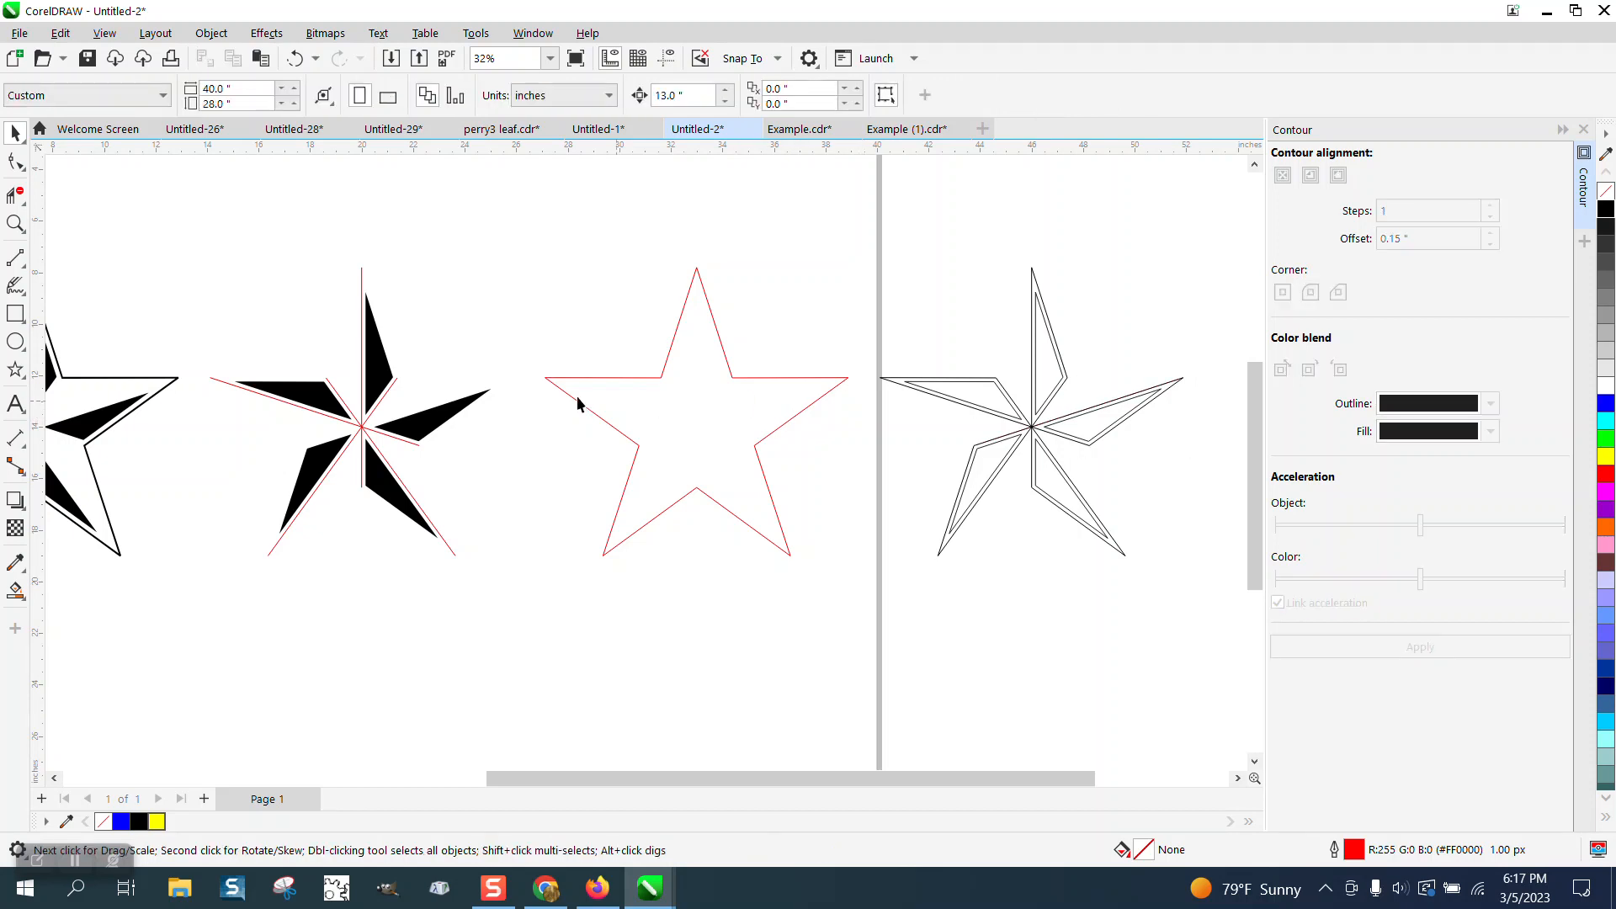
Nudge each of the five black segments 13 inches right into the empty red star outline.
left_click(387, 374)
key("Right")
left_click(328, 403)
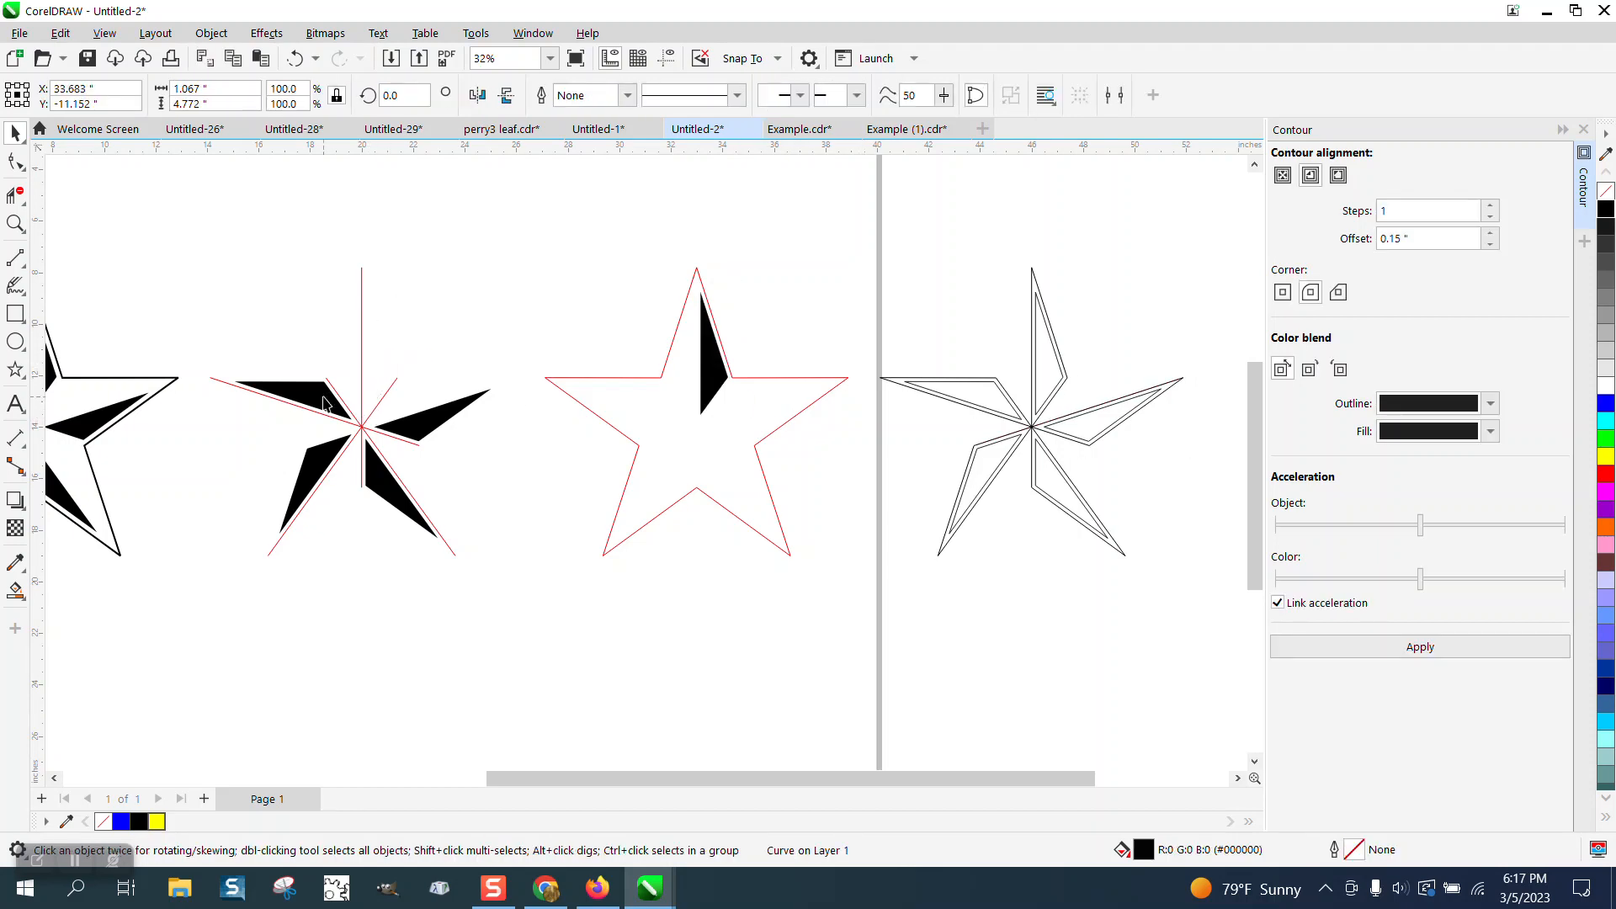
key("Right")
left_click(330, 463)
key("Right")
left_click(375, 478)
key("Right")
left_click(423, 434)
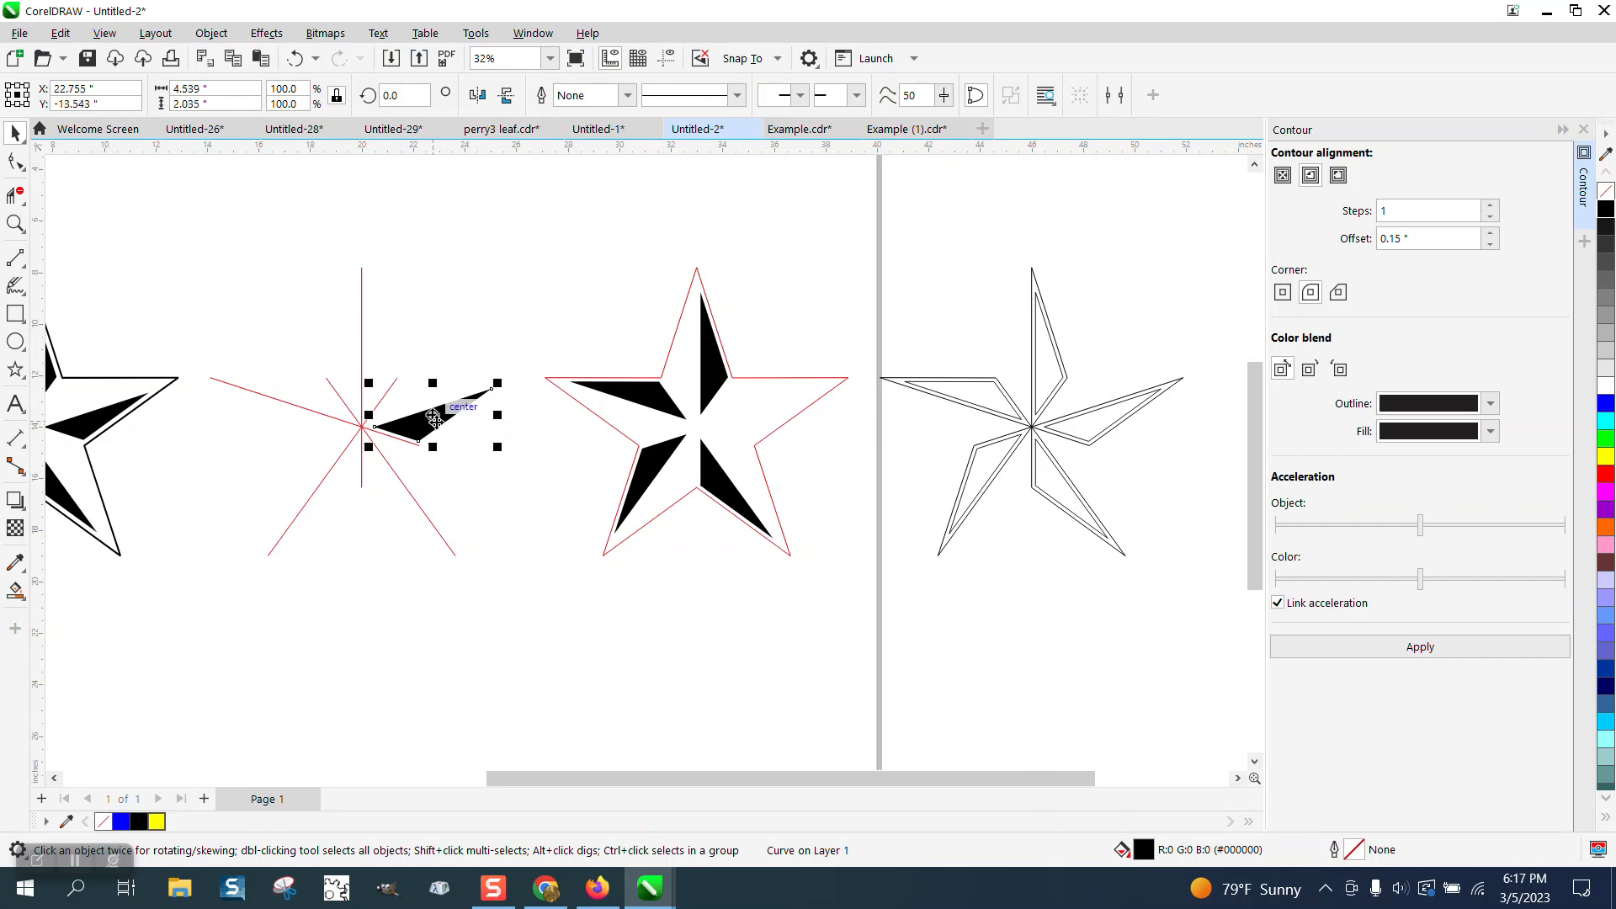
key("Right")
scroll(575, 417, "down", 1)
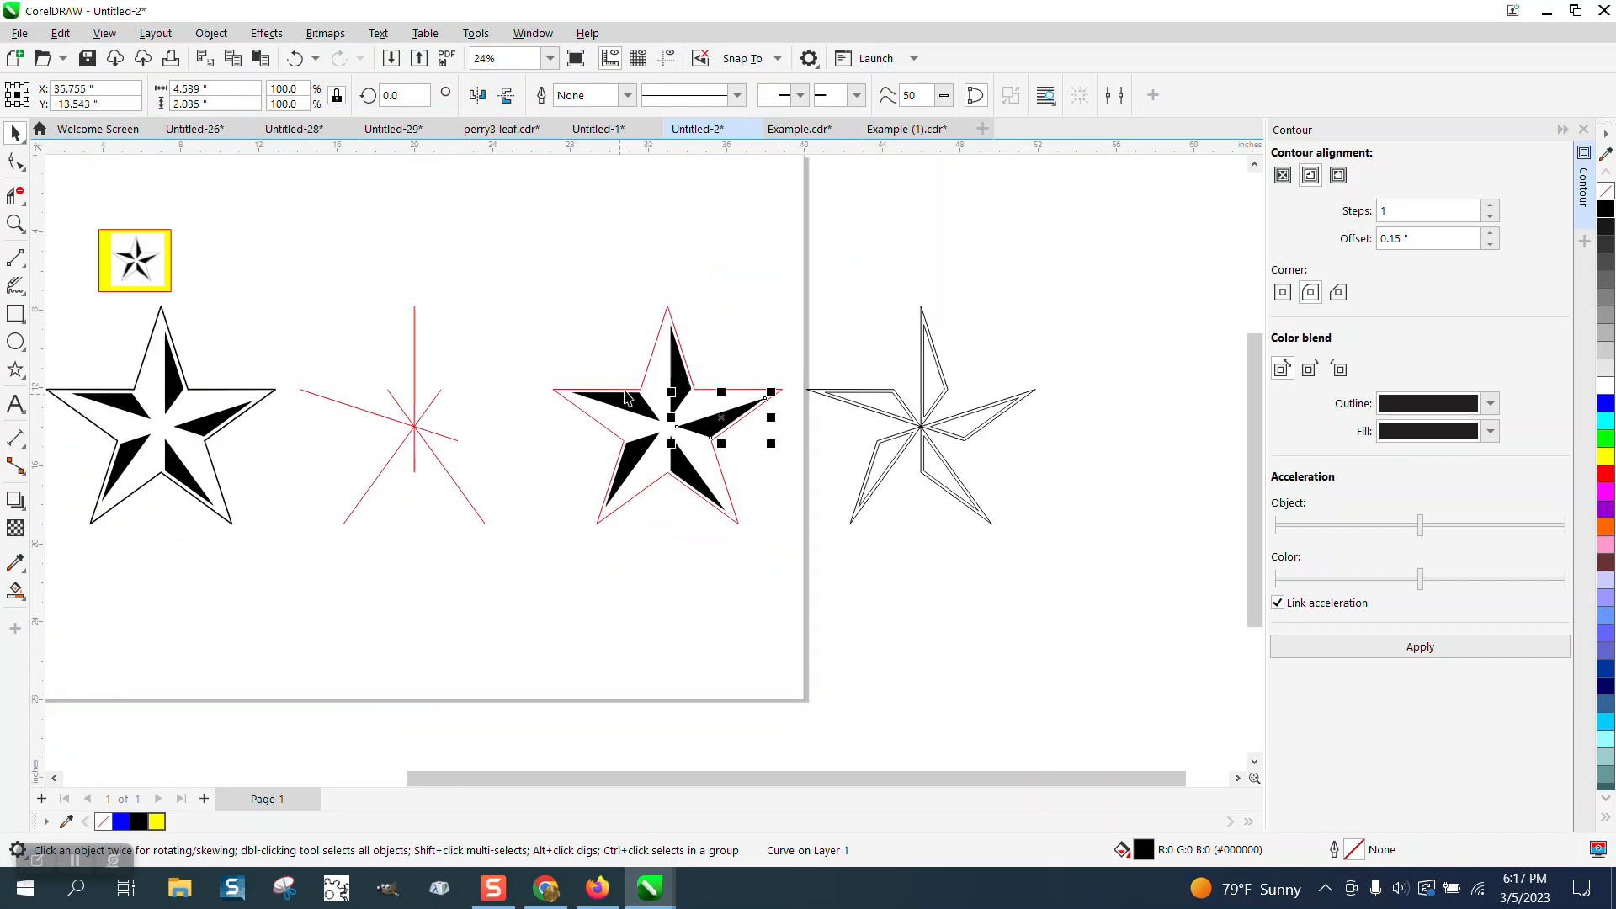
left_click(680, 316)
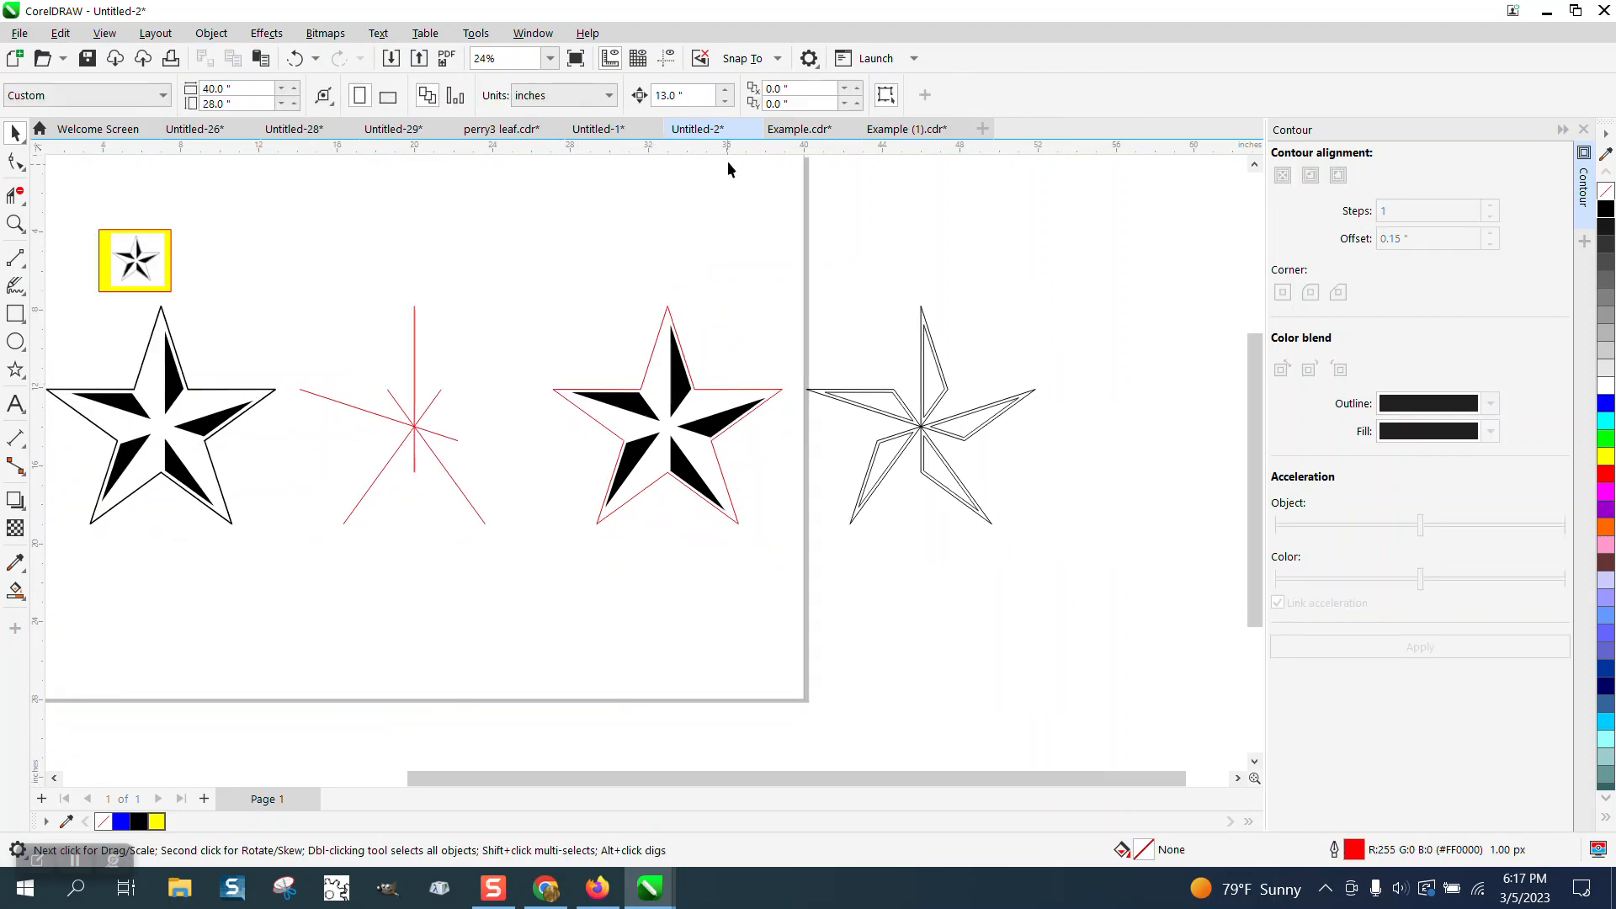
left_click(1605, 211)
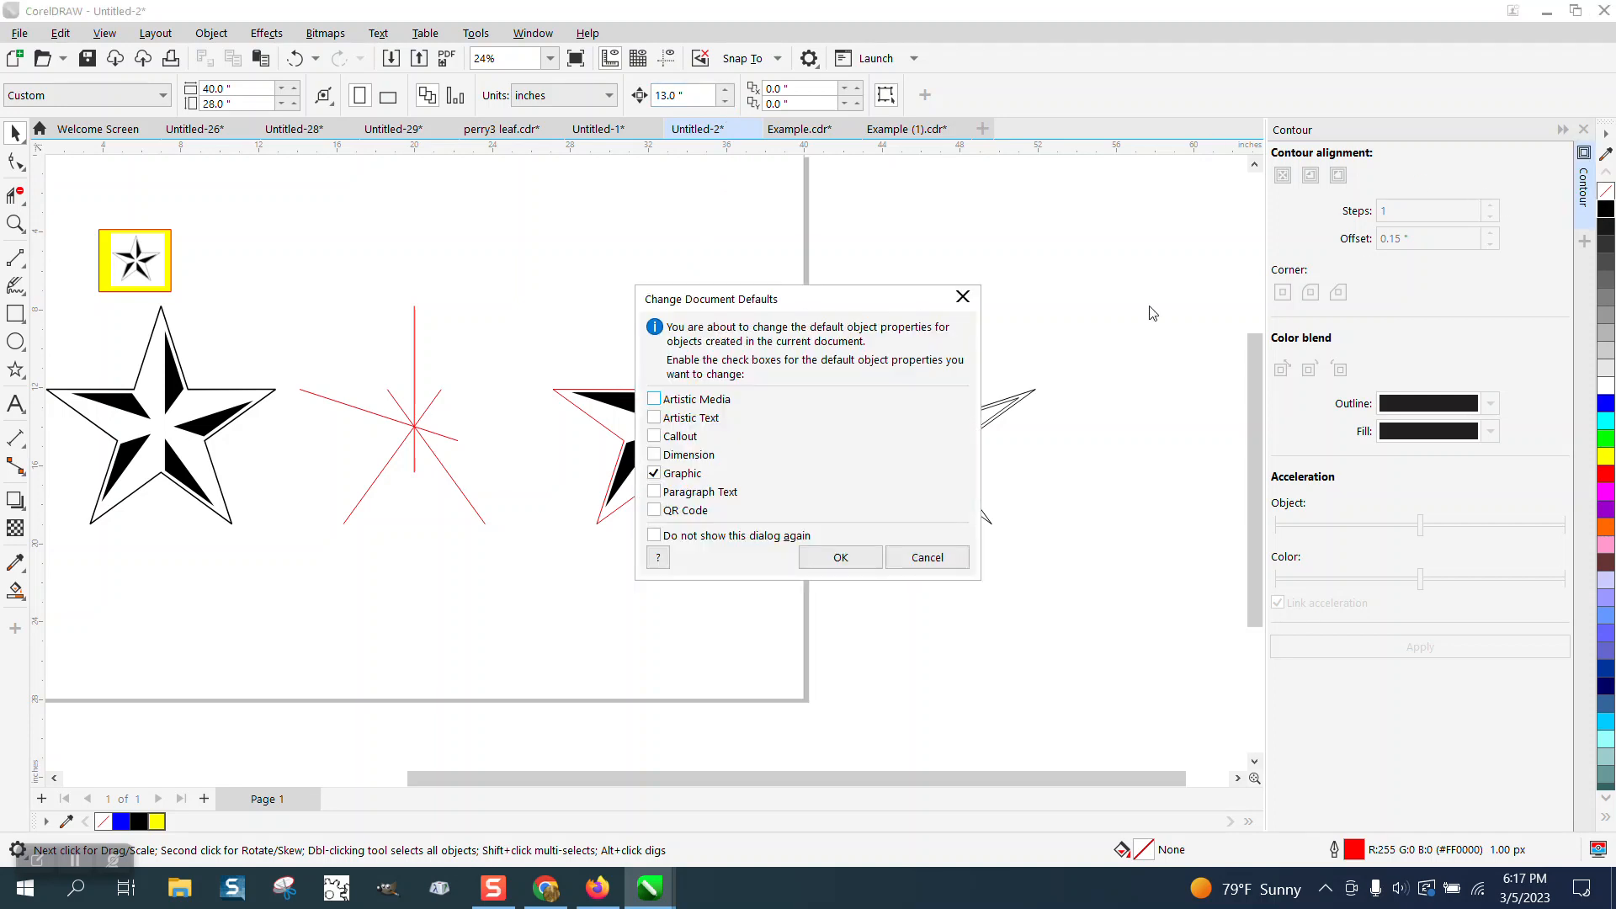
left_click(926, 557)
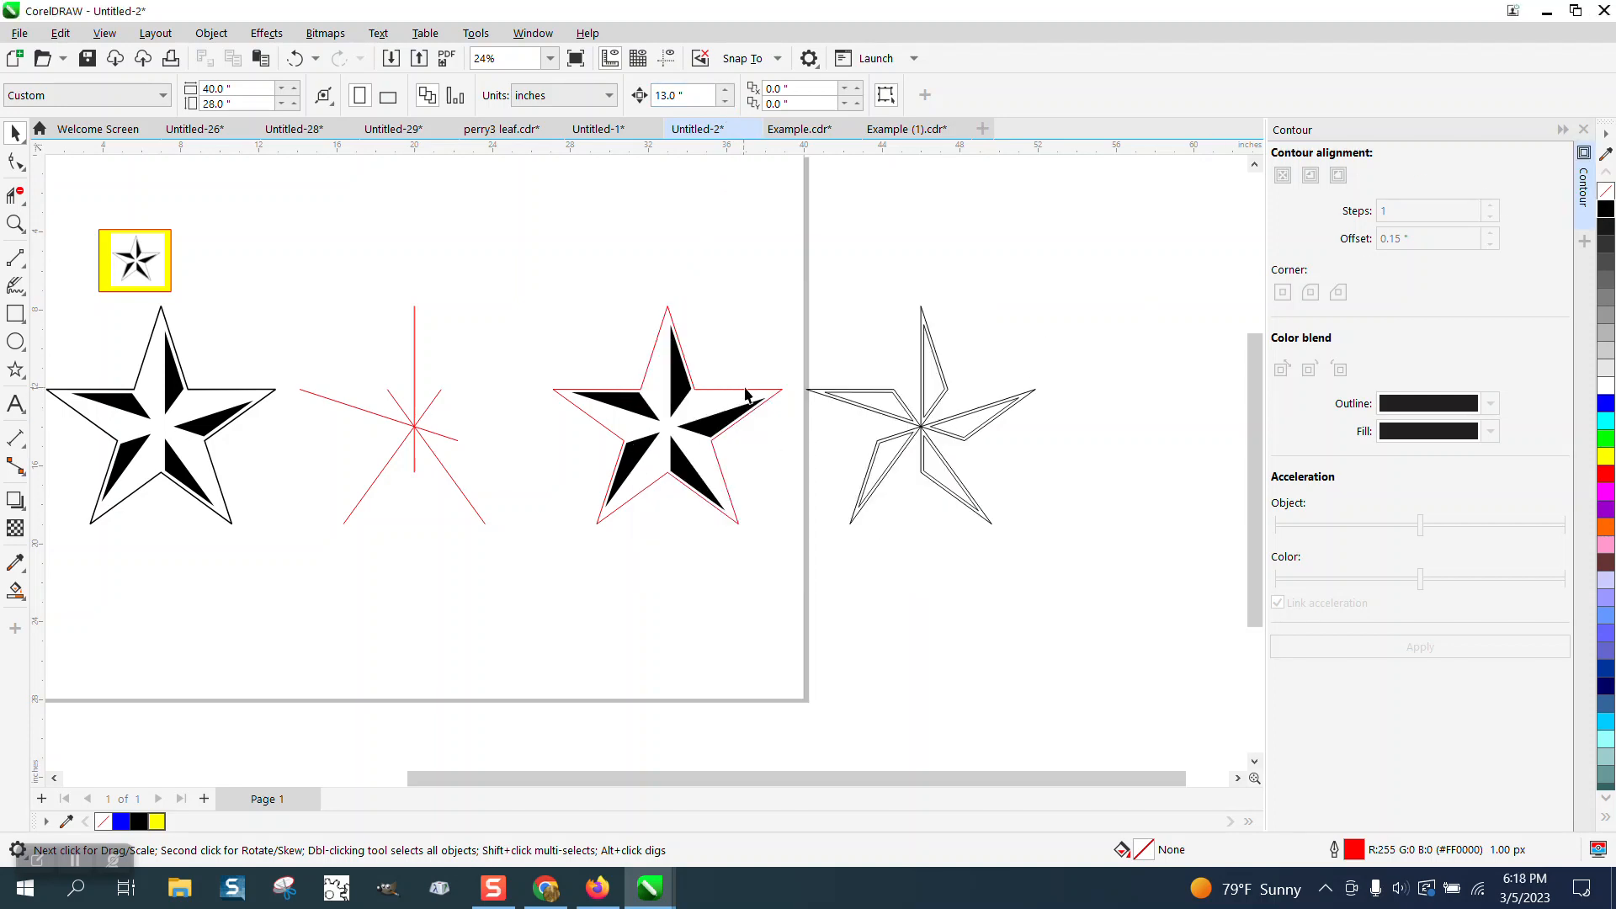
Change the red star's outline color to black and its outline width to 20 px.
left_click(774, 402)
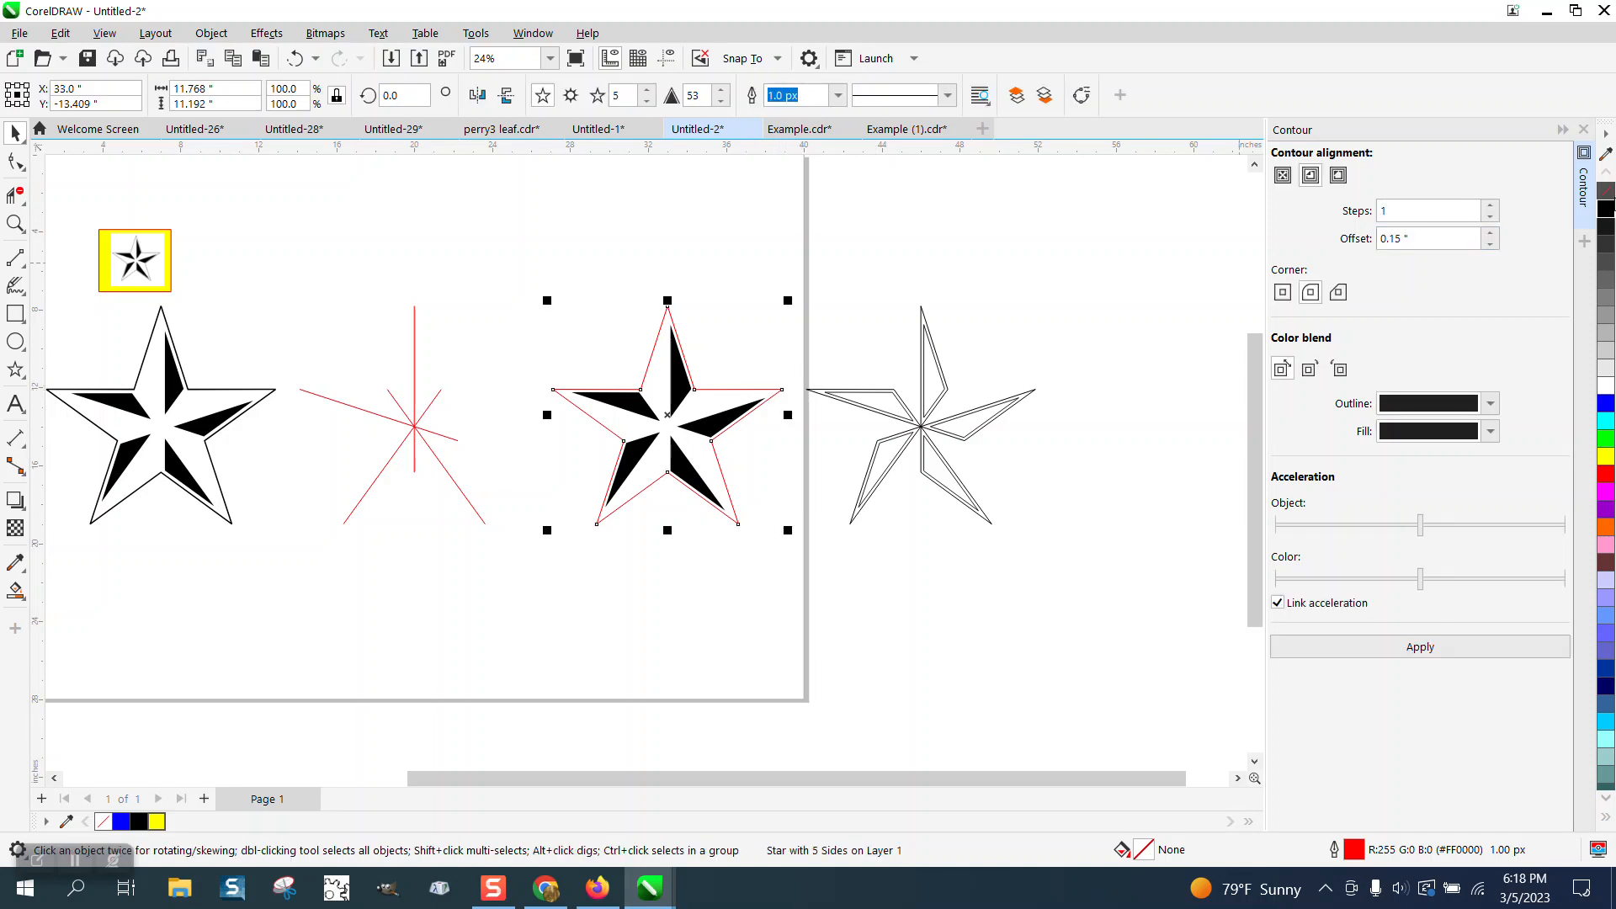
right_click(1607, 212)
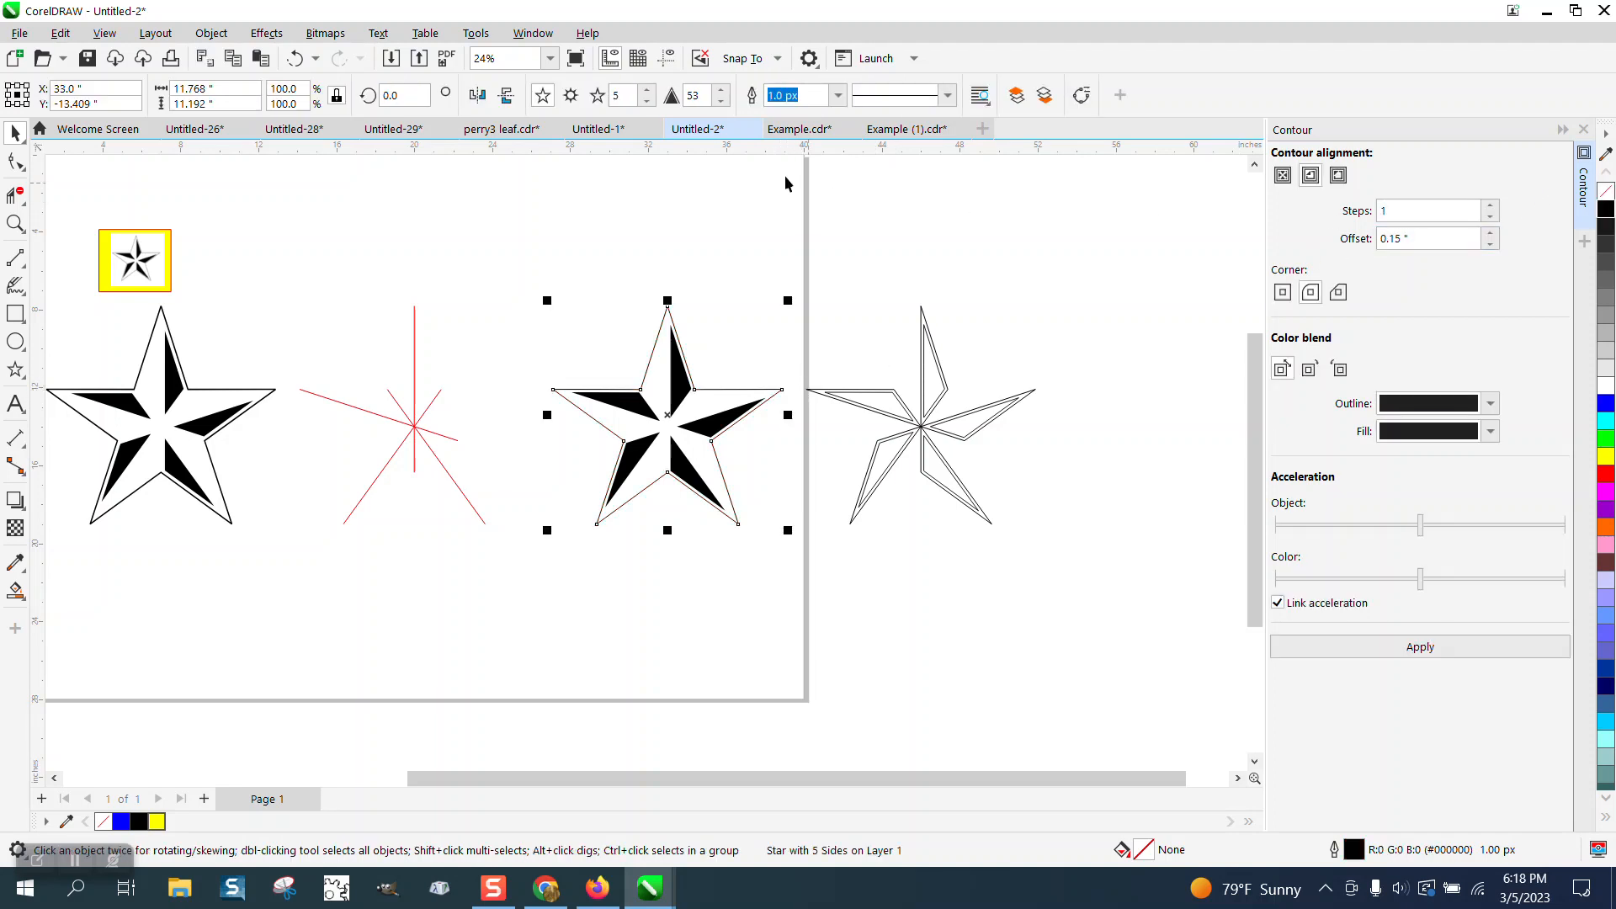
left_click(838, 95)
left_click(774, 260)
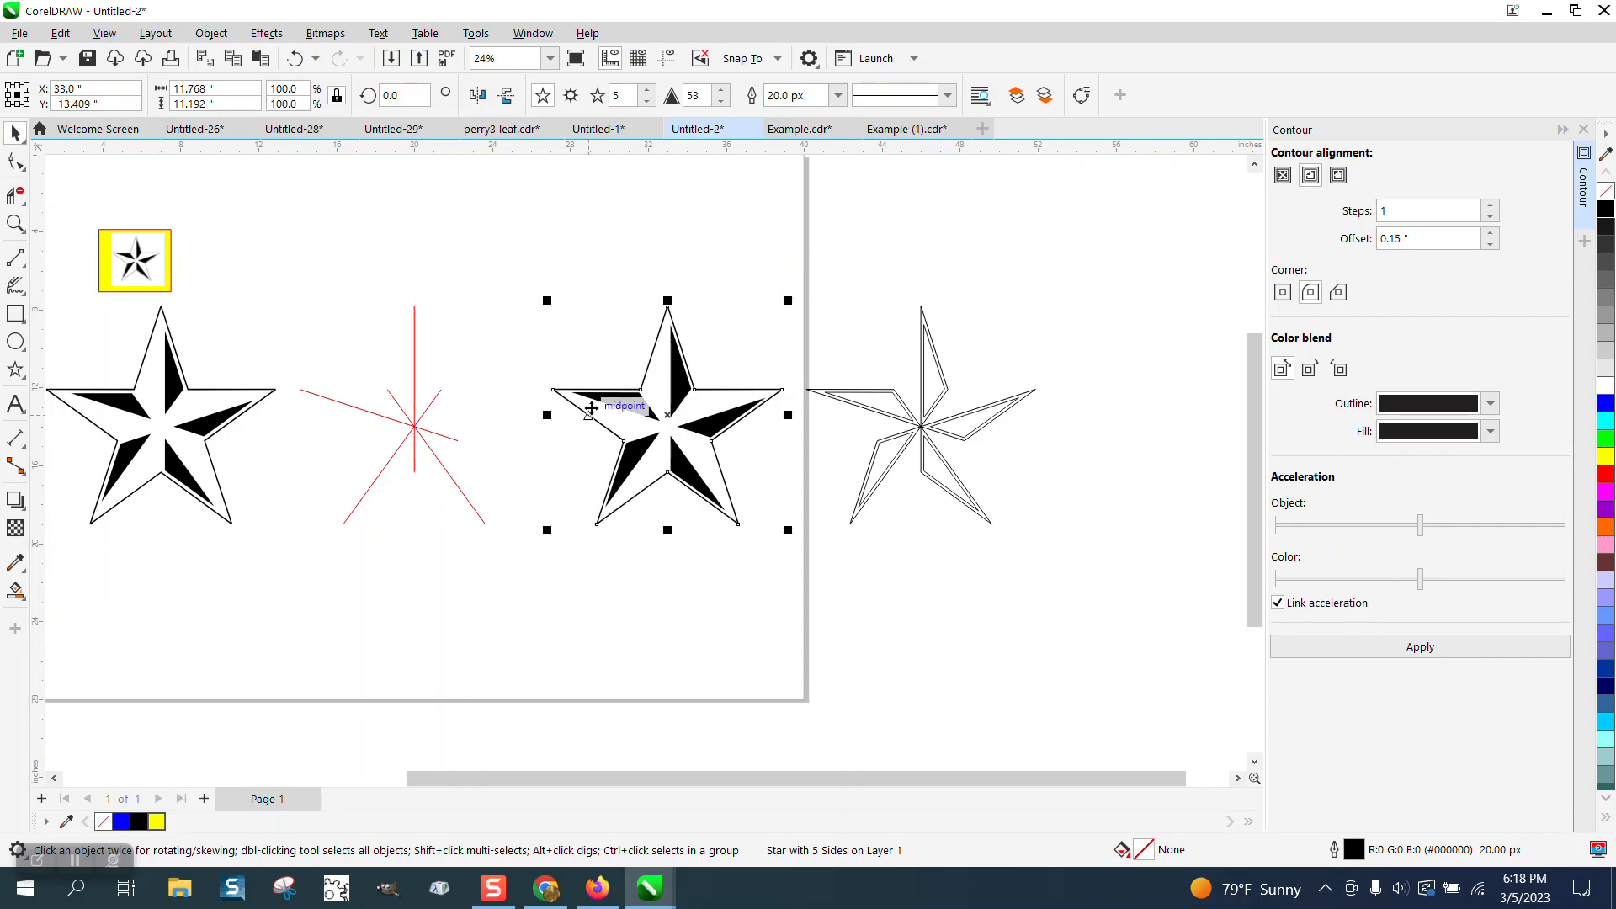
Select the finished star with its five black segments and move it up beside the yellow-framed reference image.
left_click_drag(534, 291, 799, 549)
scroll(811, 538, "down", 1)
left_click_drag(700, 436, 412, 315)
Examine the reference star's outline and segment edges up close and compare them with the recreated star.
left_click(15, 223)
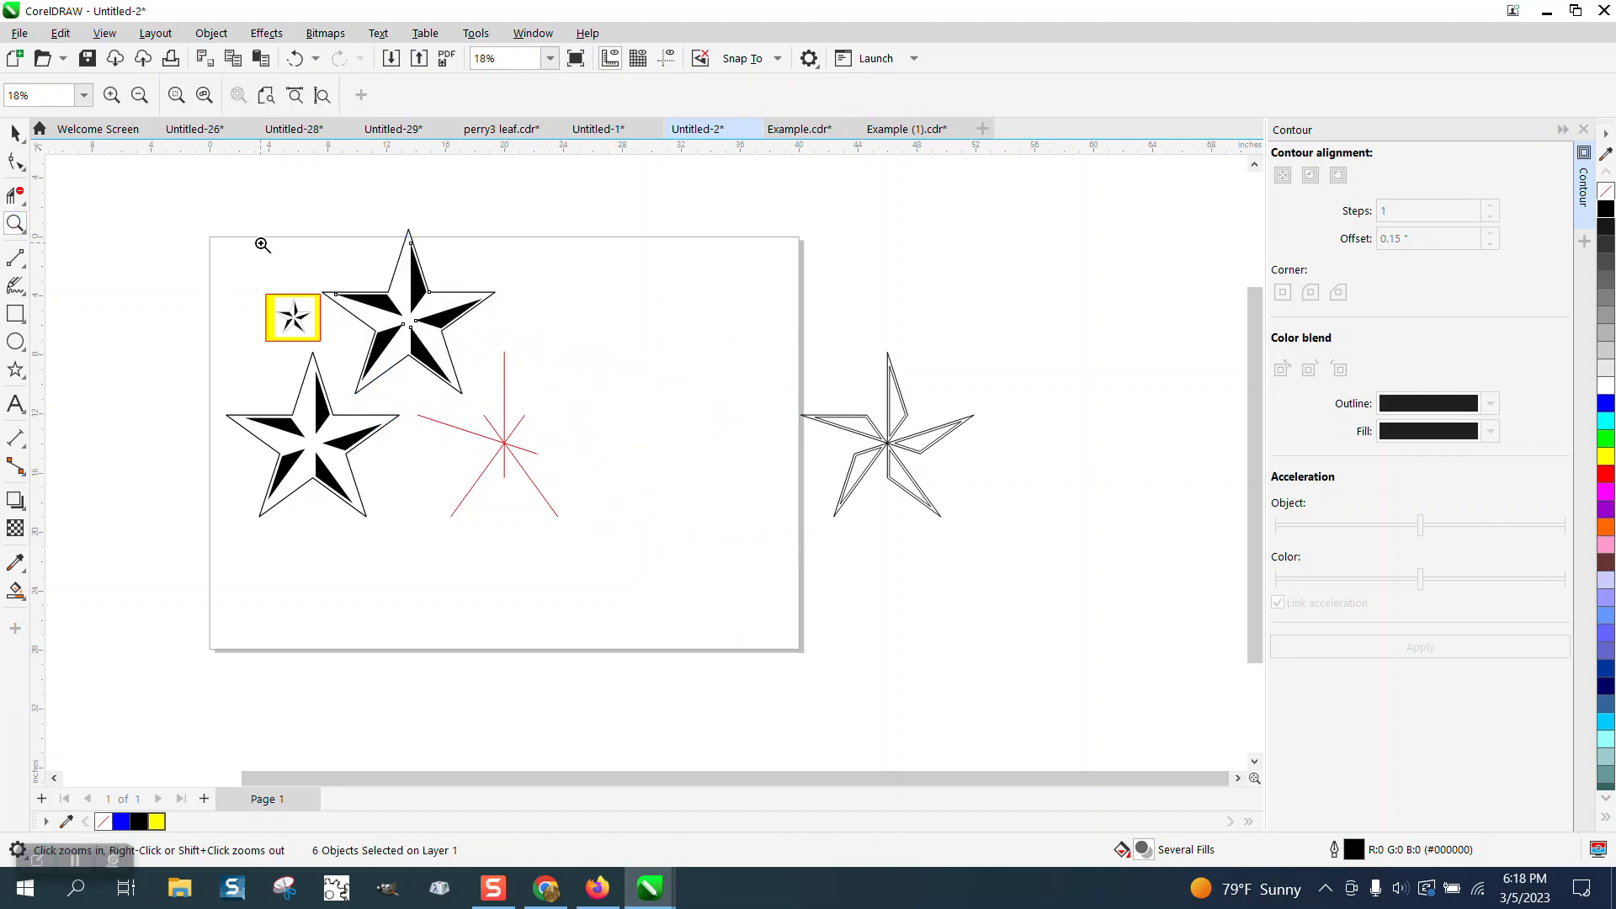
left_click_drag(259, 245, 541, 451)
left_click_drag(295, 277, 461, 435)
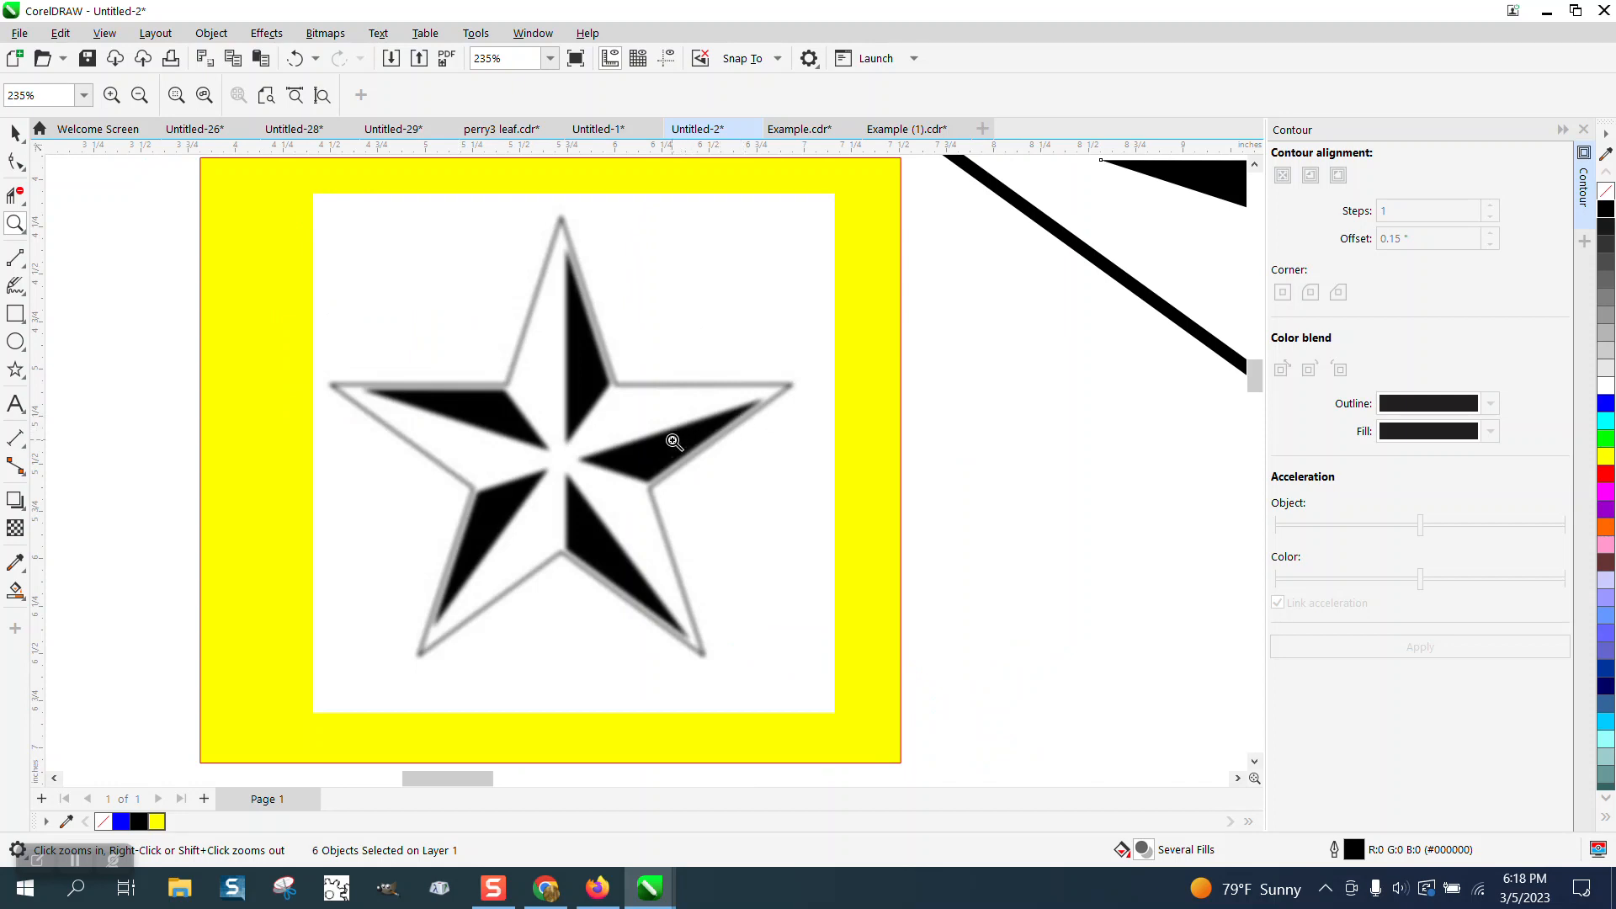
scroll(669, 434, "down", 2)
left_click_drag(638, 416, 800, 508)
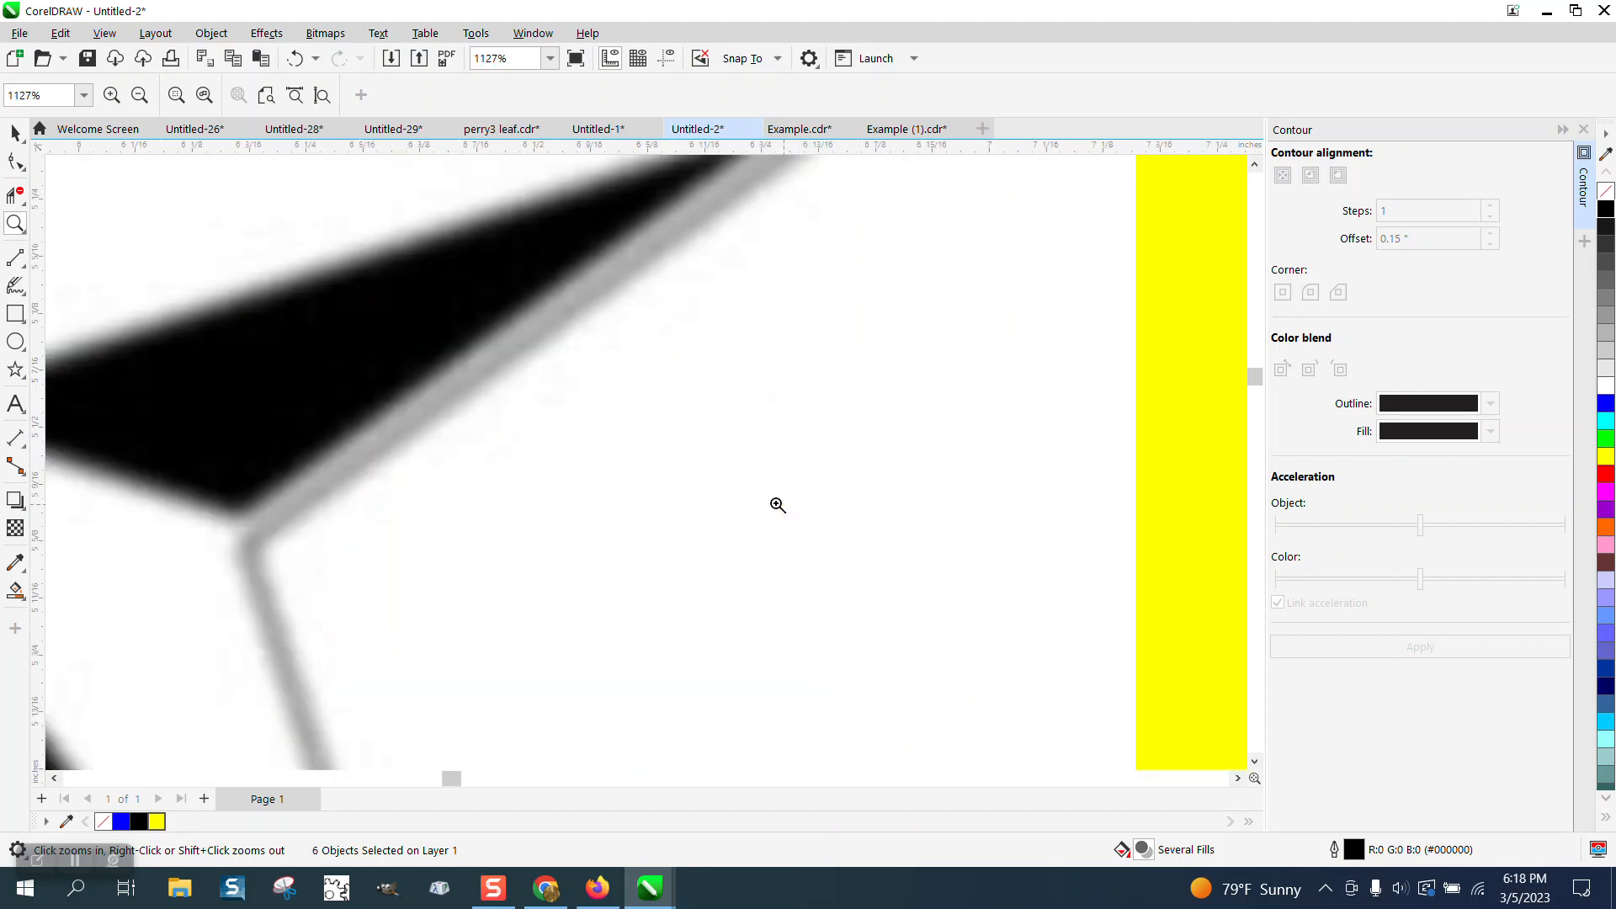
scroll(457, 435, "down", 8)
scroll(458, 434, "down", 10)
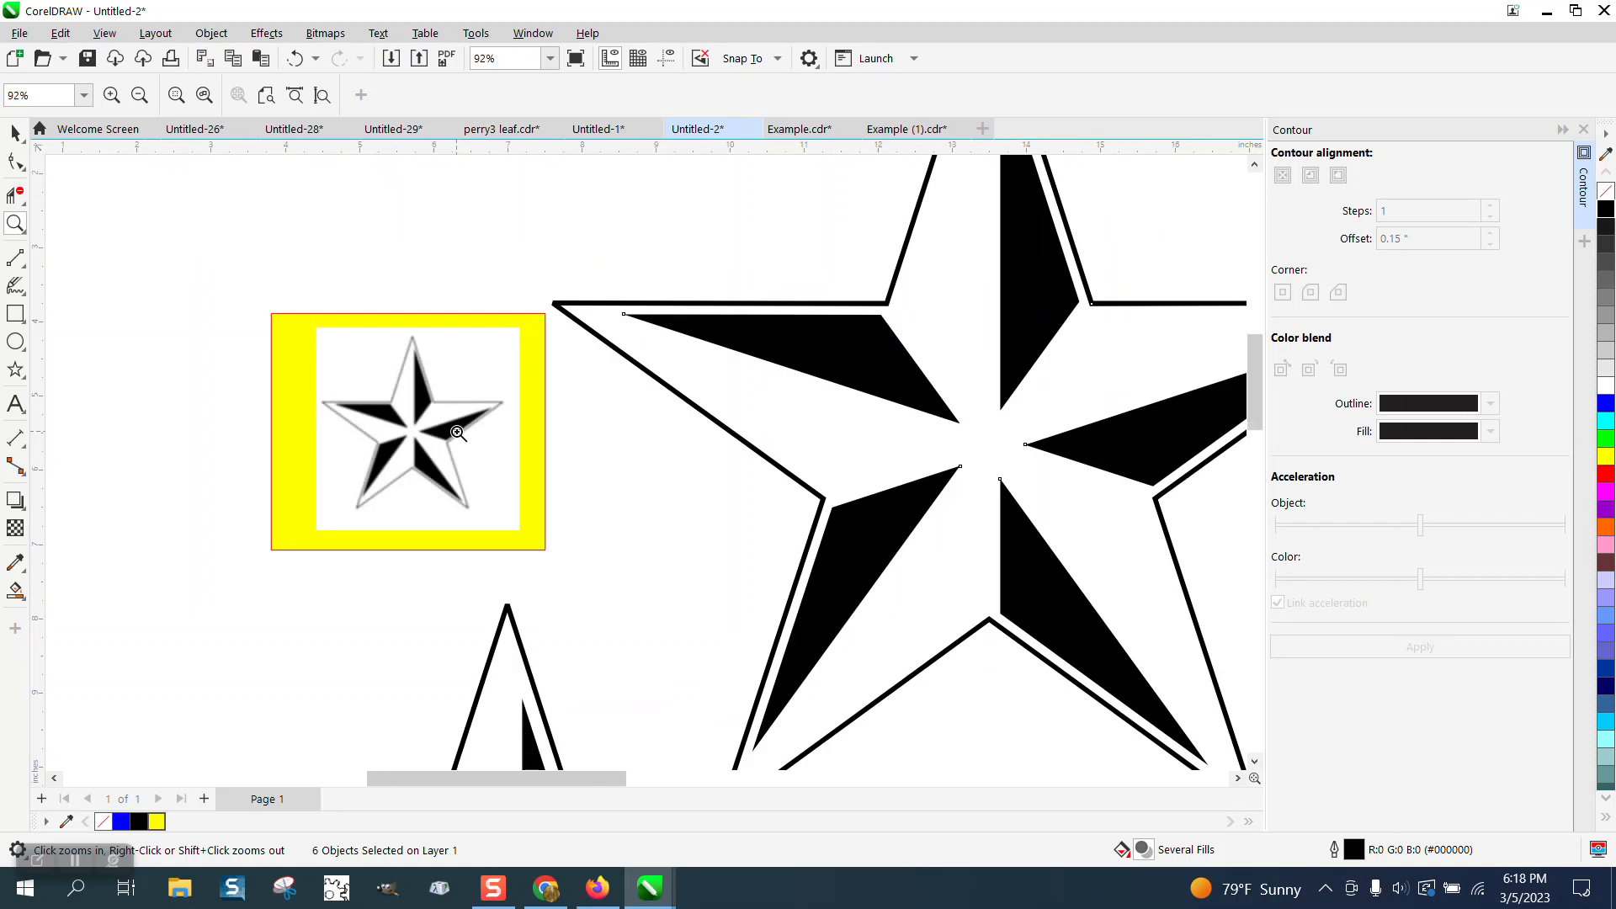
scroll(458, 434, "down", 5)
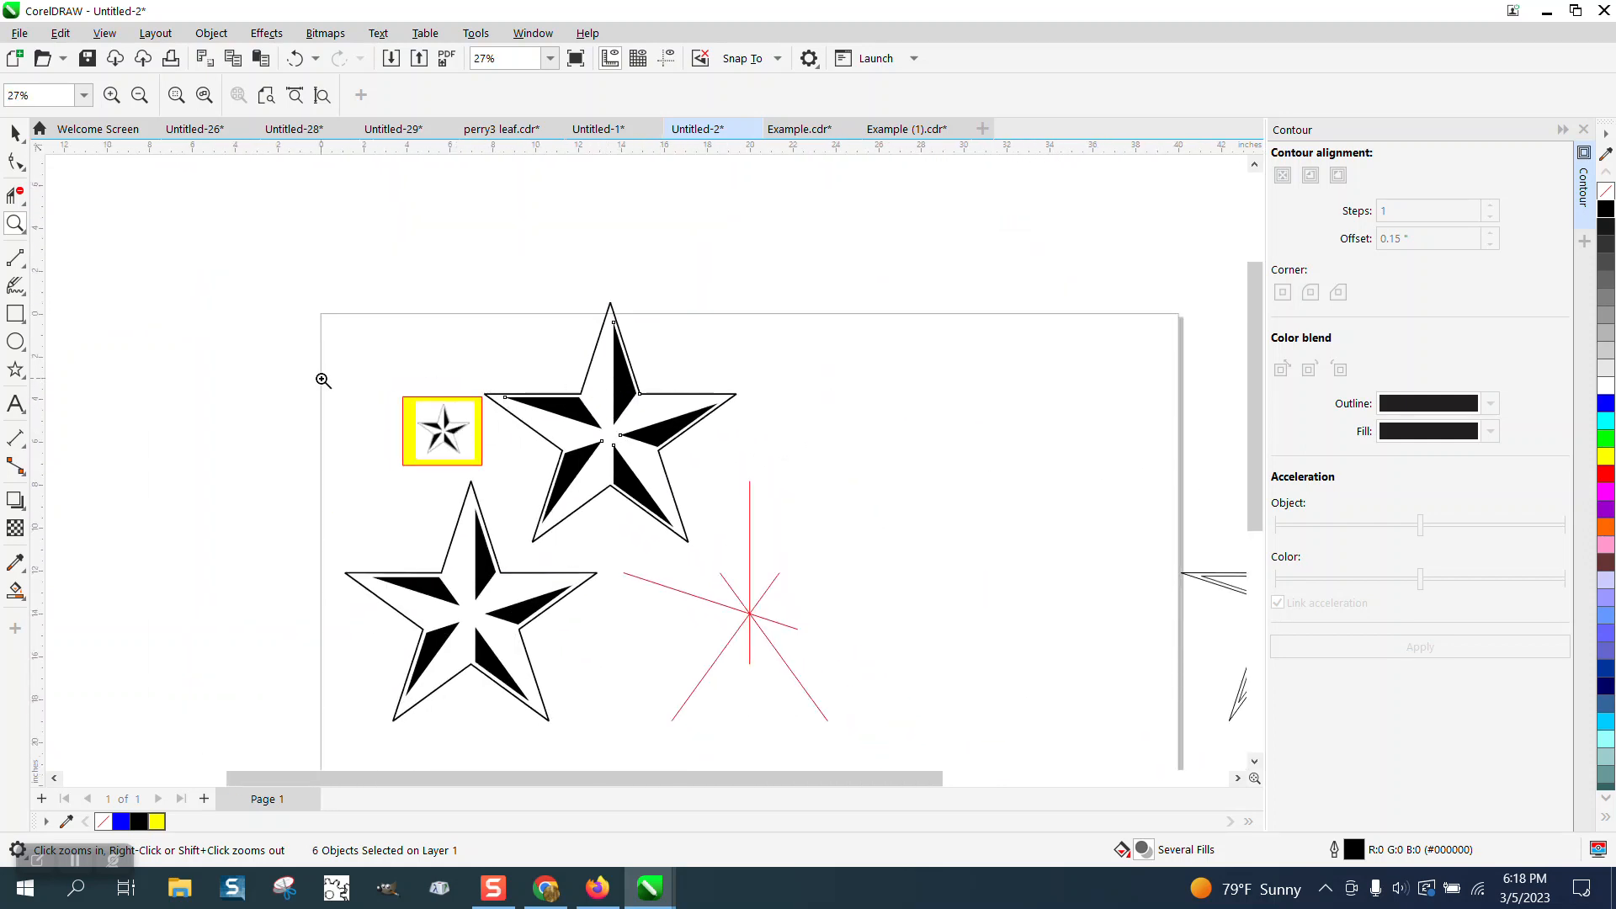
Smart-fill the area around the black segments of the star beside the reference with light gray (RGB 204, 204, 204).
left_click(17, 135)
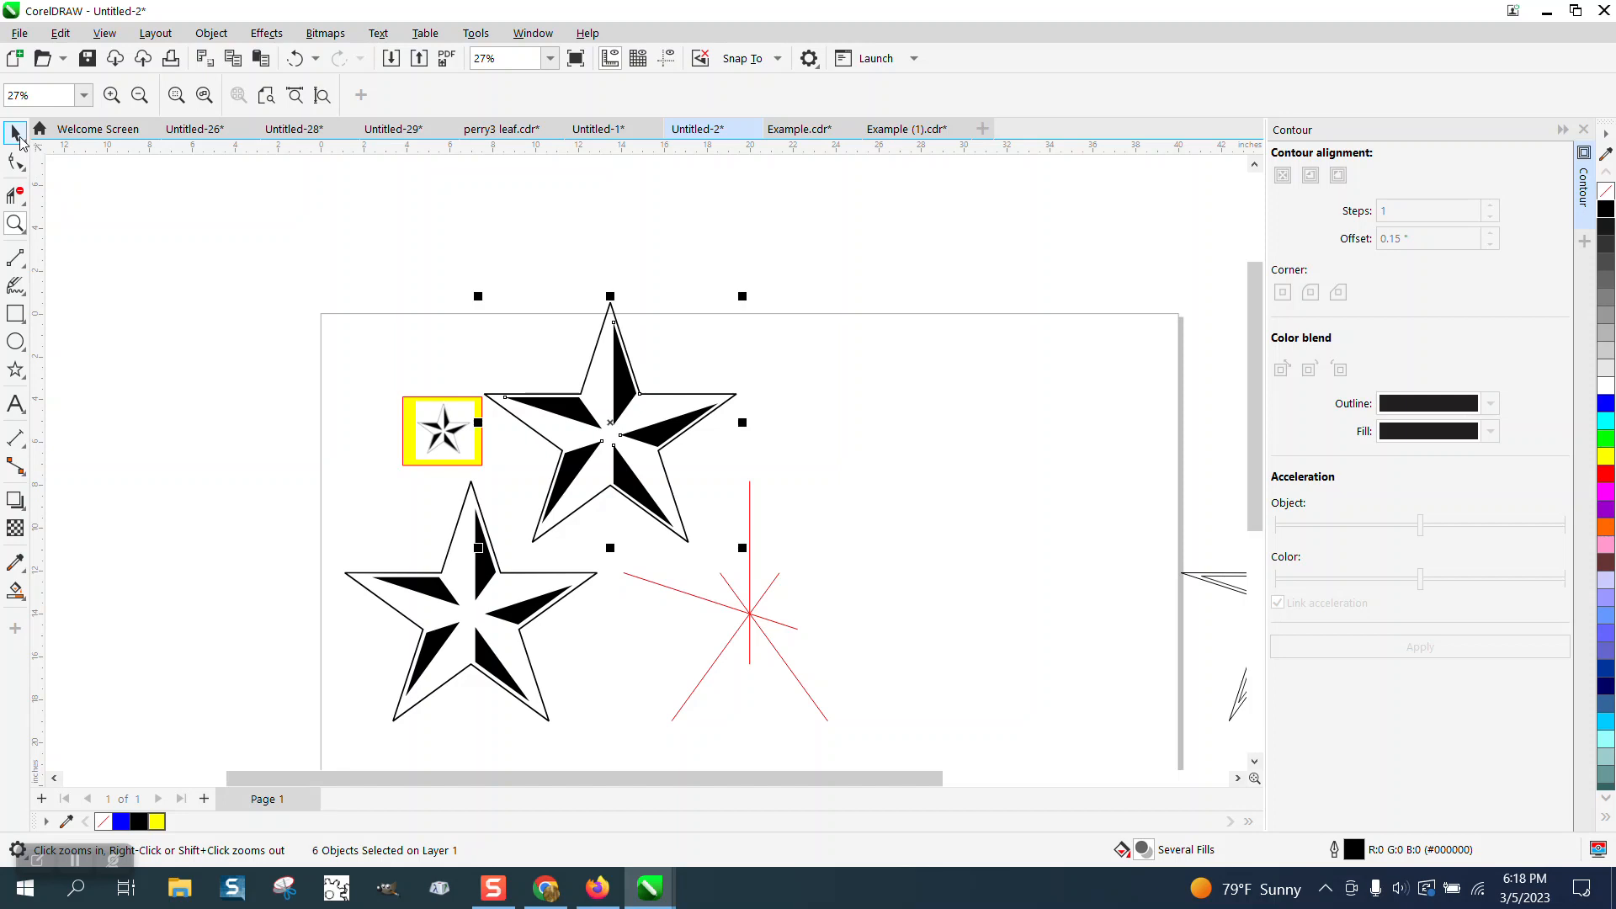
left_click(23, 599)
left_click(77, 608)
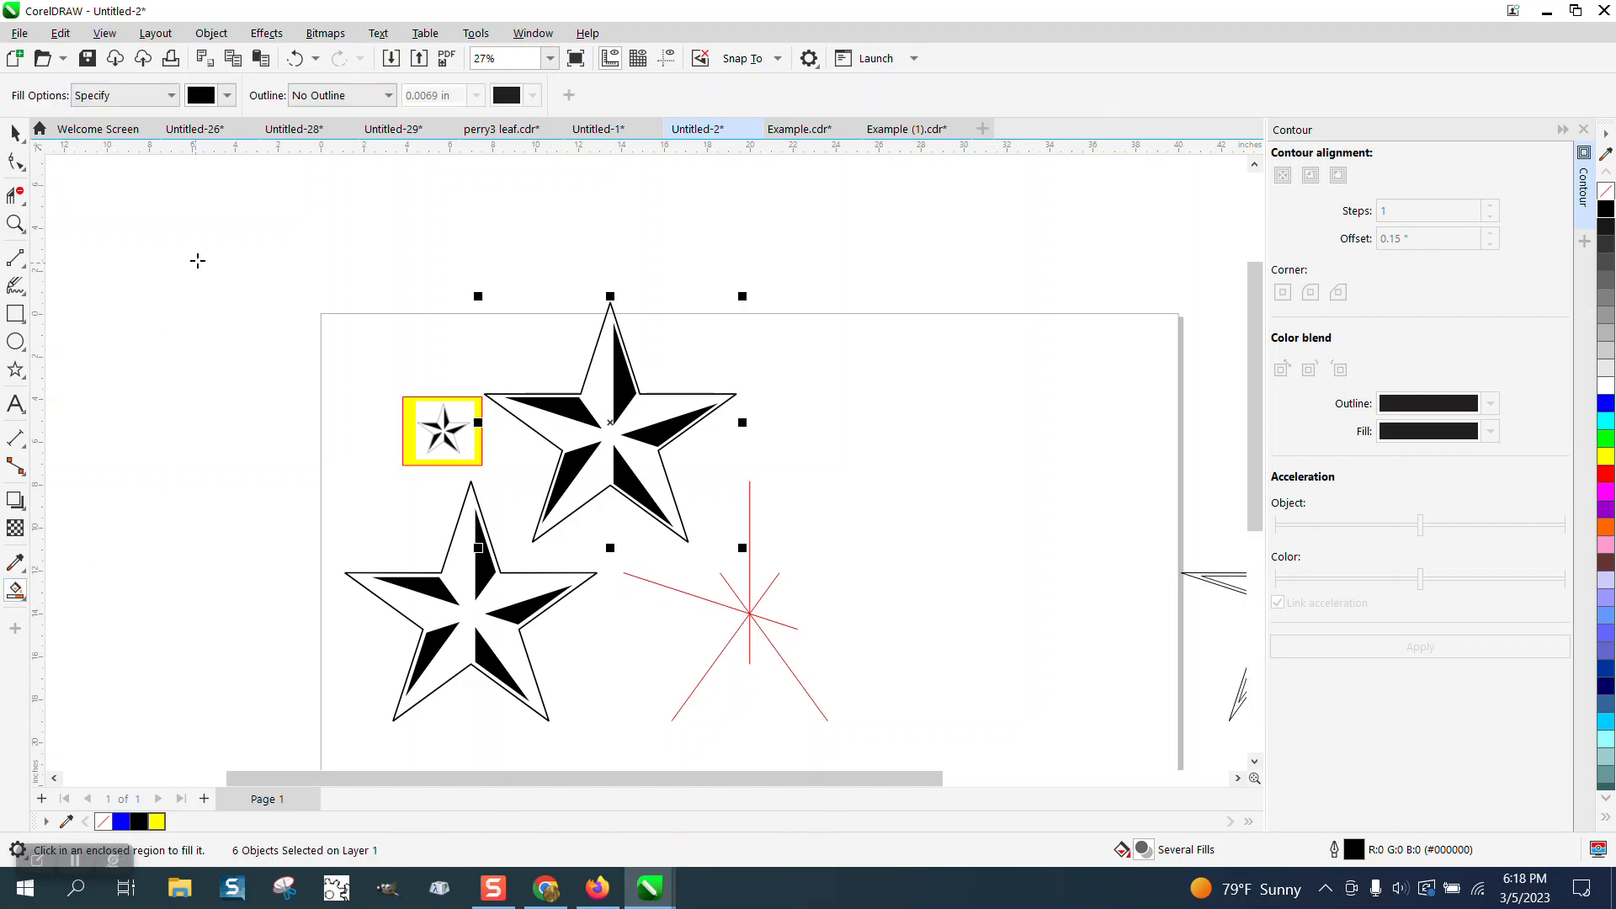
left_click(227, 95)
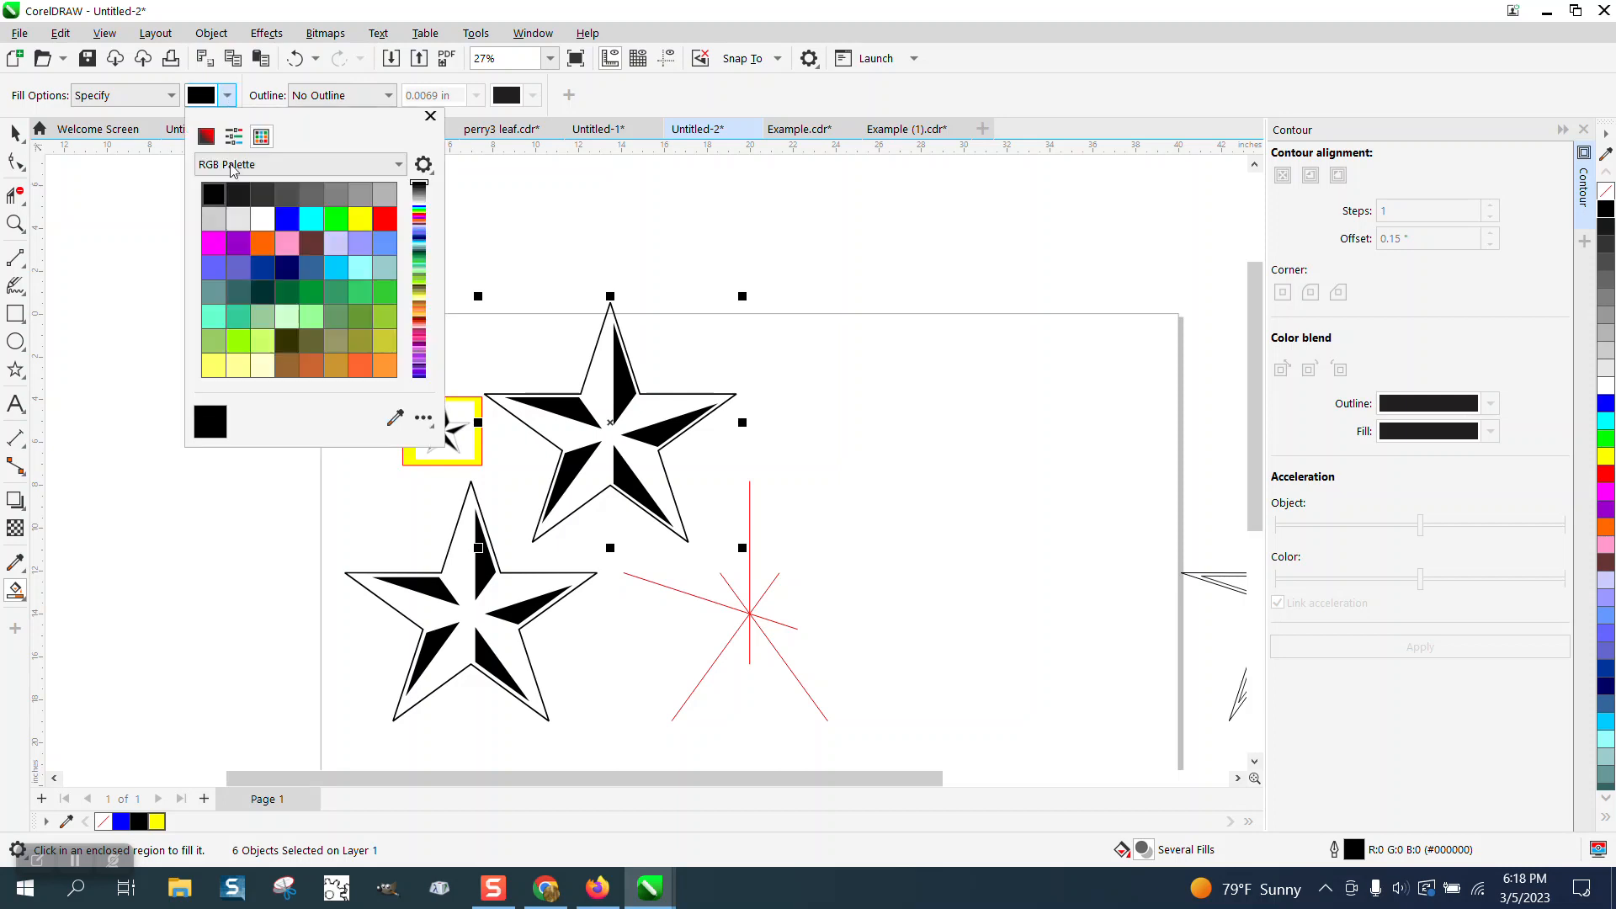
left_click(219, 220)
left_click(596, 385)
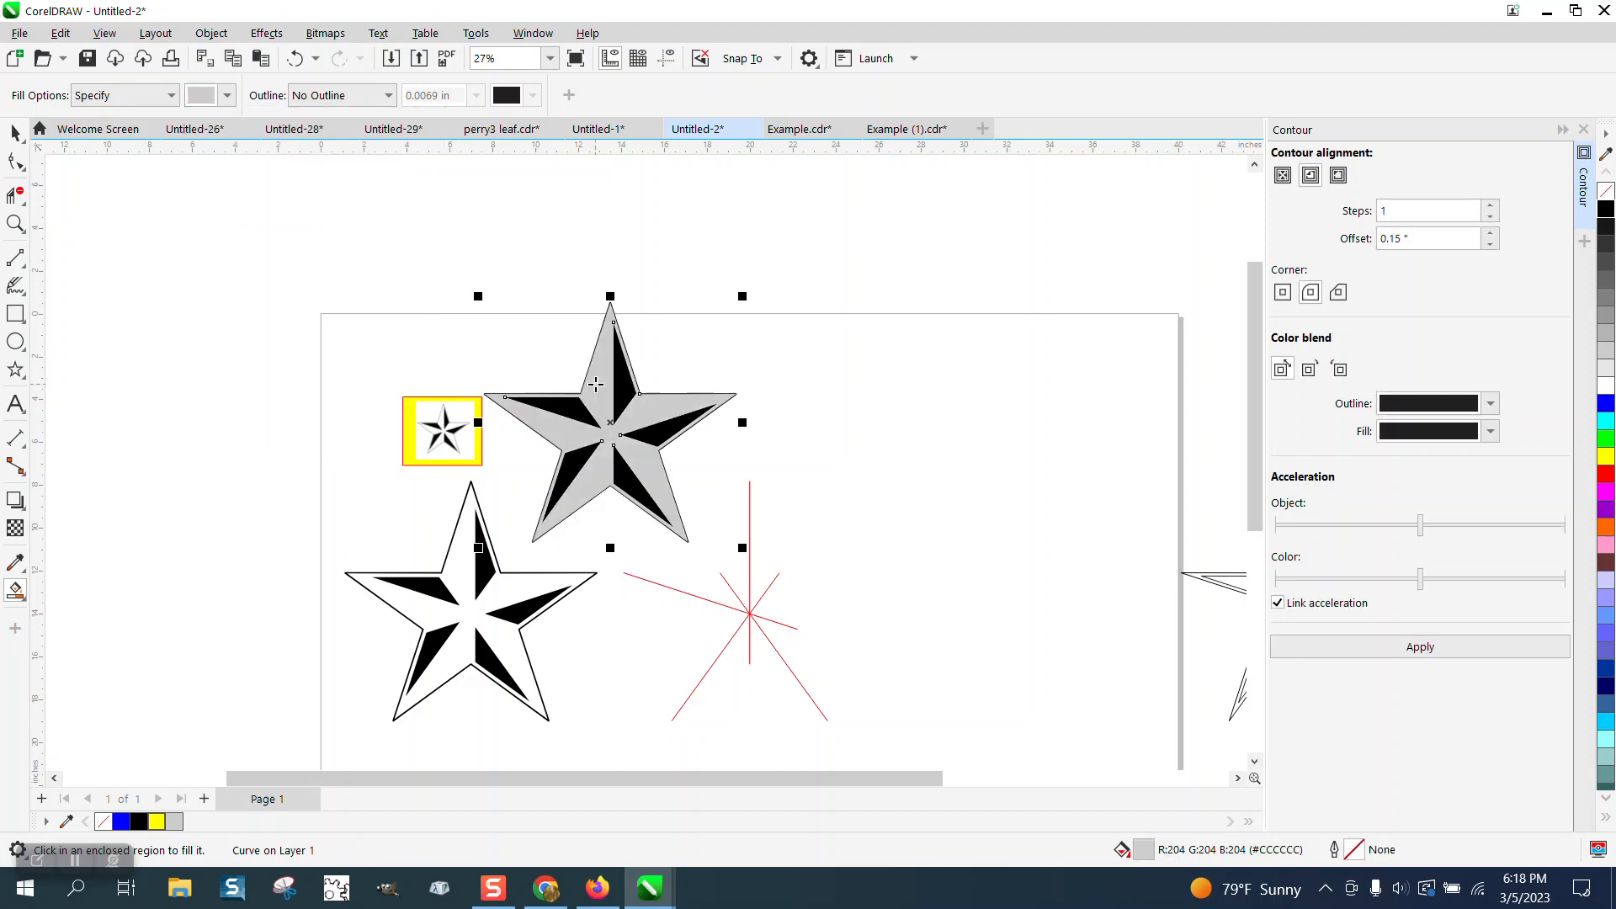
key("space")
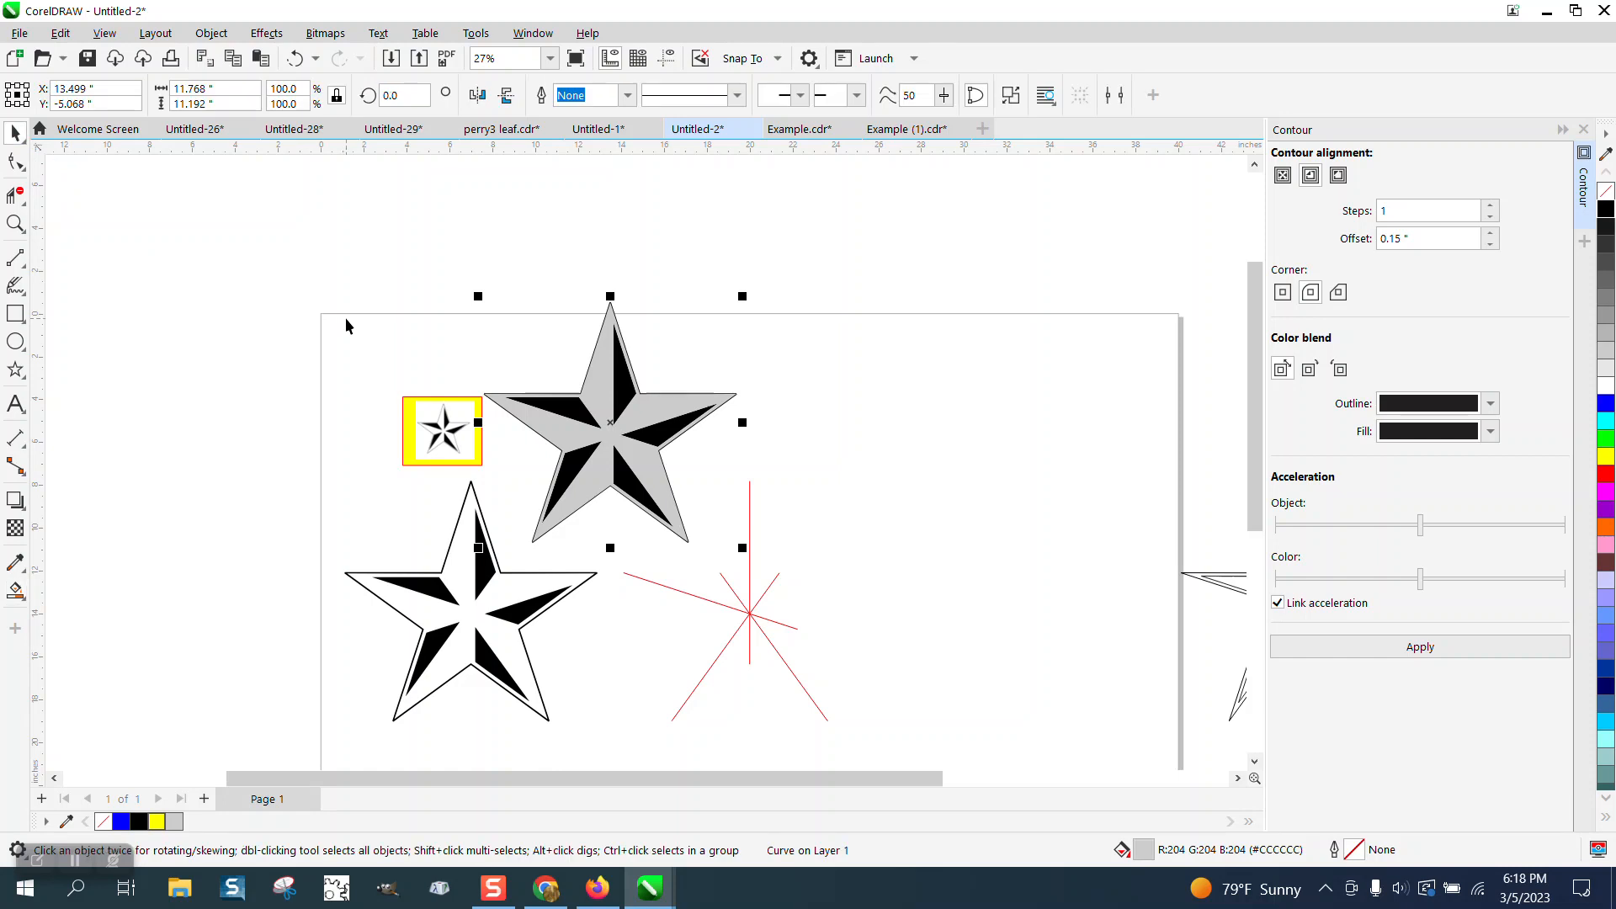
left_click(345, 317)
left_click(17, 223)
left_click_drag(483, 299, 848, 573)
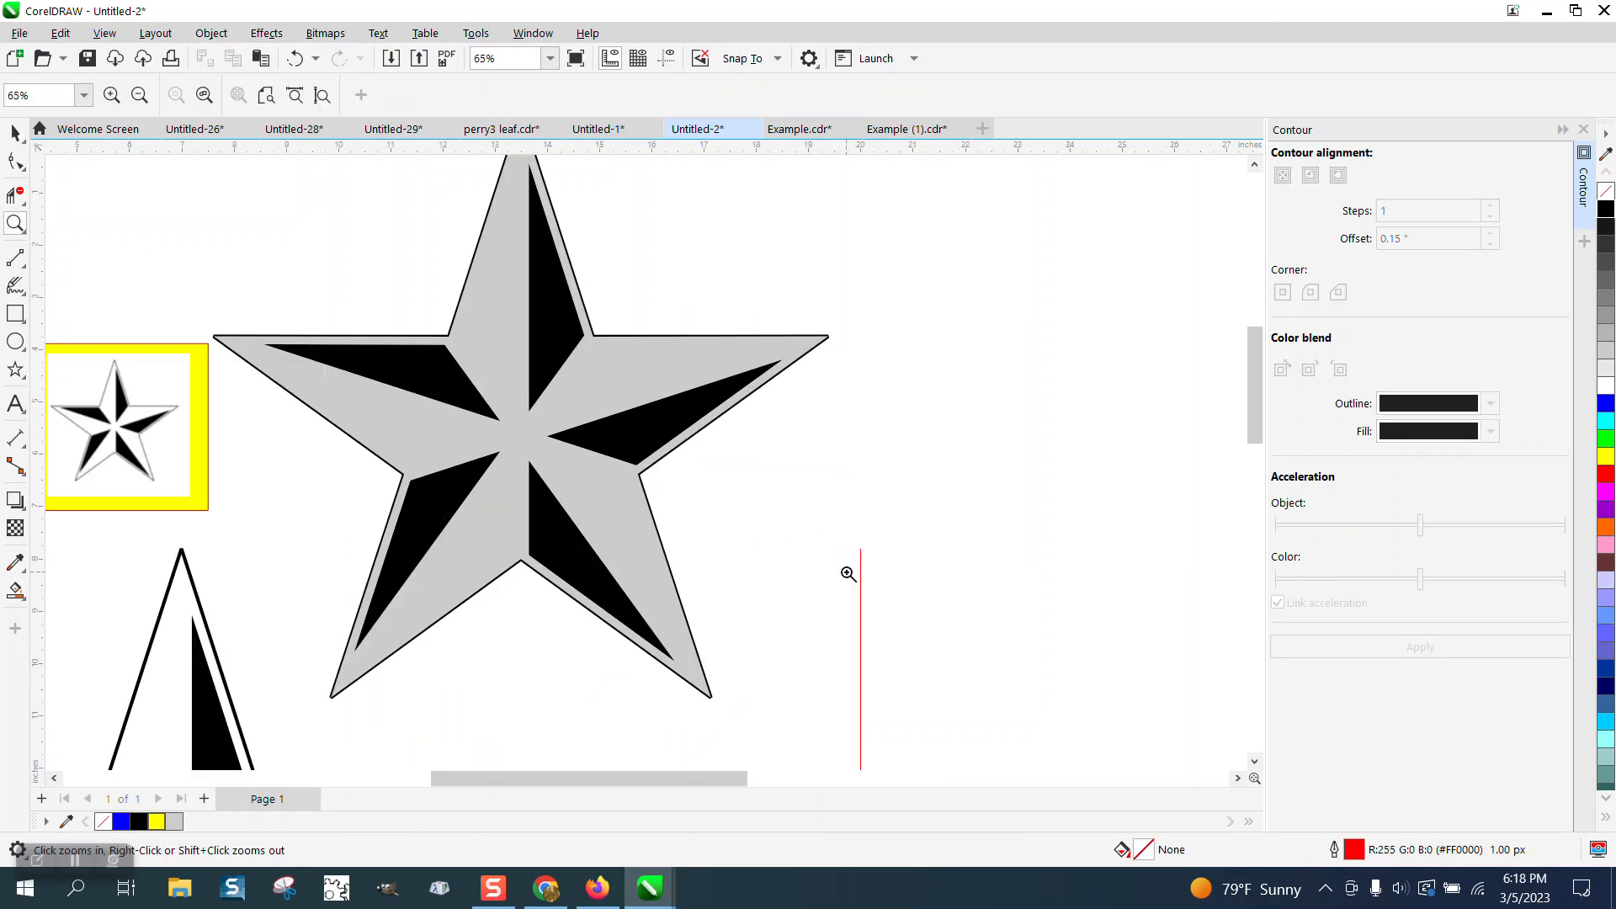